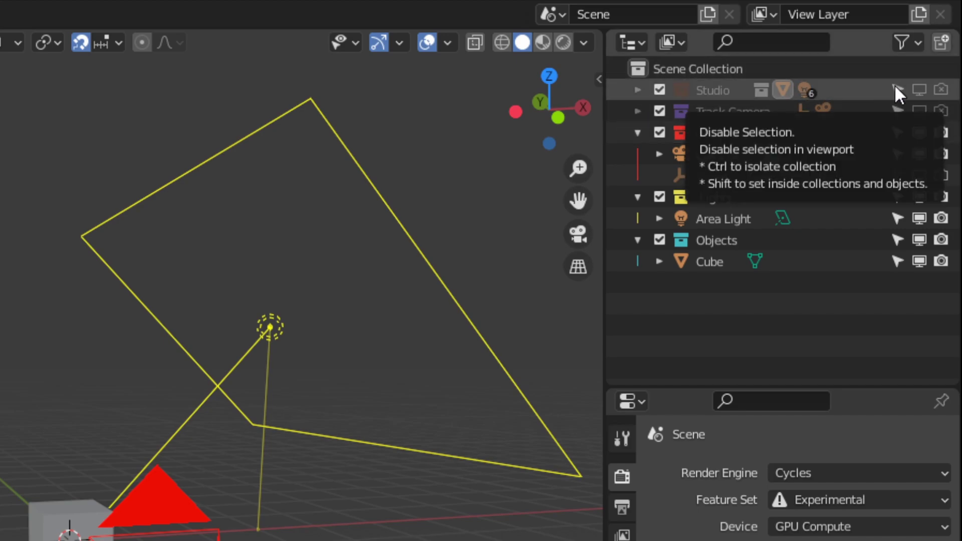
# Re-enable the Studio collection and expand it to reveal six area lights and the backdrop.
pyautogui.moveTo(897, 89); pyautogui.dragTo(945, 94)
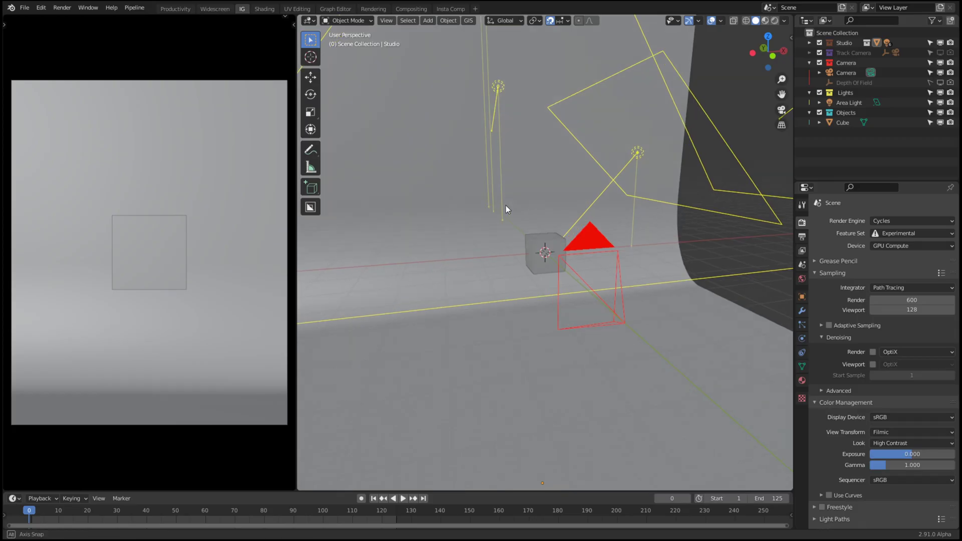
pyautogui.moveTo(506, 207); pyautogui.dragTo(510, 170, button='middle')
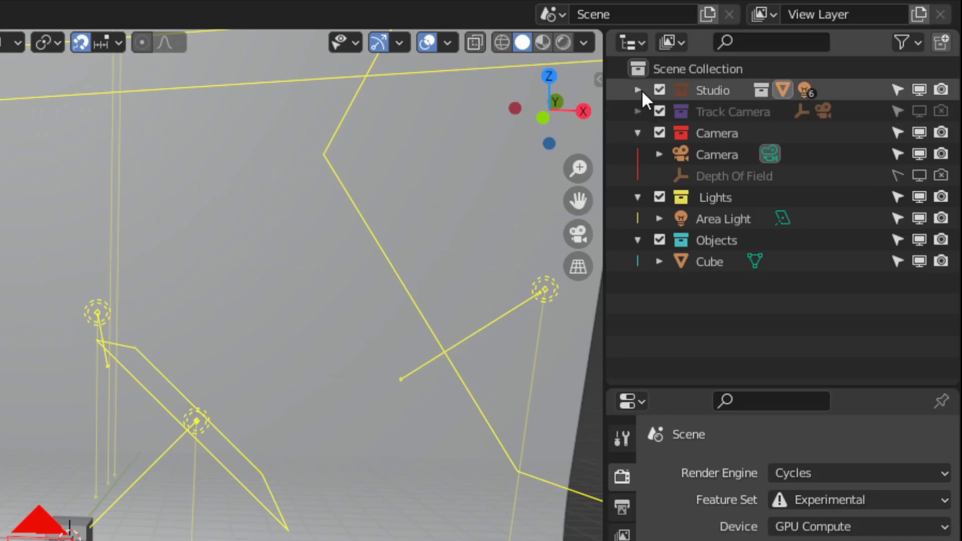
pyautogui.click(808, 43)
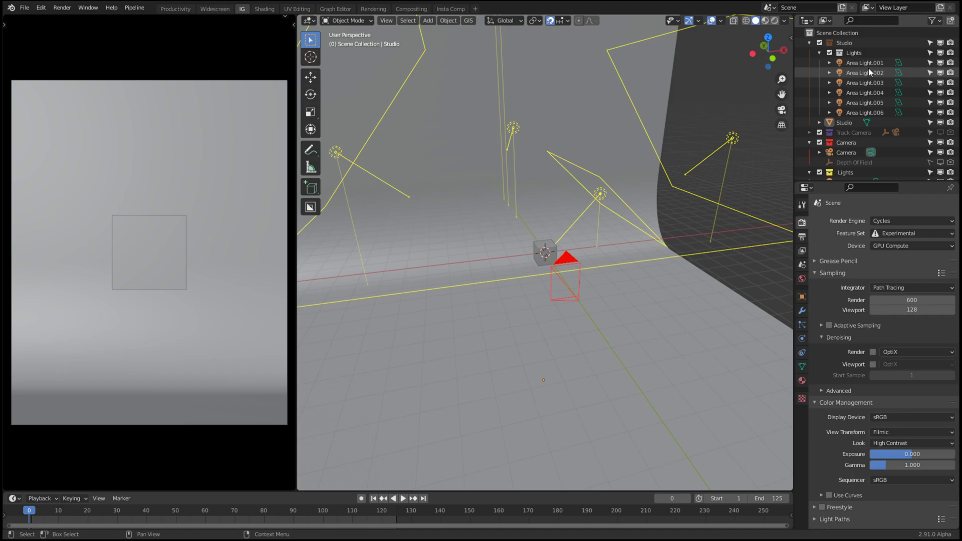
pyautogui.moveTo(771, 100); pyautogui.dragTo(440, 152, button='middle')
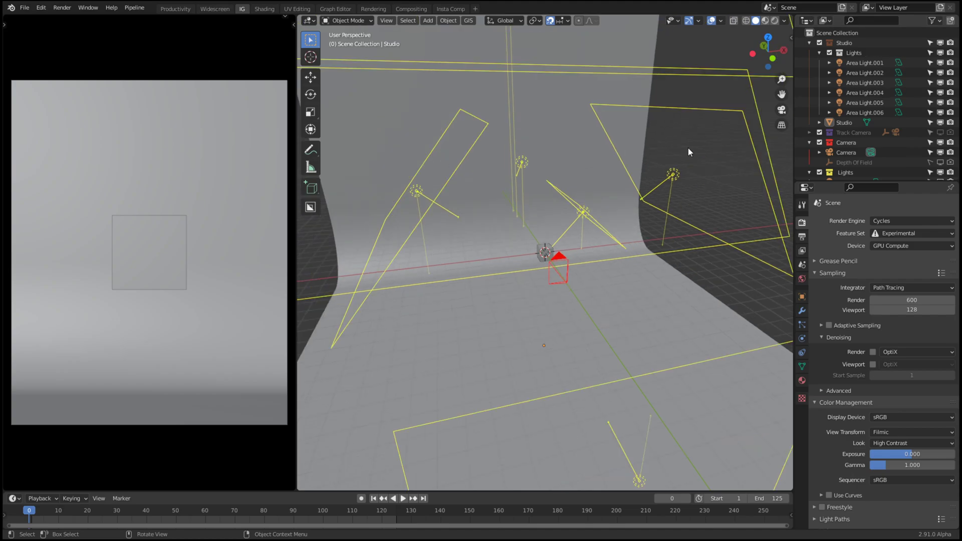
pyautogui.moveTo(688, 151); pyautogui.dragTo(580, 191, button='middle')
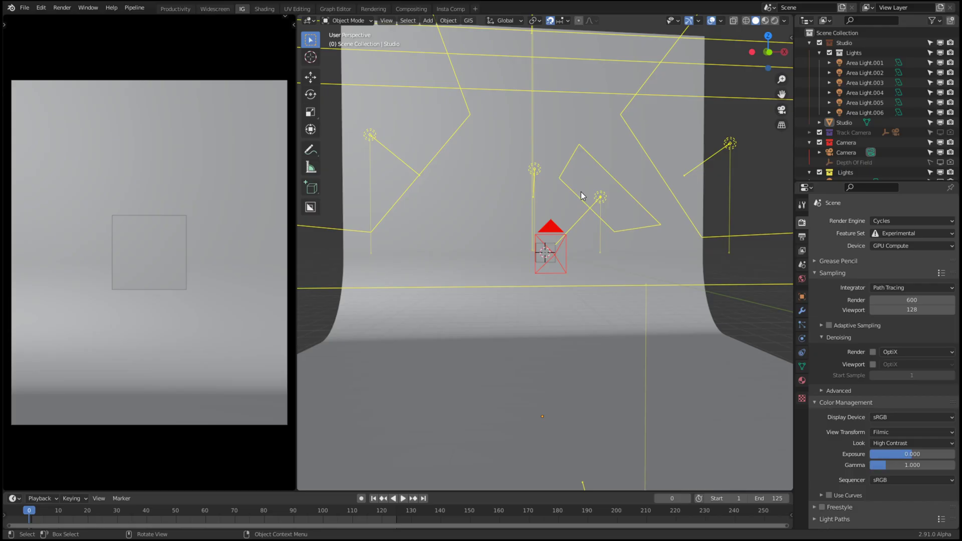
# Hide and collapse the Studio collection, then select the camera.
pyautogui.click(938, 44)
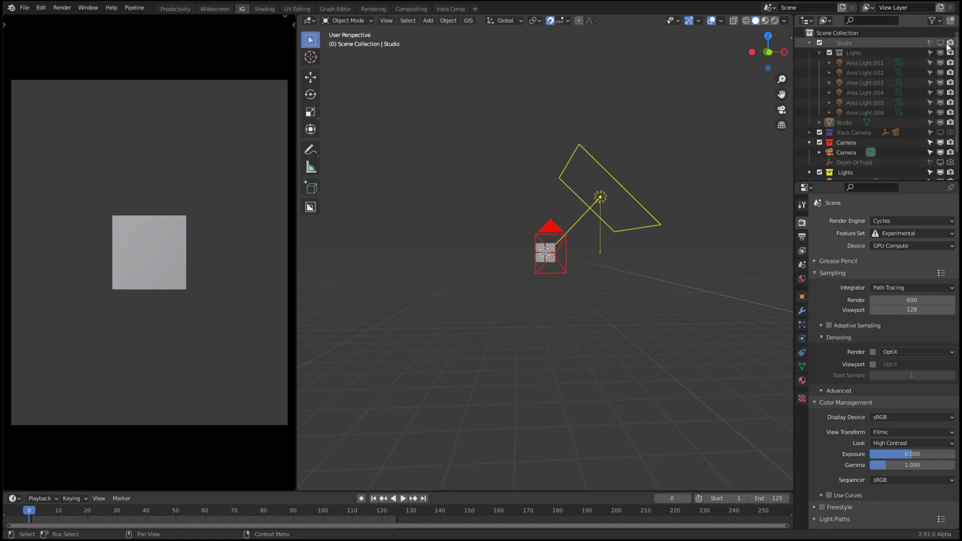
pyautogui.click(809, 43)
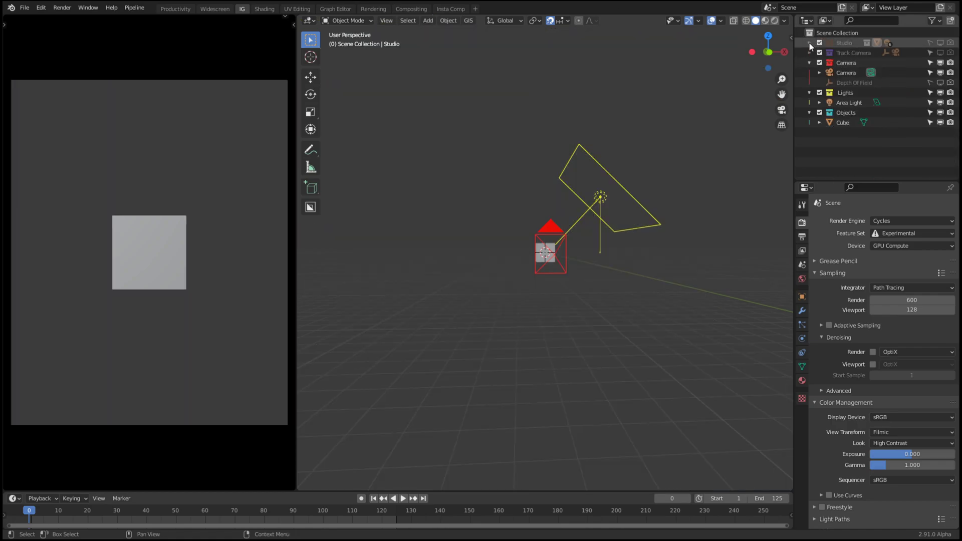
pyautogui.click(846, 72)
pyautogui.scroll(5, 547, 245)
pyautogui.scroll(-4, 547, 244)
pyautogui.moveTo(547, 244); pyautogui.dragTo(583, 261, button='middle')
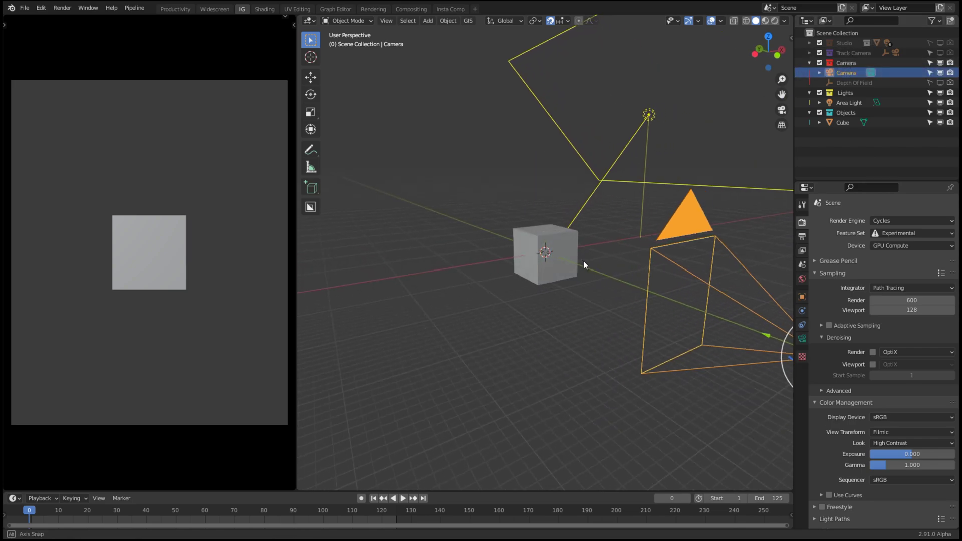
# Show the Output Properties at 1080 × 1350 px and reselect the camera.
pyautogui.click(572, 321)
pyautogui.moveTo(572, 319); pyautogui.dragTo(609, 290, button='middle')
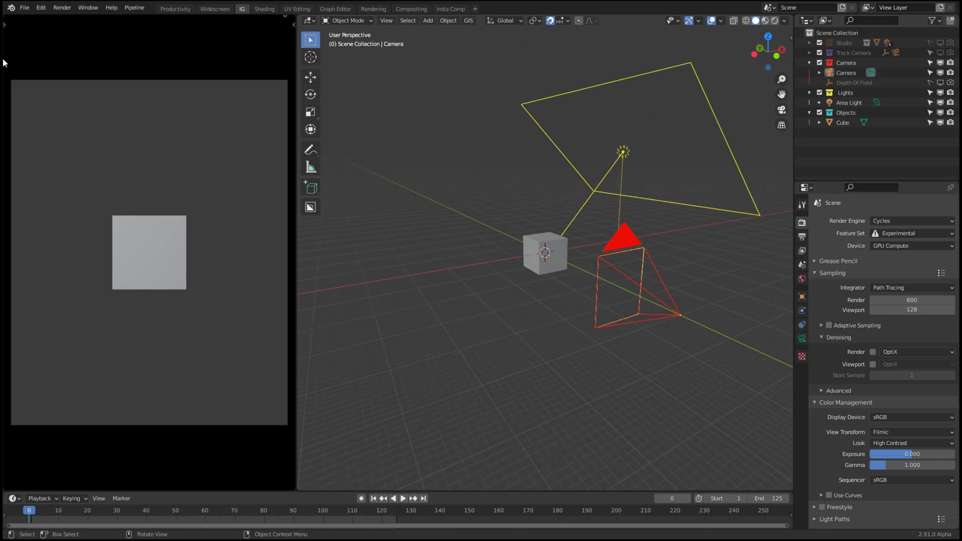
pyautogui.click(801, 237)
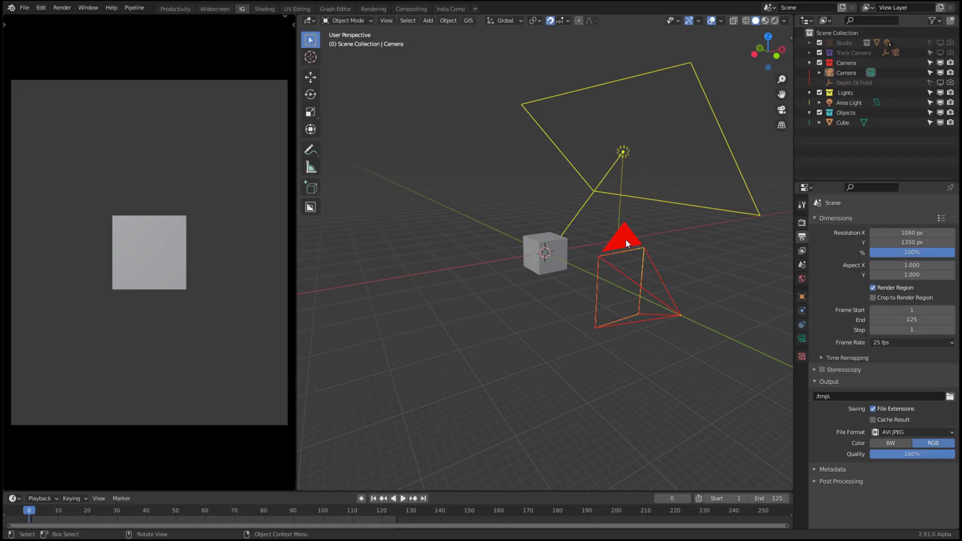
pyautogui.click(618, 226)
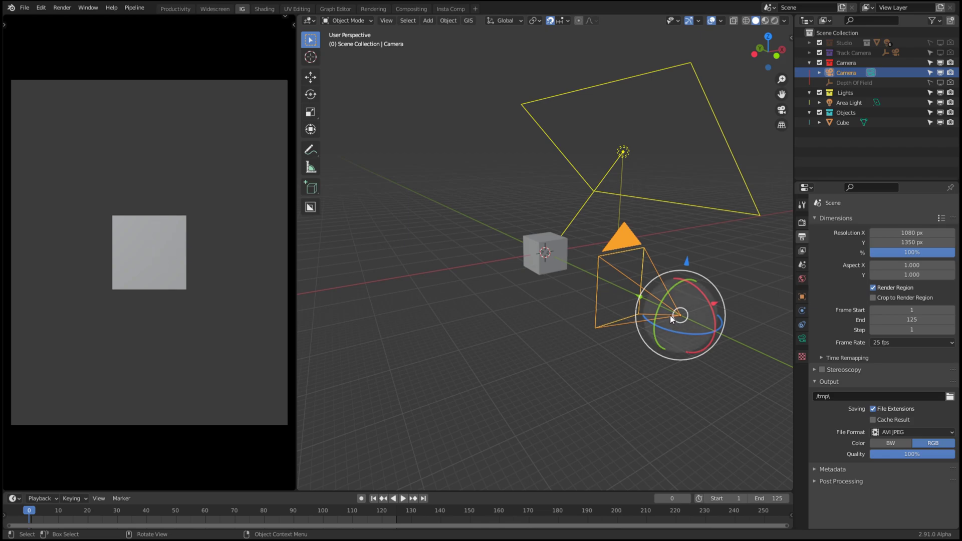
# Slide the camera along global Y with G then Y, confirm, then deselect it.
pyautogui.press('g')
pyautogui.press('y')
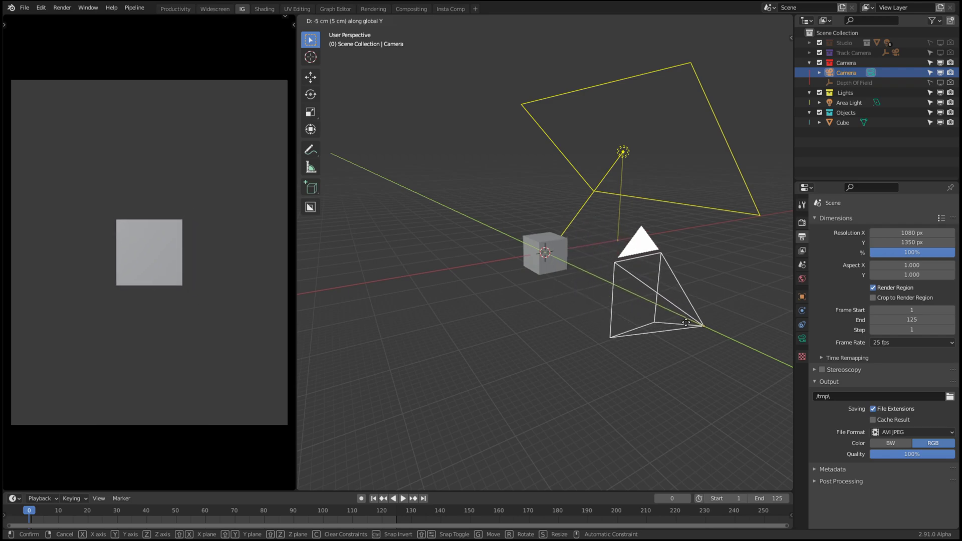
pyautogui.click(611, 300)
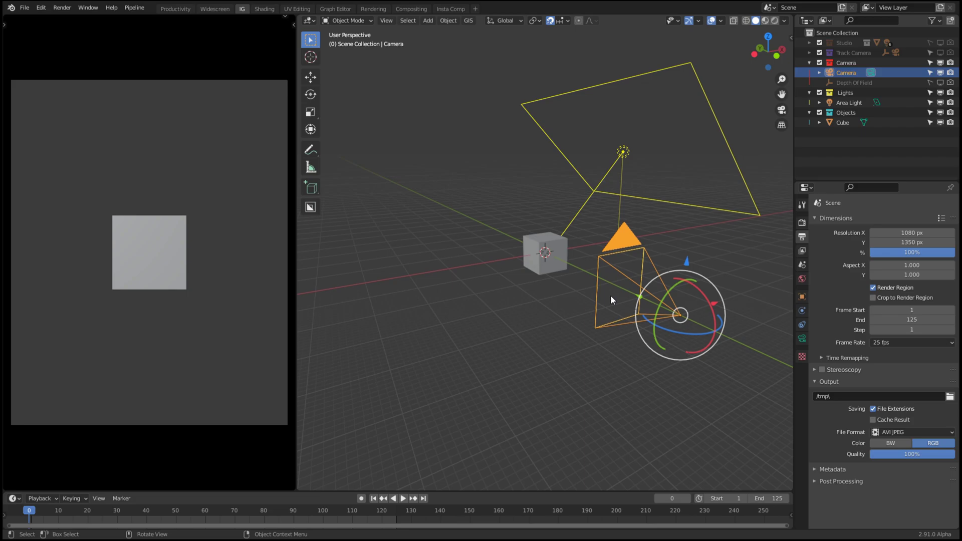
pyautogui.click(668, 241)
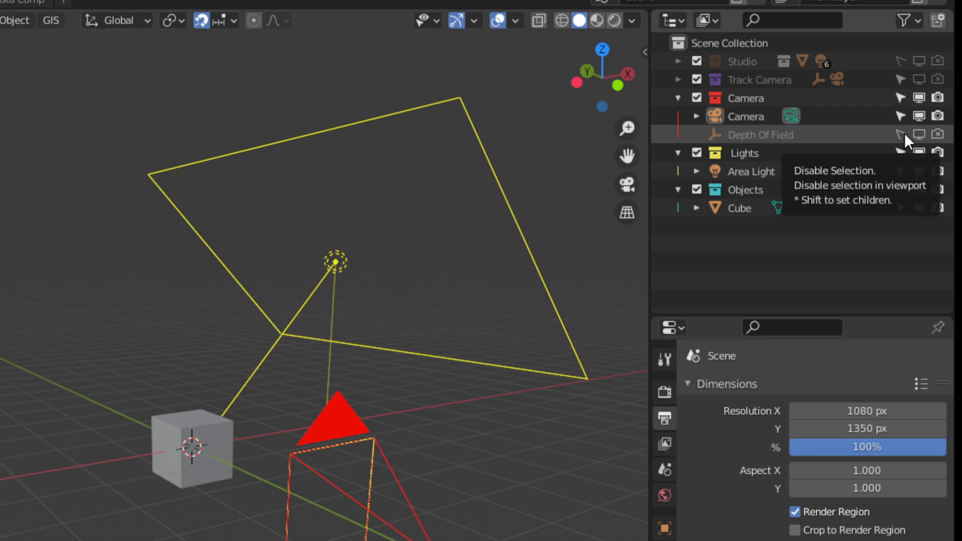
# Enable the Depth Of Field empty in the Outliner and turn on the camera's Depth of Field.
pyautogui.moveTo(904, 133); pyautogui.dragTo(939, 139)
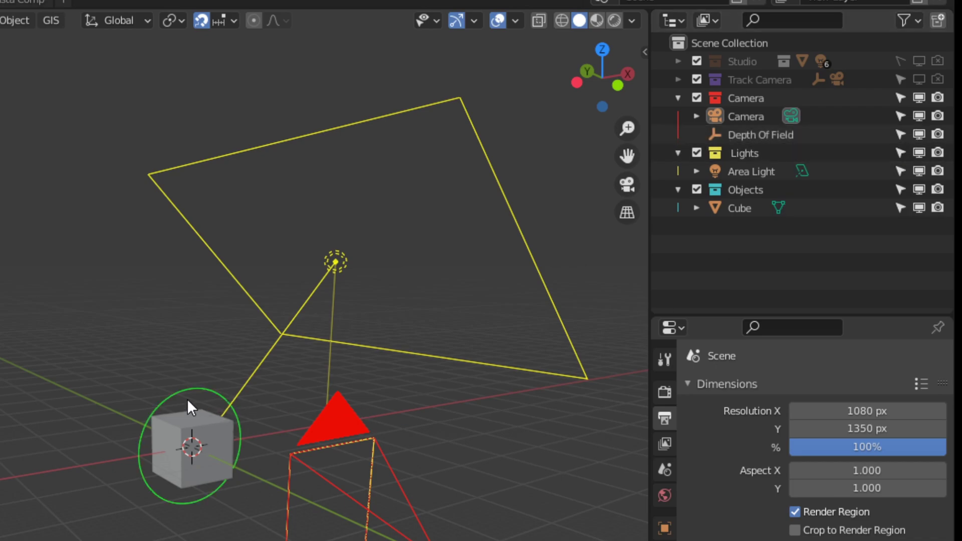
pyautogui.click(363, 418)
pyautogui.click(208, 392)
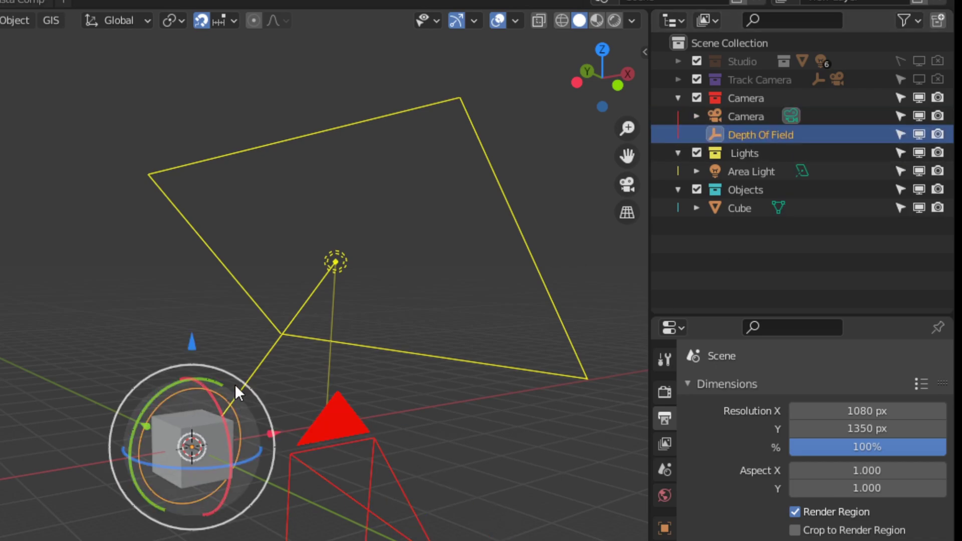
pyautogui.click(379, 388)
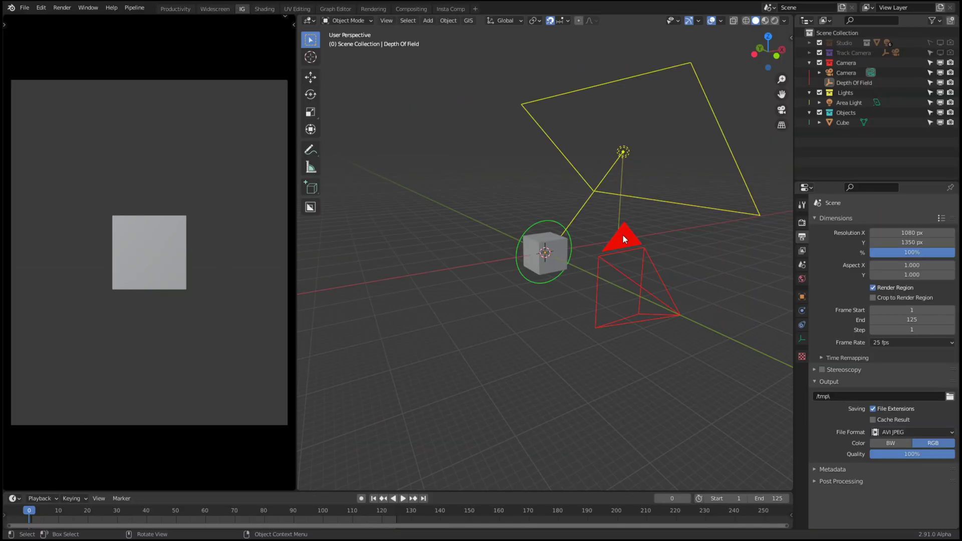
pyautogui.click(623, 239)
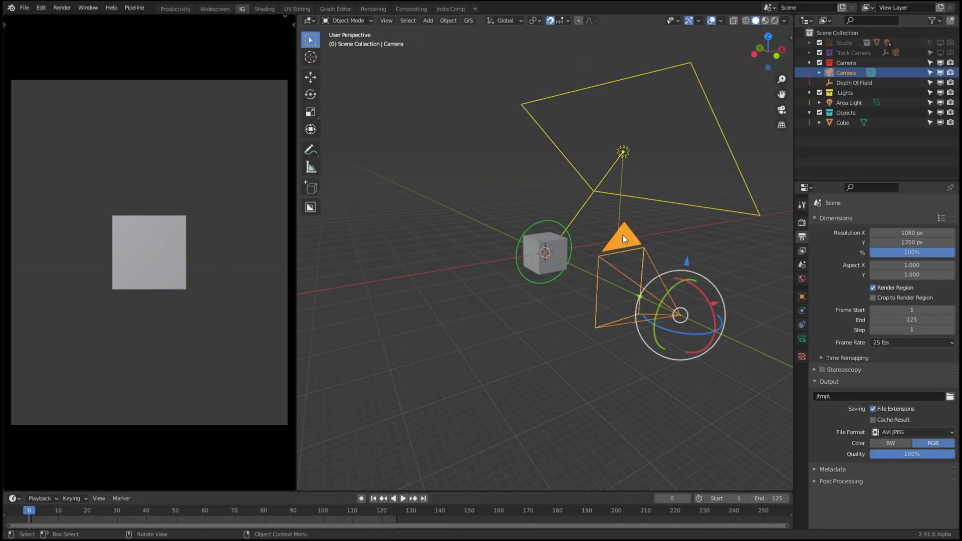
pyautogui.click(801, 340)
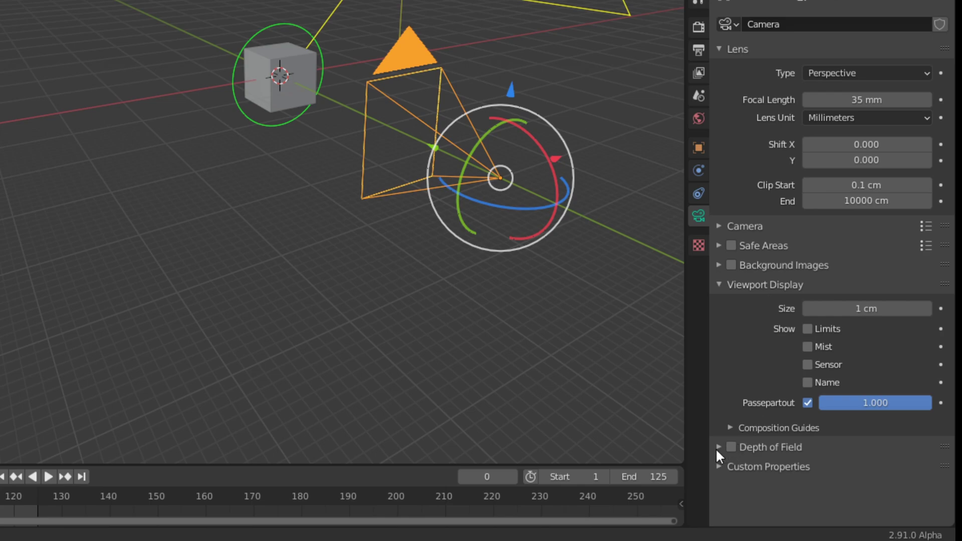
pyautogui.click(719, 447)
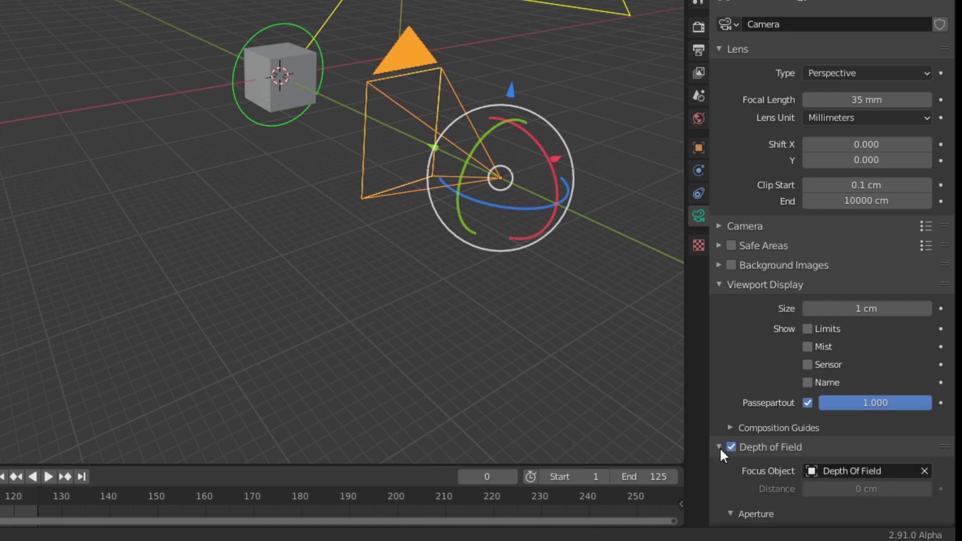
# Move the Depth Of Field empty along global Y onto the cube.
pyautogui.scroll(-5, 742, 431)
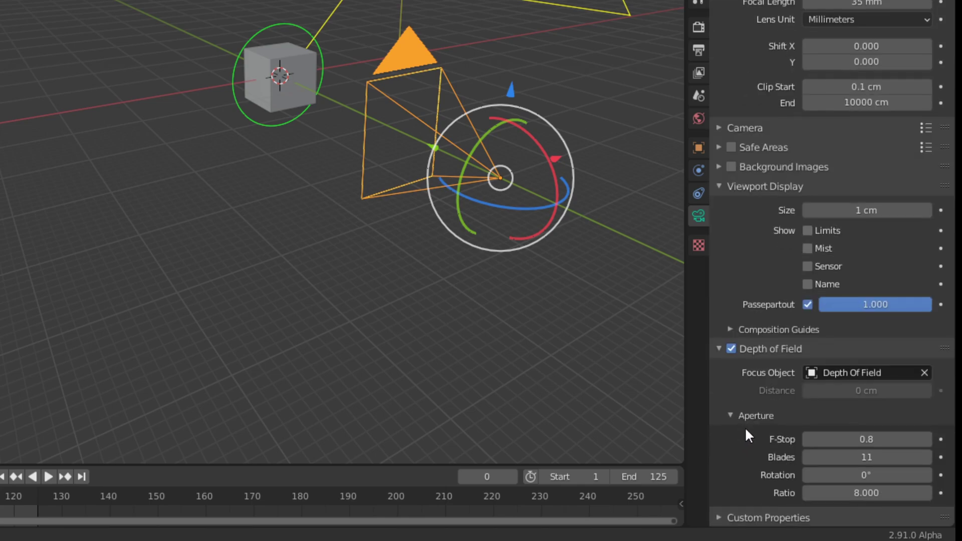
pyautogui.click(323, 70)
pyautogui.press('g')
pyautogui.press('y')
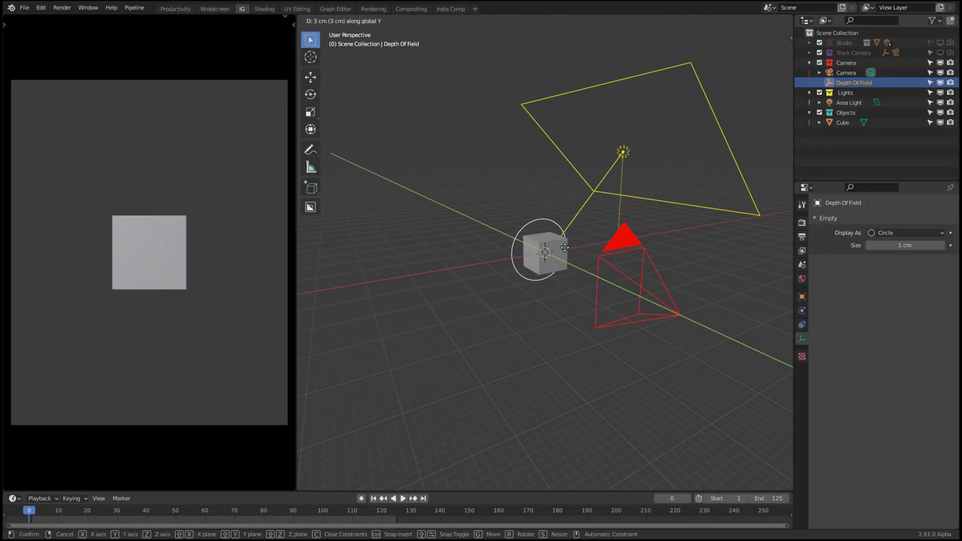
pyautogui.click(573, 249)
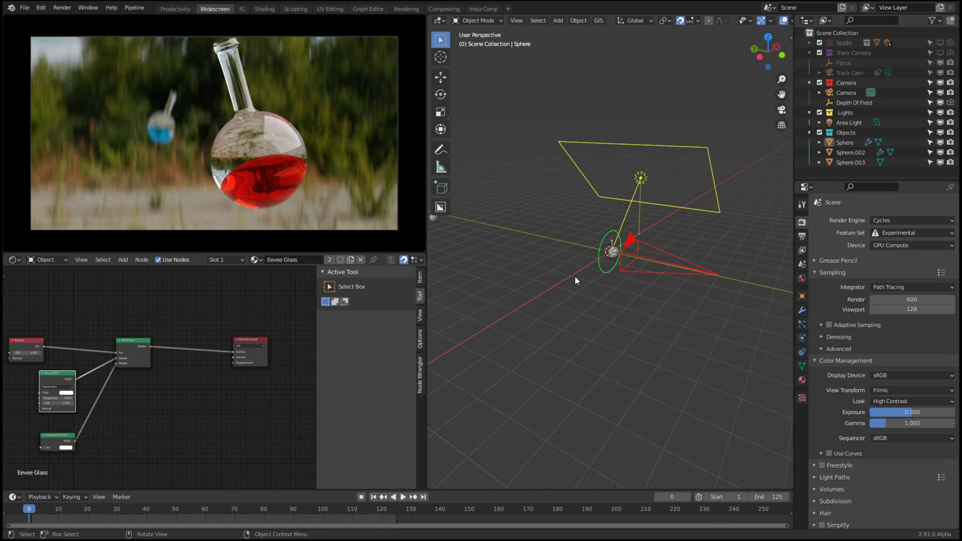
# Review the camera's Aperture at F-Stop 0.1, then select the Depth Of Field empty.
pyautogui.click(847, 93)
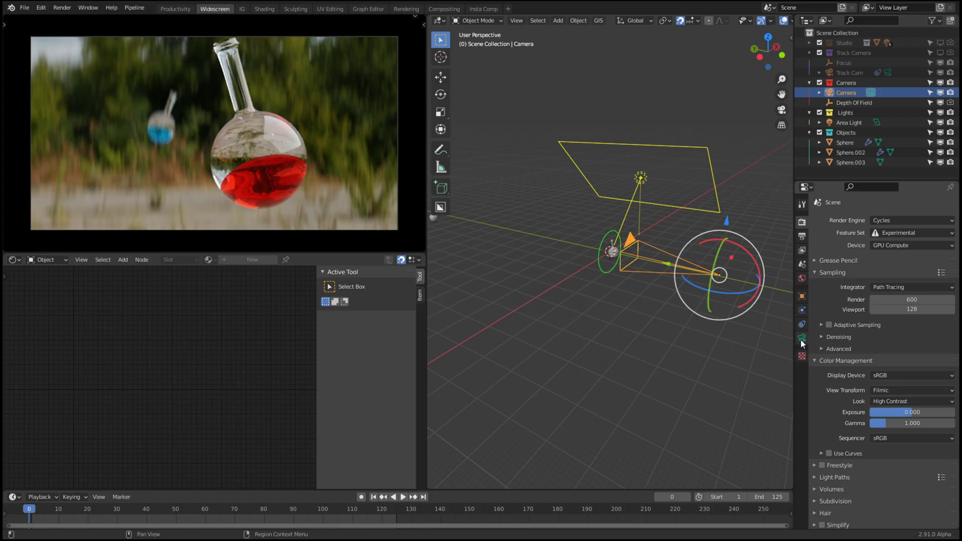
pyautogui.click(801, 337)
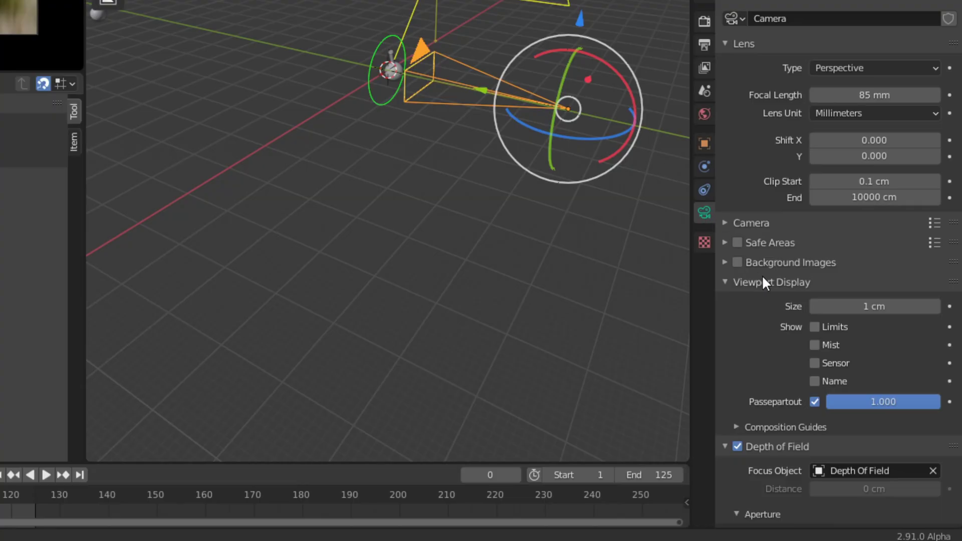
pyautogui.scroll(-3, 763, 283)
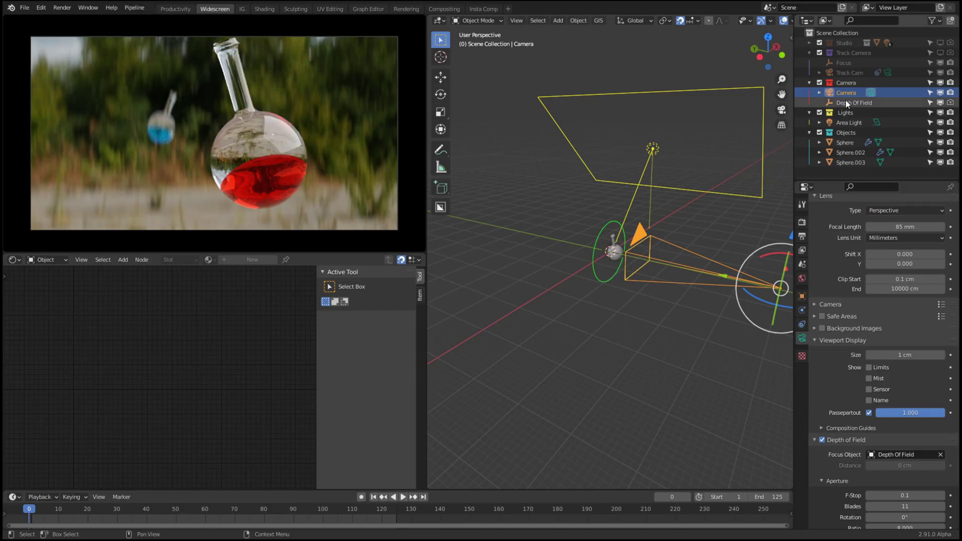
pyautogui.click(846, 102)
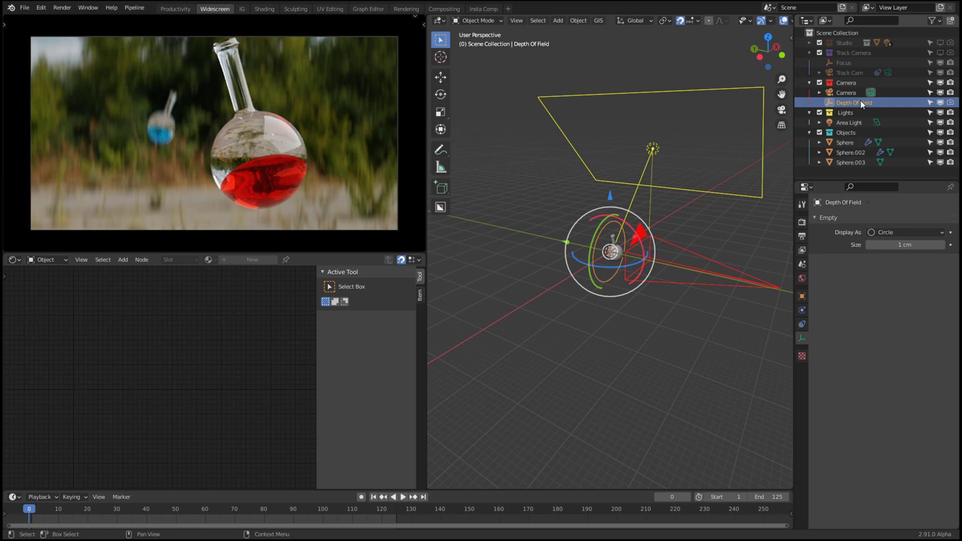
# Slide the Depth Of Field empty along global Y, watching the preview refocus.
pyautogui.moveTo(651, 210); pyautogui.dragTo(579, 266, button='middle')
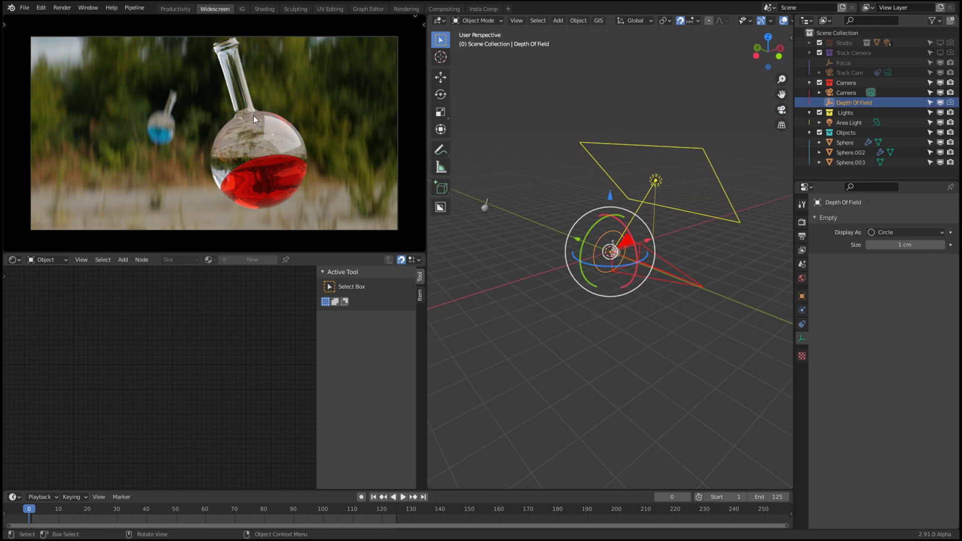
pyautogui.scroll(3, 635, 269)
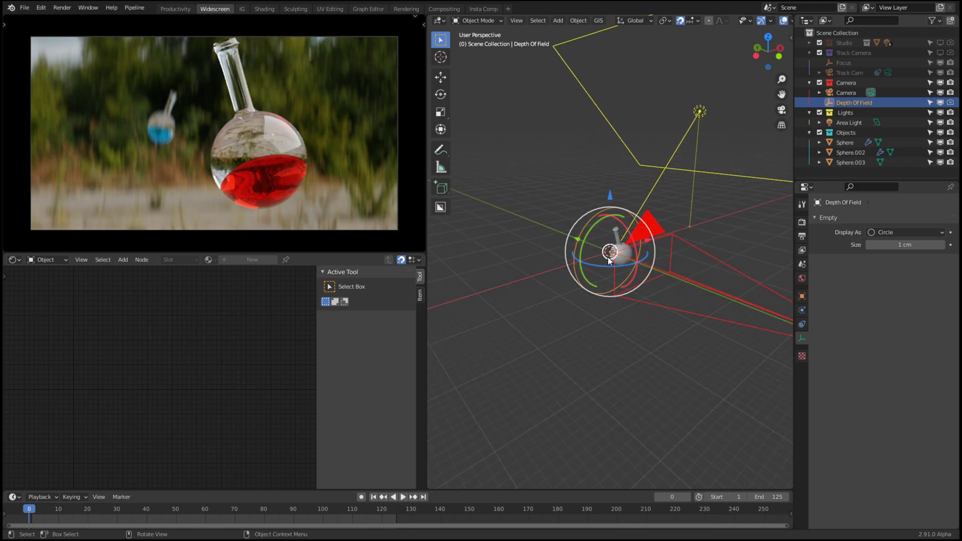
pyautogui.scroll(-4, 609, 260)
pyautogui.press('g')
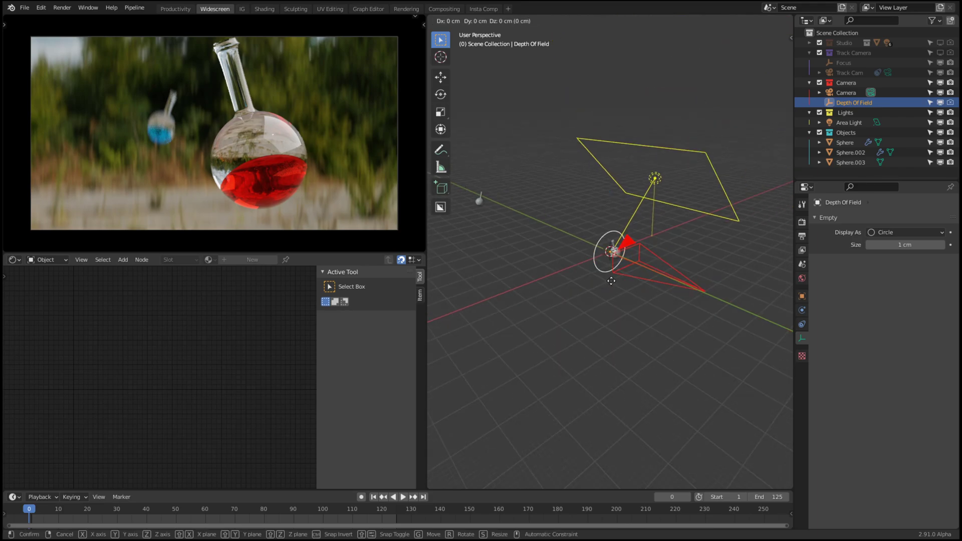
pyautogui.press('y')
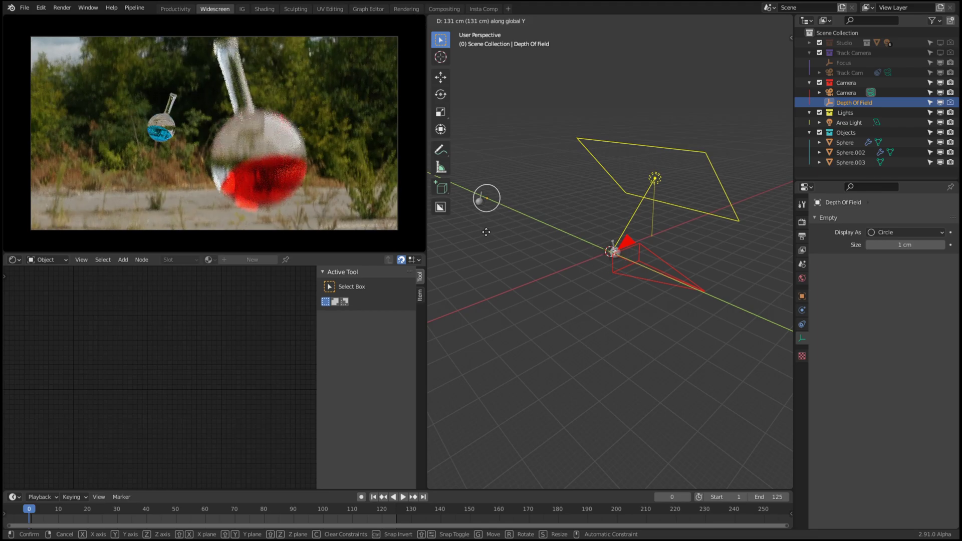
pyautogui.click(629, 246)
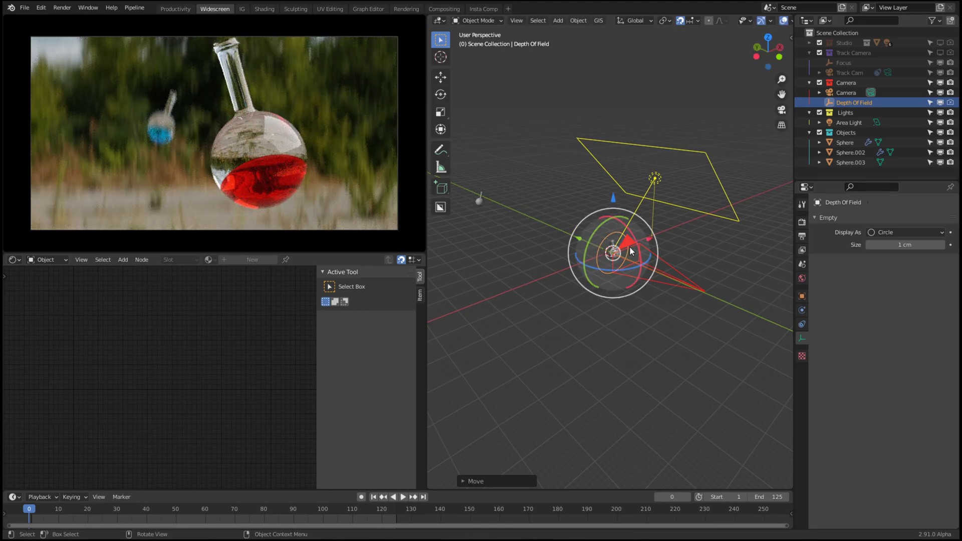
# Move the focus empty along Y again, leaving it just in front of the camera.
pyautogui.moveTo(653, 303); pyautogui.dragTo(709, 274, button='middle')
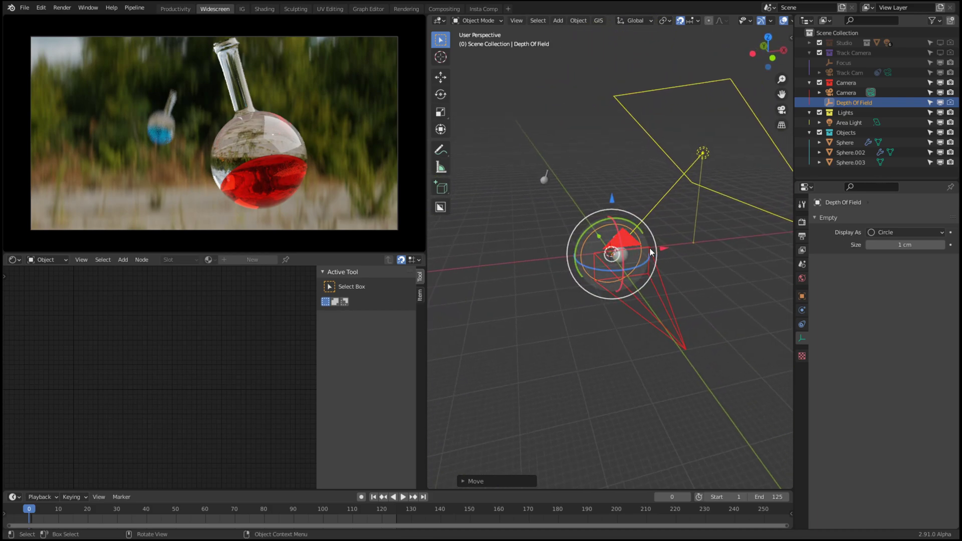
pyautogui.moveTo(637, 257); pyautogui.dragTo(702, 258, button='middle')
pyautogui.press('g')
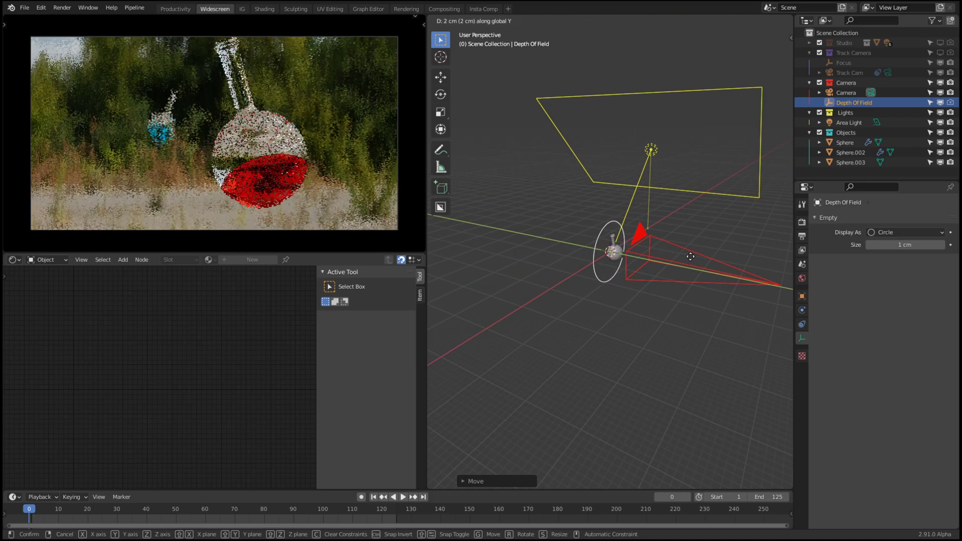
pyautogui.press('Escape')
pyautogui.moveTo(531, 228); pyautogui.dragTo(488, 229, button='middle')
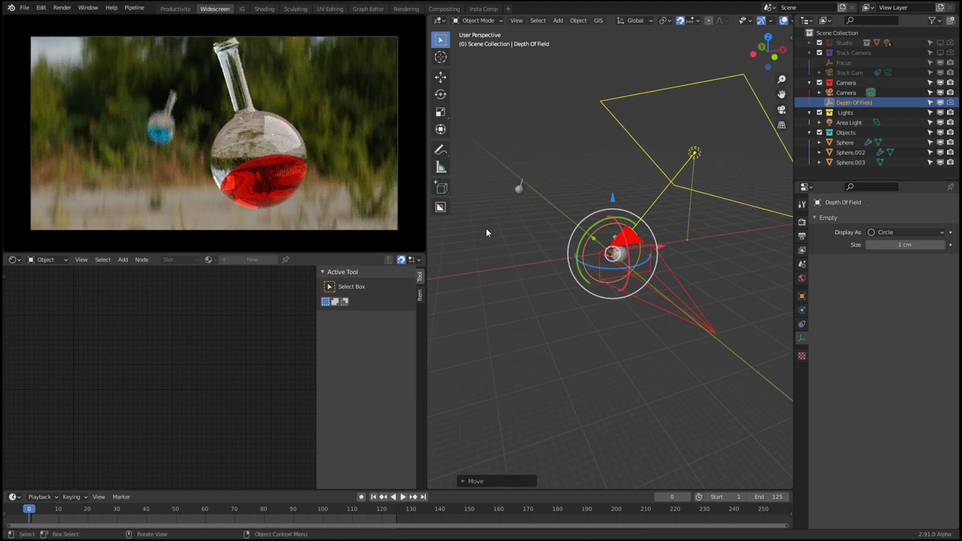
pyautogui.press('g')
pyautogui.press('y')
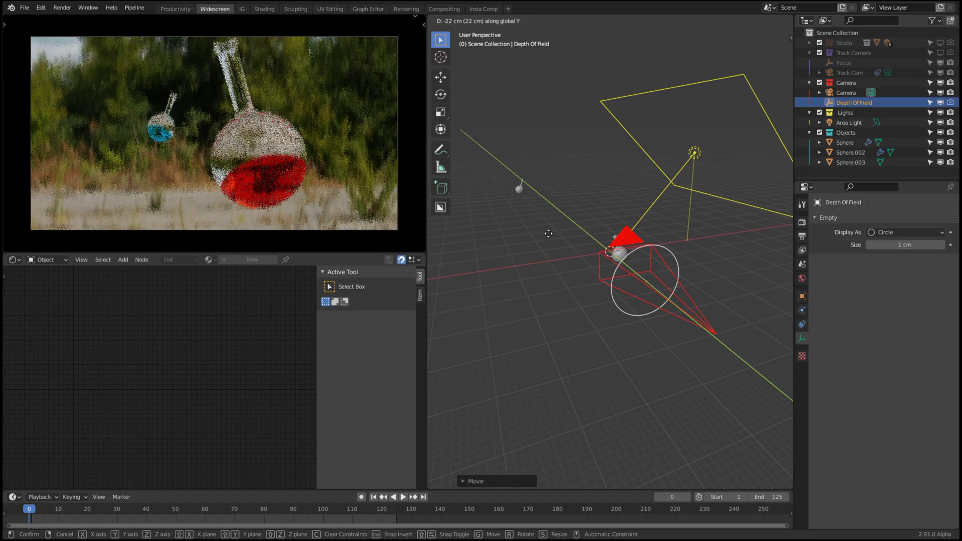
pyautogui.click(735, 253)
# Clear the camera's Focus Object, set distance to 17 cm, then eyedropper the Depth Of Field empty back.
pyautogui.click(846, 93)
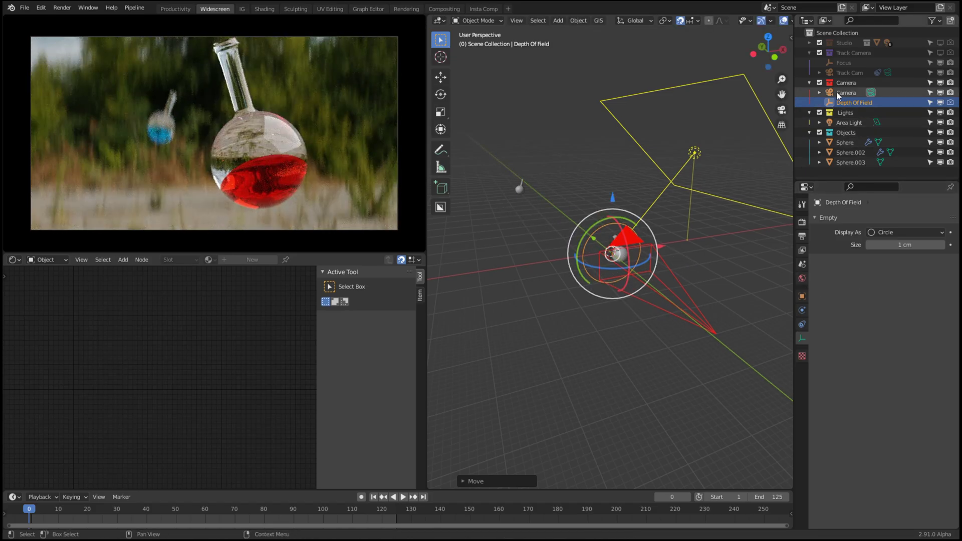
pyautogui.scroll(-3, 833, 350)
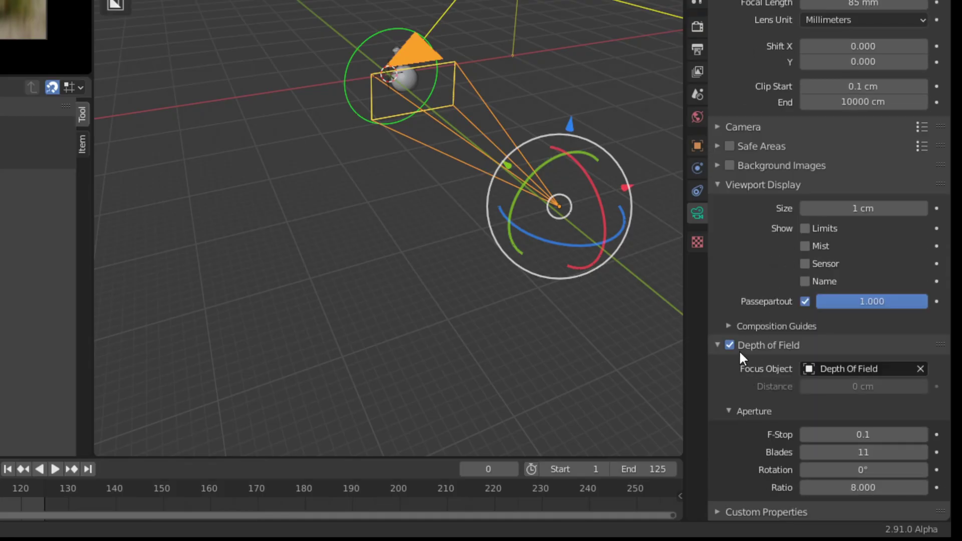
pyautogui.click(919, 370)
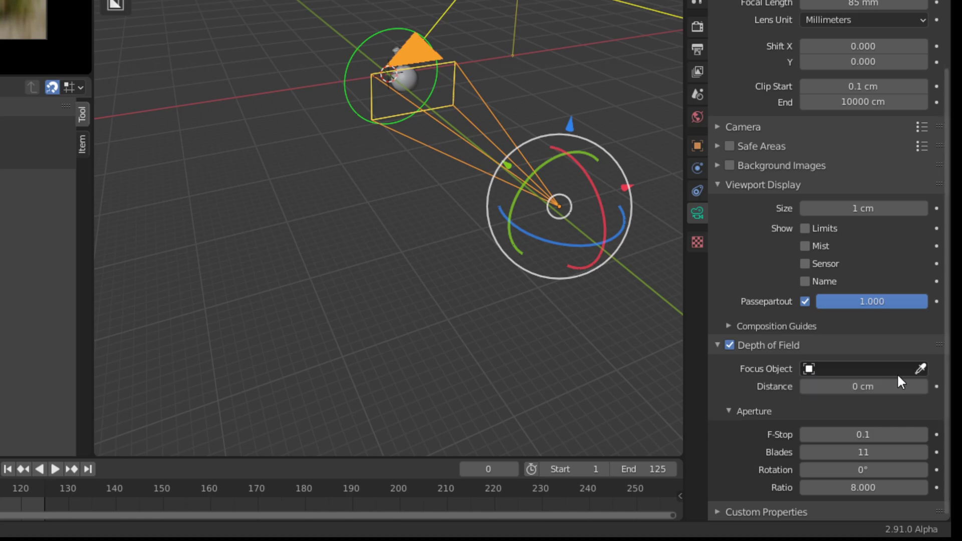
pyautogui.moveTo(897, 386); pyautogui.dragTo(941, 386)
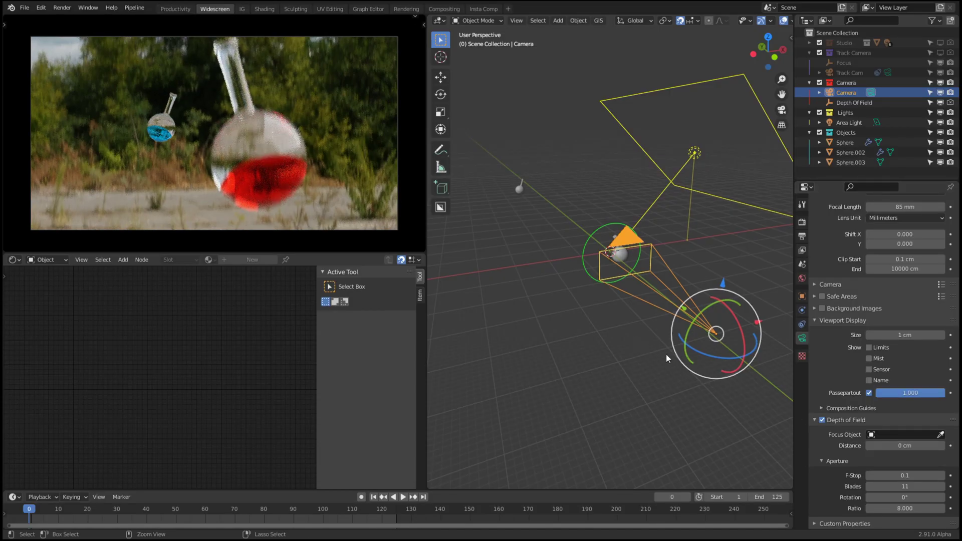
pyautogui.click(617, 228)
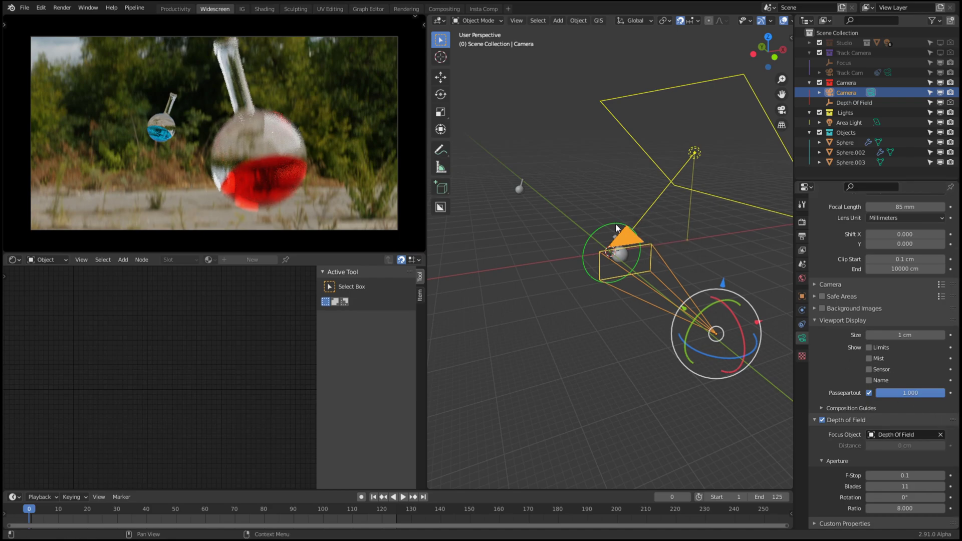
# Reselect the camera and begin editing its Aperture Ratio, currently 8.0.
pyautogui.click(854, 102)
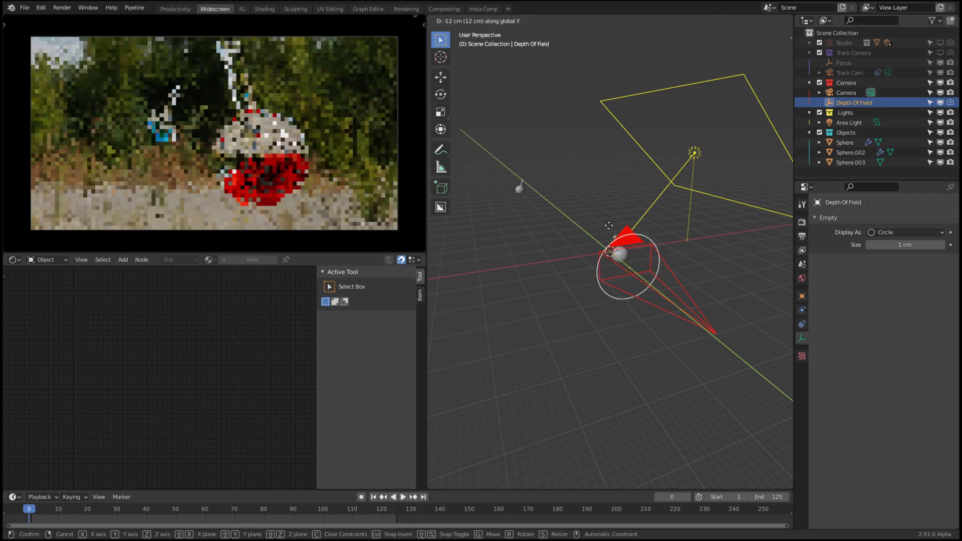
pyautogui.click(845, 92)
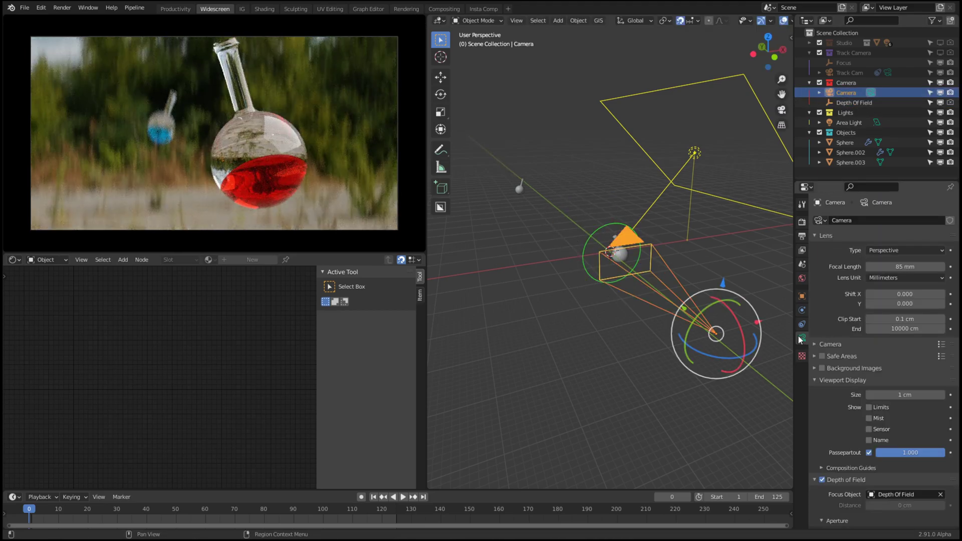
pyautogui.scroll(-2, 848, 469)
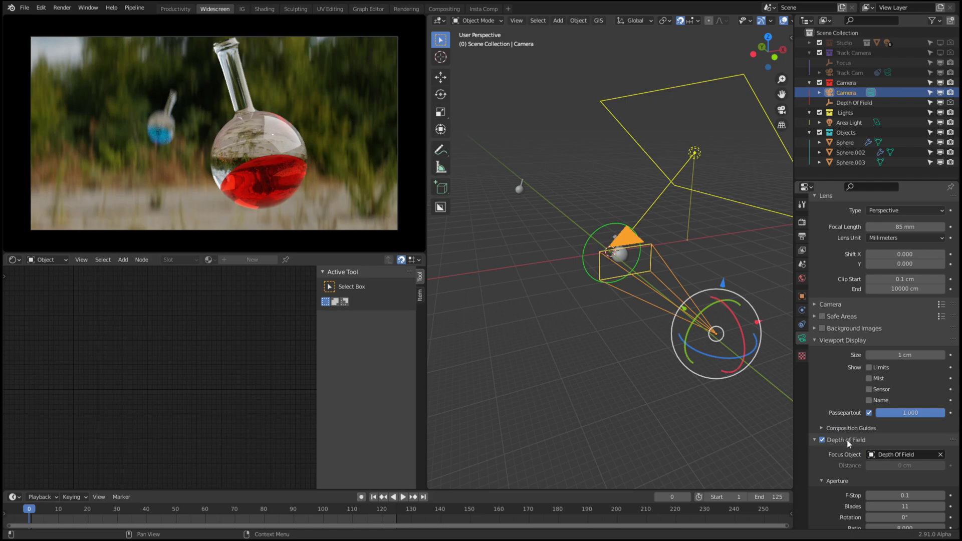
pyautogui.scroll(-1, 847, 440)
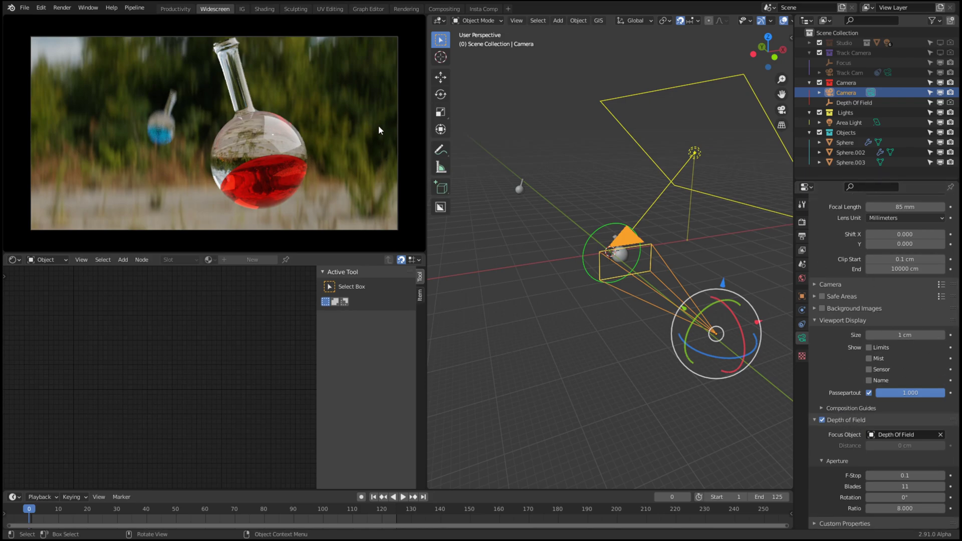
pyautogui.click(908, 509)
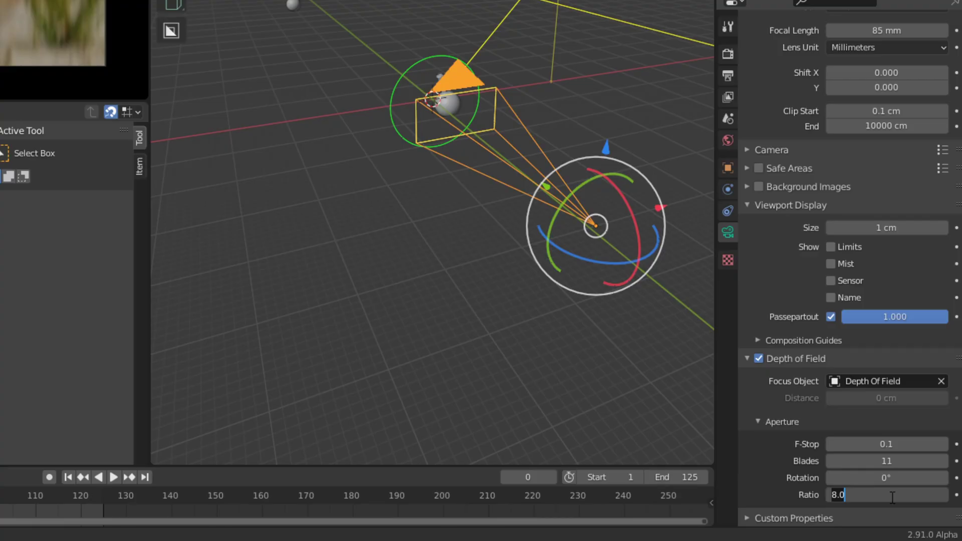
# Set Aperture Ratio to 1.000, move the focus empty to -5 cm on Y, and switch to the IG workspace.
pyautogui.press('Escape')
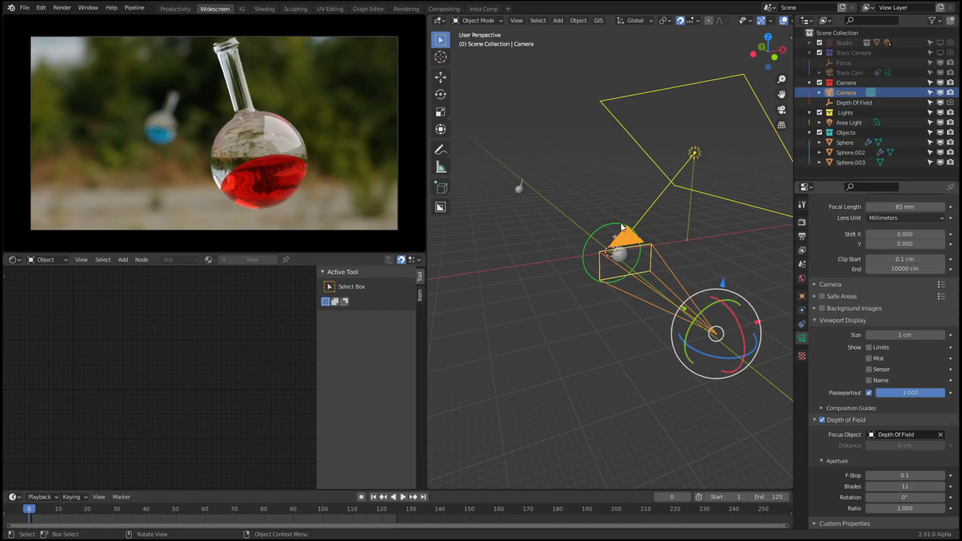
pyautogui.click(435, 97)
pyautogui.press('g')
pyautogui.press('y')
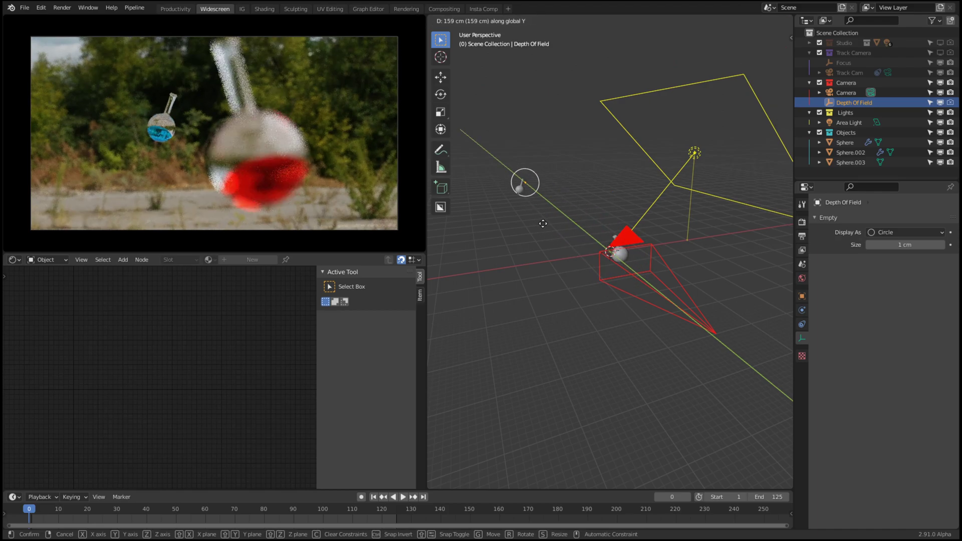
pyautogui.click(650, 285)
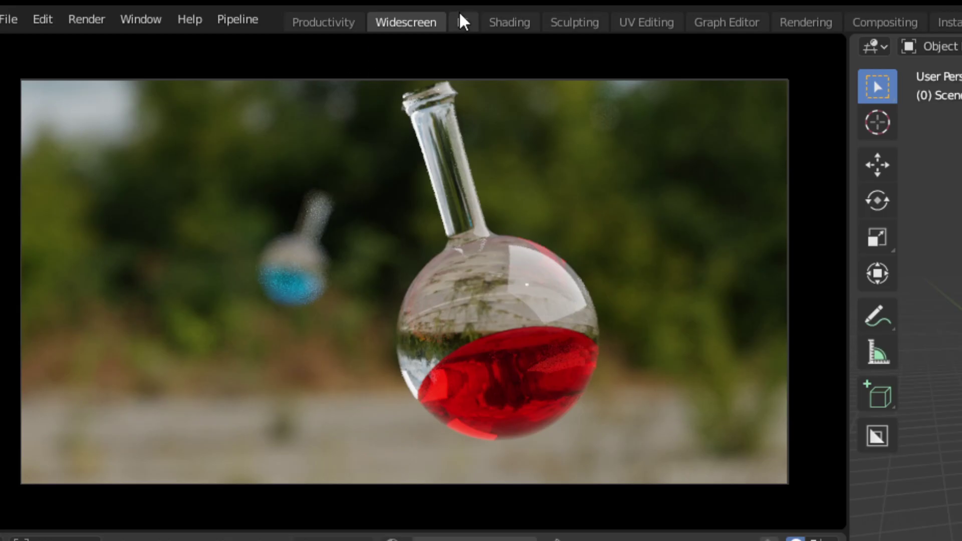
pyautogui.click(11, 21)
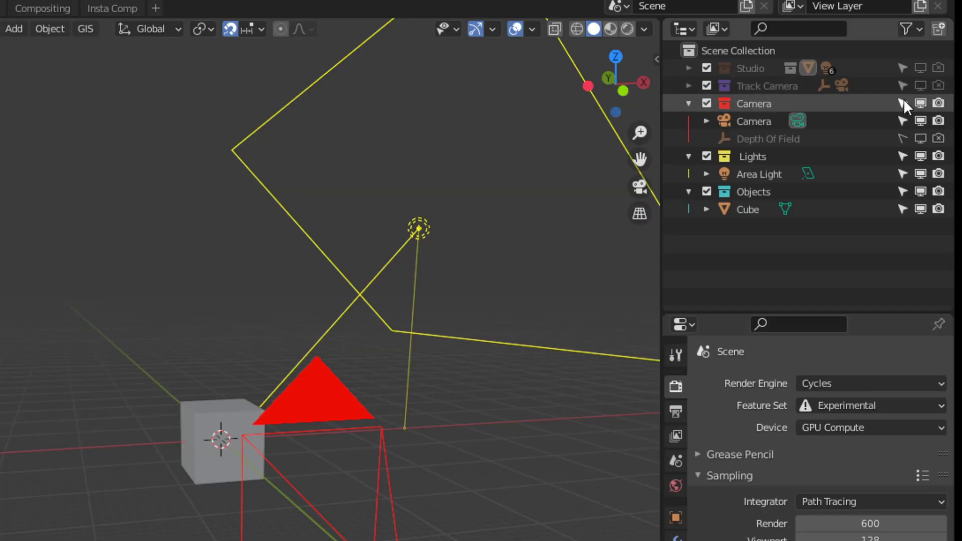
# Disable the Camera collection's viewport and render toggles, then expand Track Camera and adjust its selectability.
pyautogui.moveTo(907, 103); pyautogui.dragTo(943, 106)
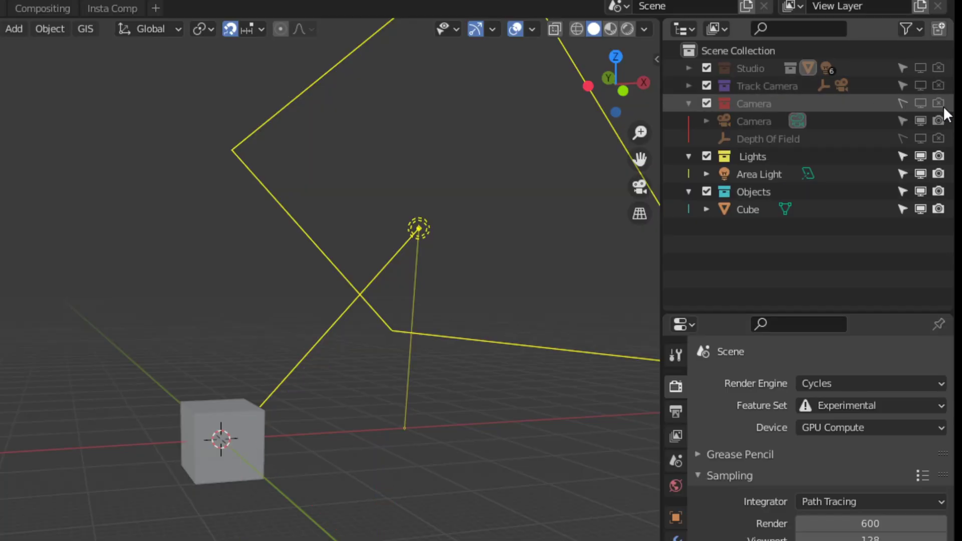
pyautogui.click(687, 103)
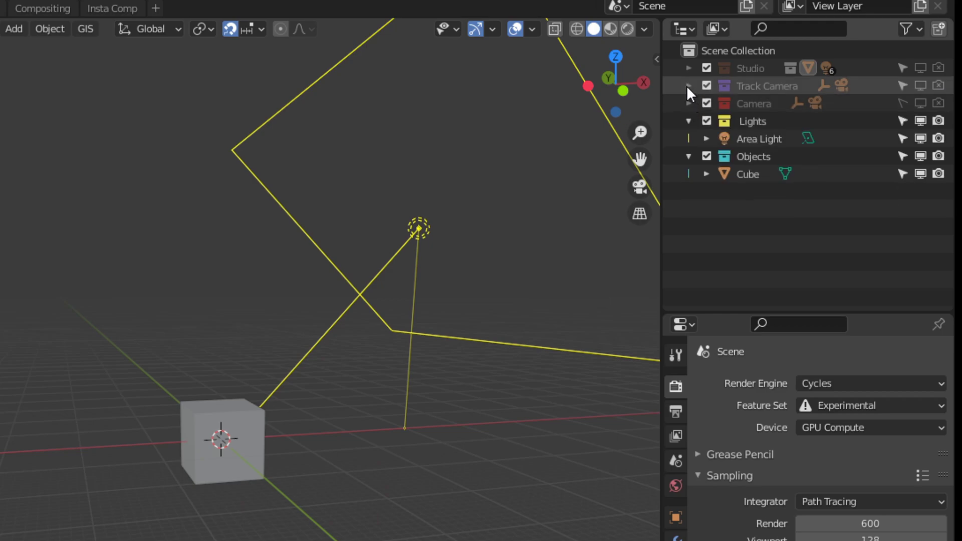
pyautogui.click(687, 86)
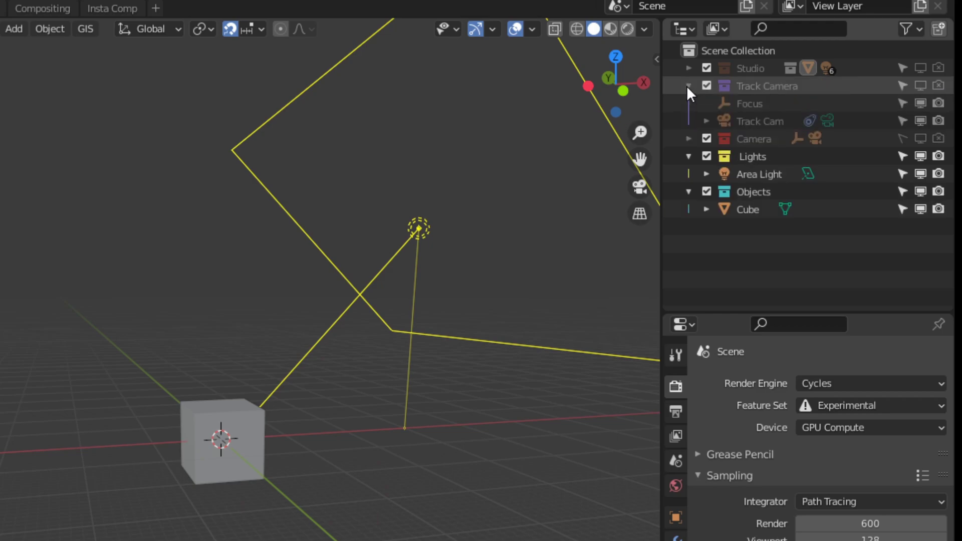
pyautogui.click(900, 84)
# Fully enable Track Camera, make Track Cam the active camera, and reposition it while it stays aimed at the cube.
pyautogui.moveTo(910, 82); pyautogui.dragTo(939, 83)
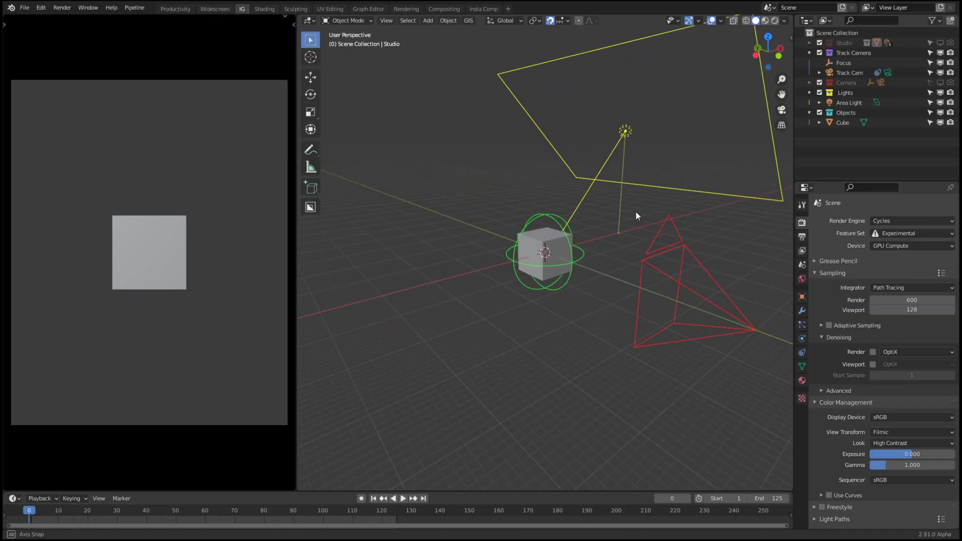
pyautogui.scroll(2, 679, 273)
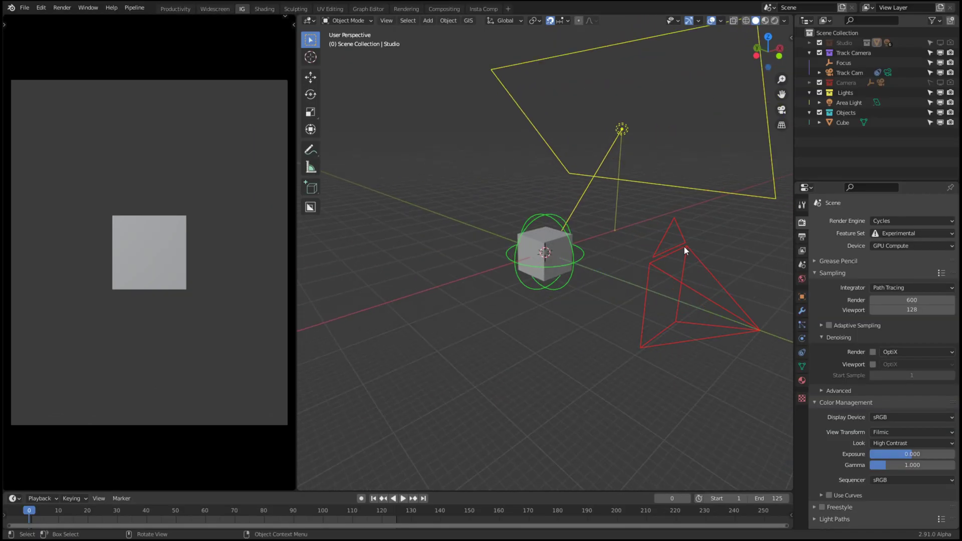
pyautogui.click(685, 249)
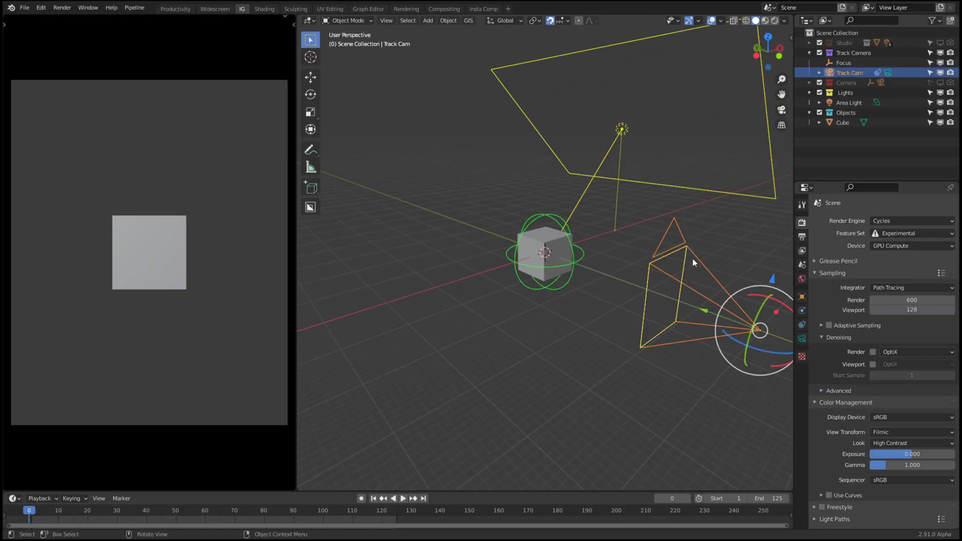
pyautogui.click(841, 63)
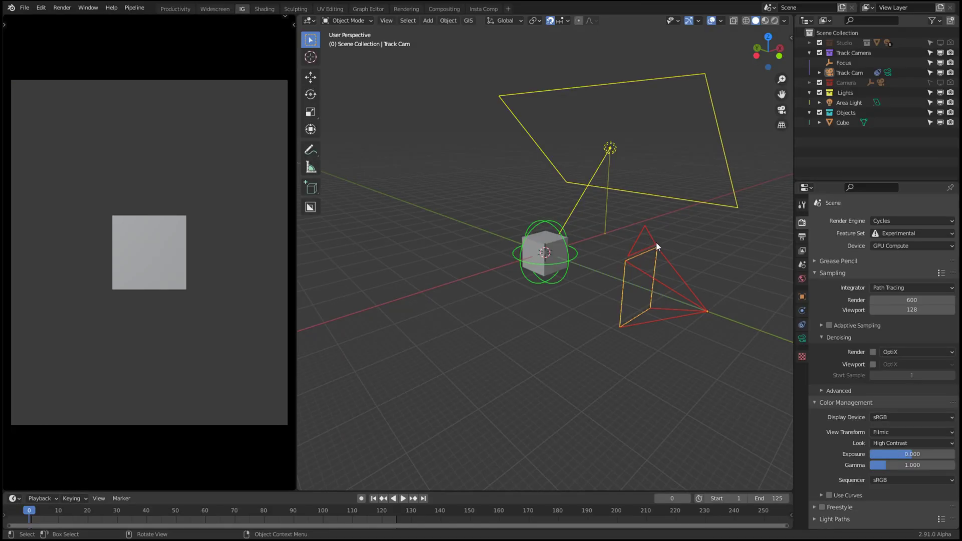
pyautogui.click(704, 259)
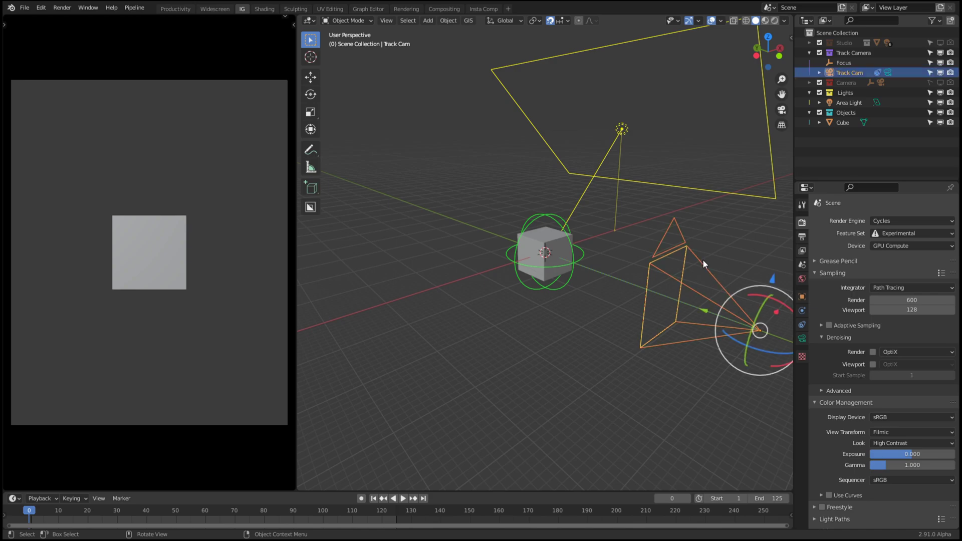
pyautogui.click(888, 73)
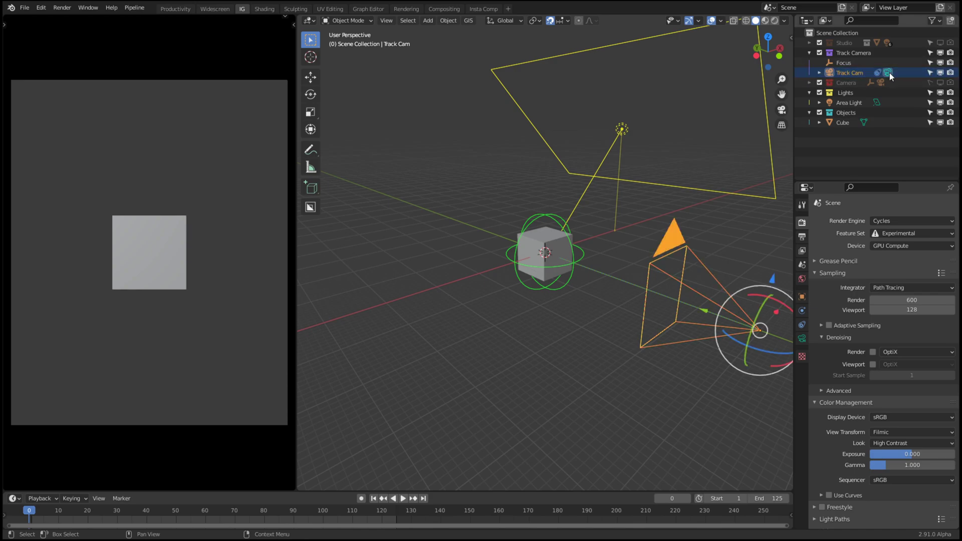
pyautogui.press('g')
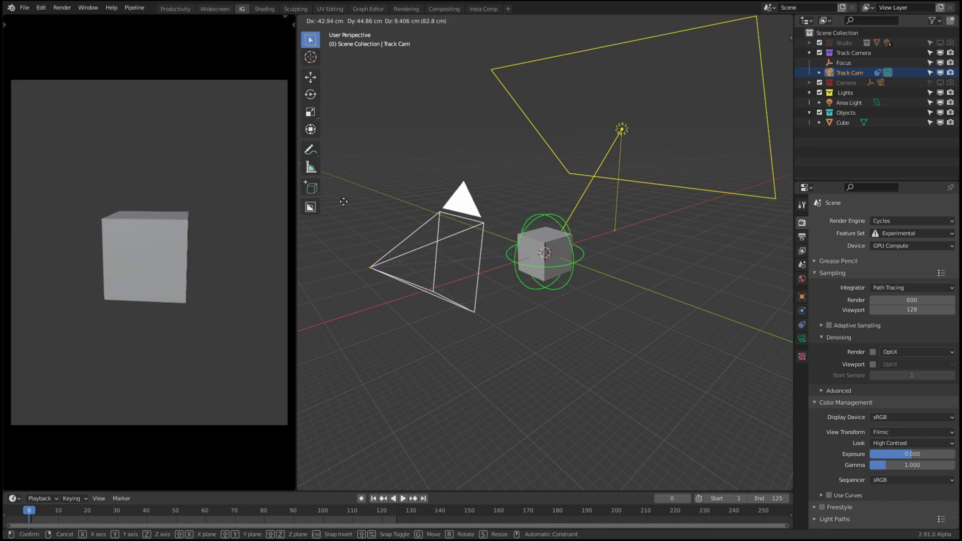
pyautogui.click(577, 259)
pyautogui.click(557, 226)
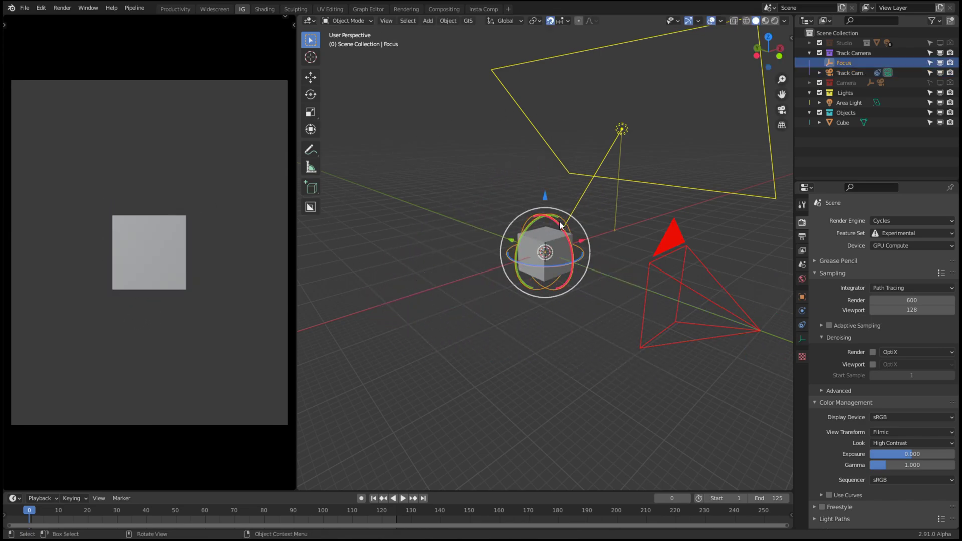
pyautogui.press('g')
pyautogui.press('z')
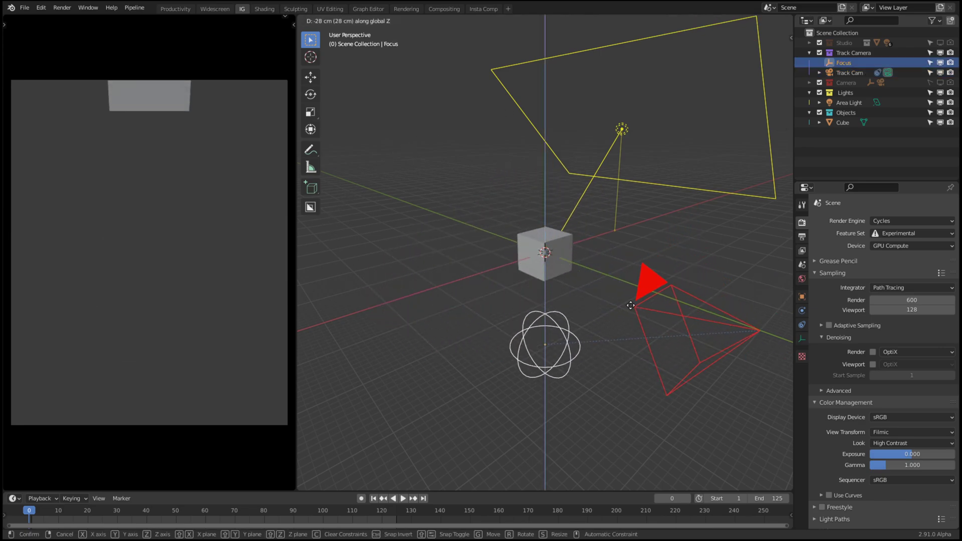
pyautogui.rightClick(676, 263)
pyautogui.press('g')
pyautogui.press('z')
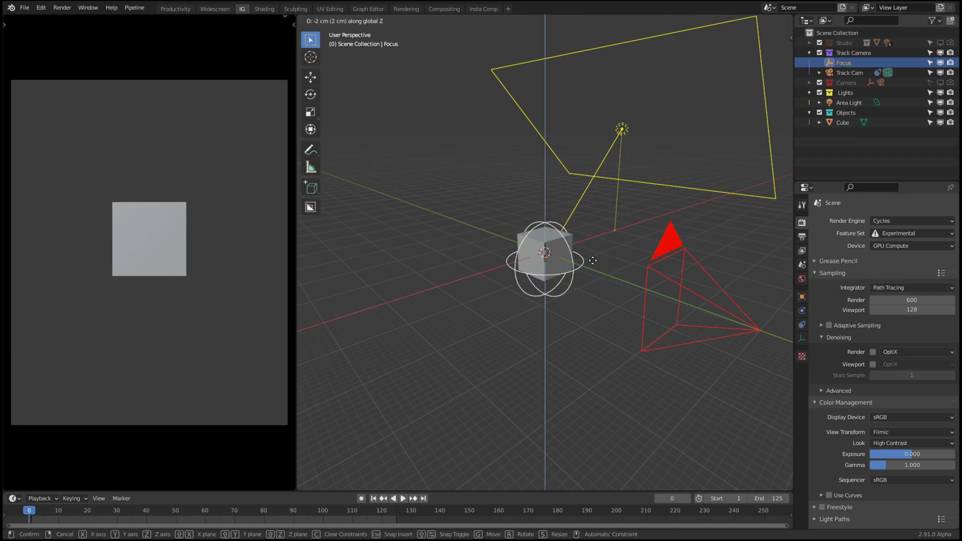
pyautogui.click(615, 241)
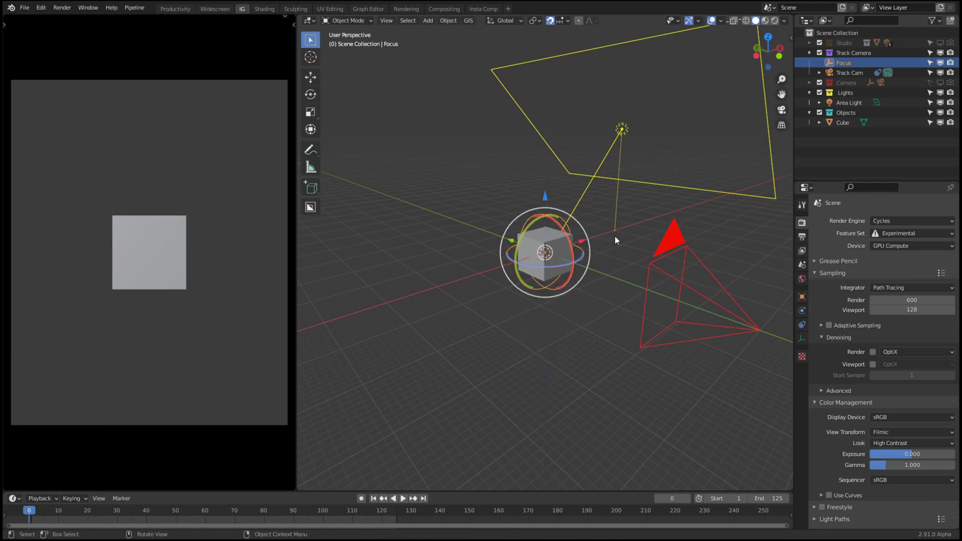
pyautogui.click(678, 245)
pyautogui.press('g')
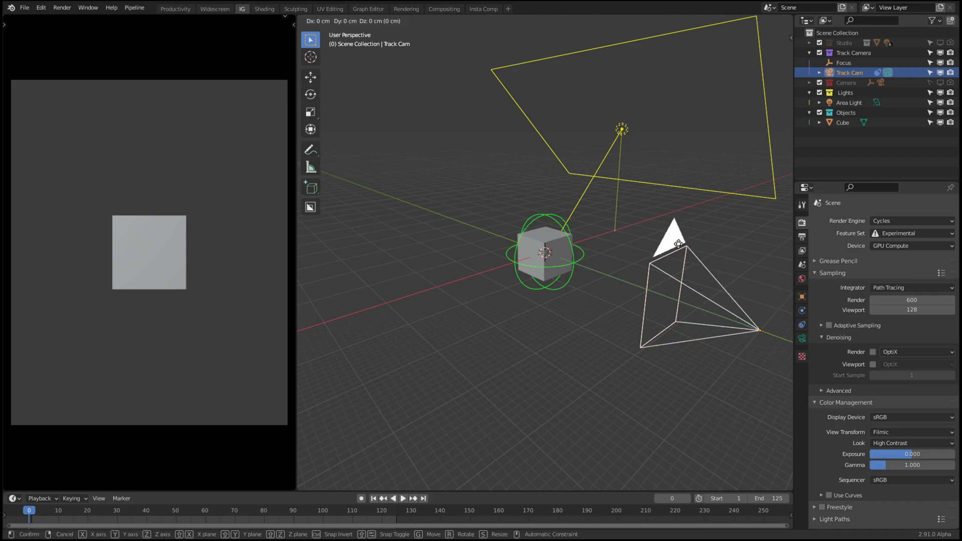
pyautogui.rightClick(440, 243)
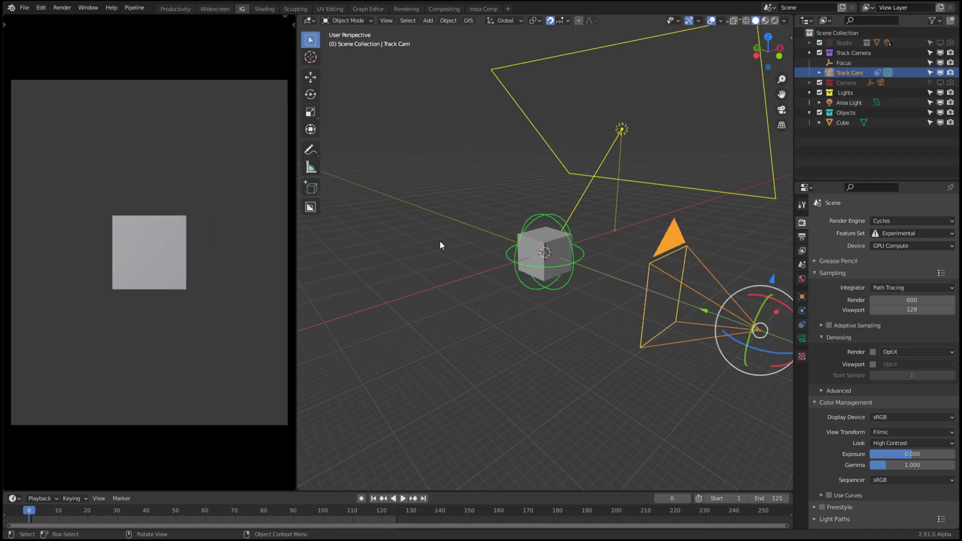
pyautogui.press('g')
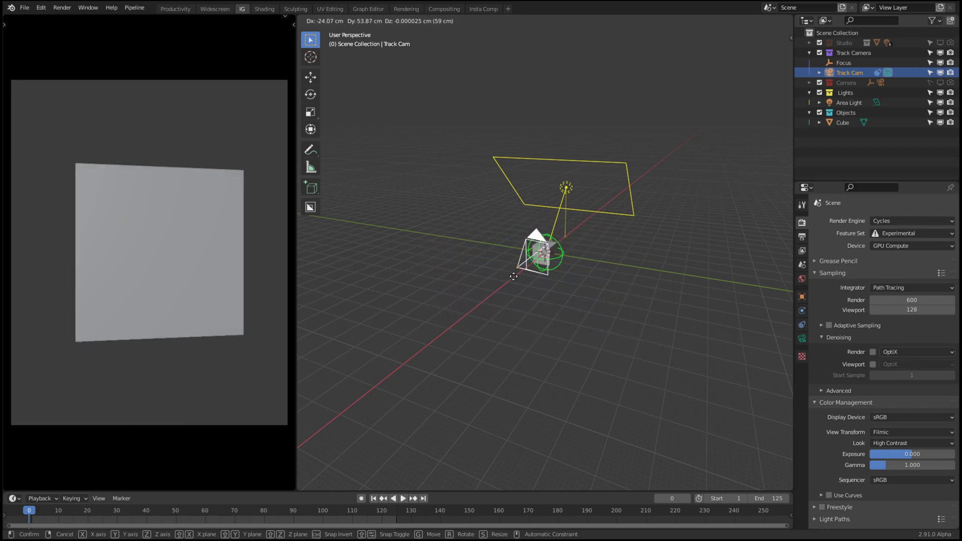
pyautogui.click(633, 265)
pyautogui.click(547, 252)
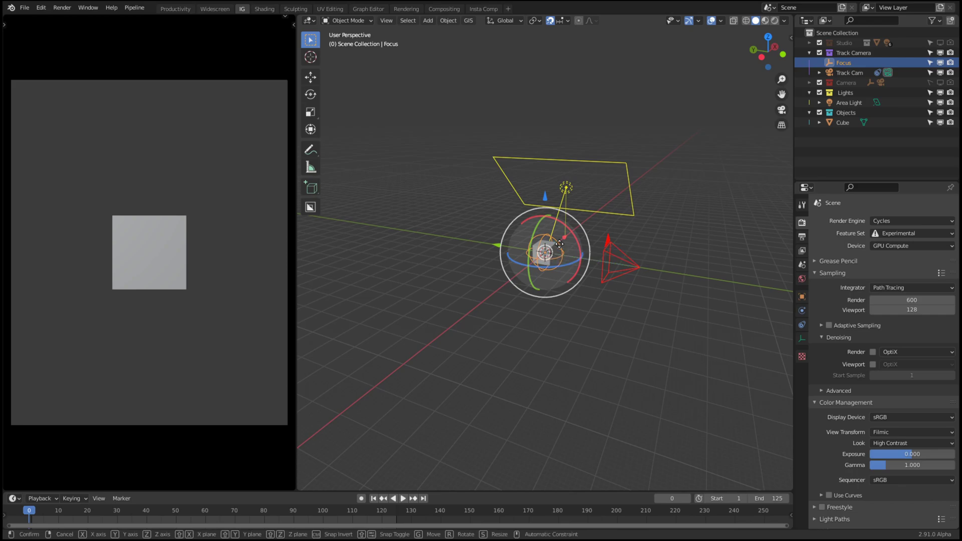
pyautogui.press('g')
pyautogui.press('x')
pyautogui.rightClick(532, 248)
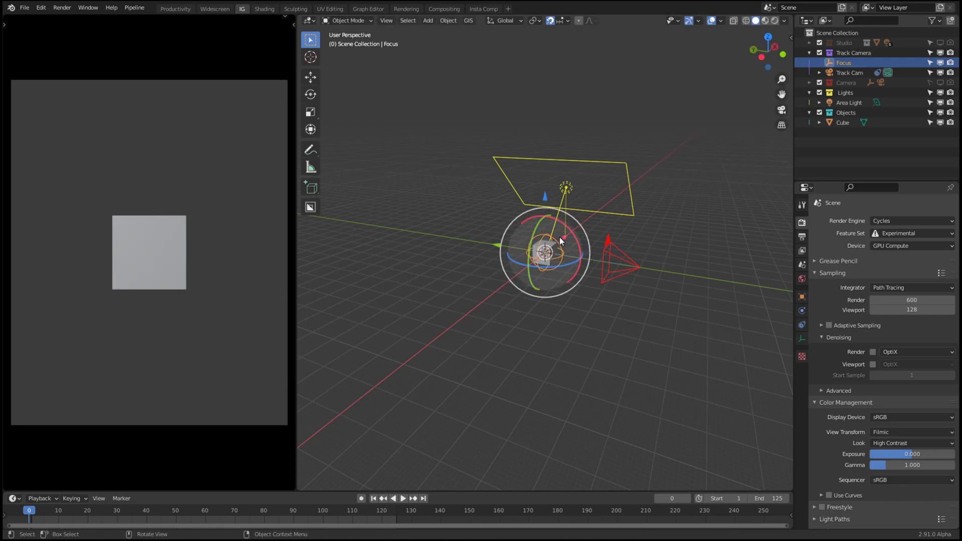
pyautogui.click(609, 245)
pyautogui.press('g')
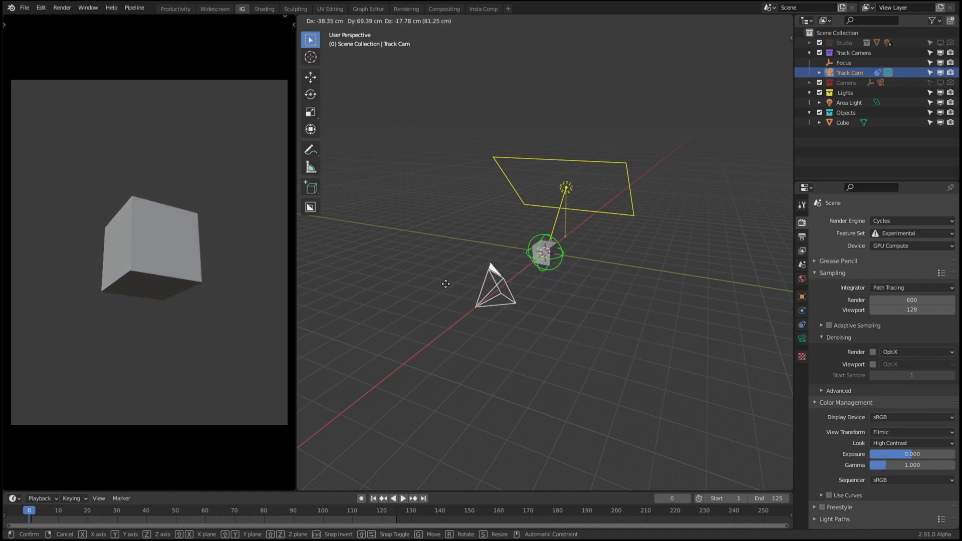
# Enlarge the timeline and record Track Cam's hand-guided flight path as keyframes during playback.
pyautogui.press('Escape')
pyautogui.moveTo(422, 491); pyautogui.dragTo(422, 473)
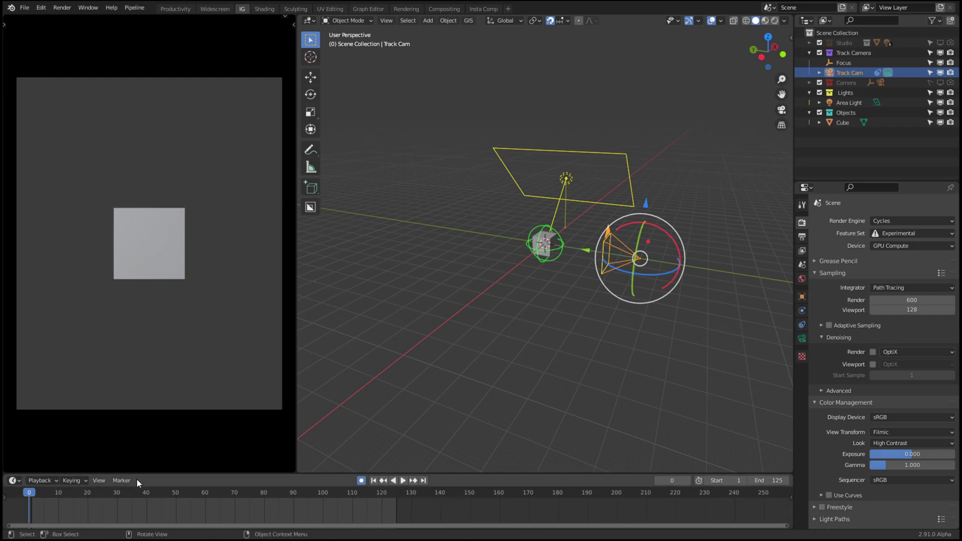
pyautogui.press('space')
pyautogui.press('g')
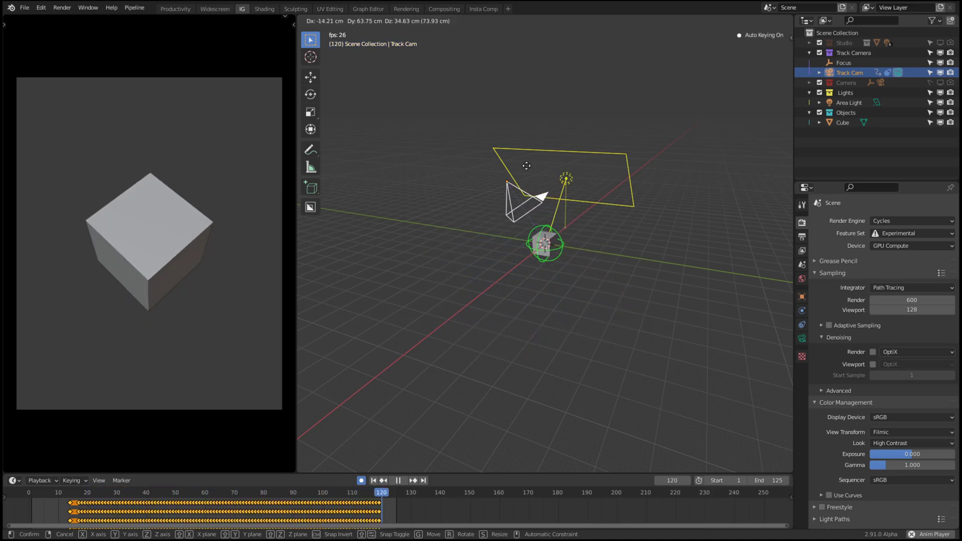
pyautogui.click(491, 316)
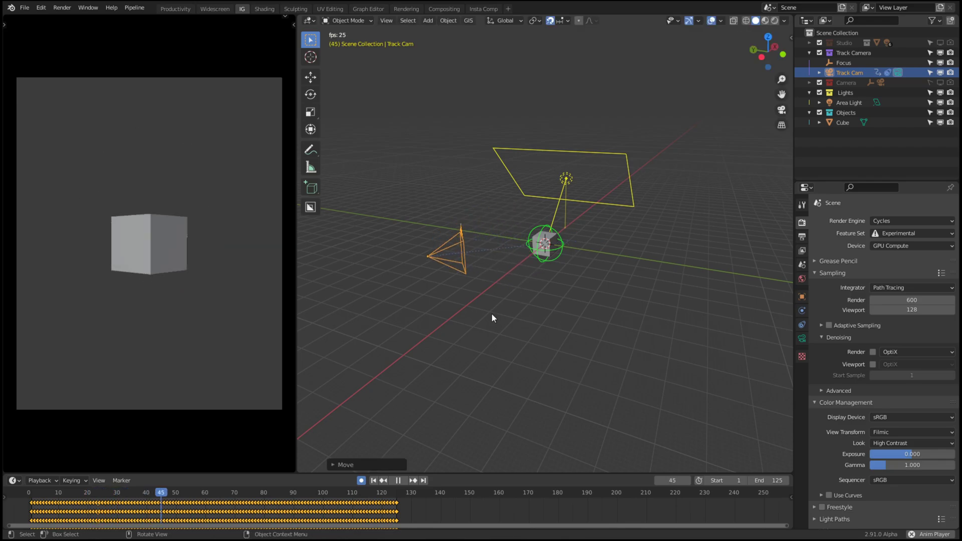
pyautogui.press('space')
# Play back the recorded camera path, then switch to the Graph Editor workspace.
pyautogui.rightClick(468, 323)
pyautogui.press('space')
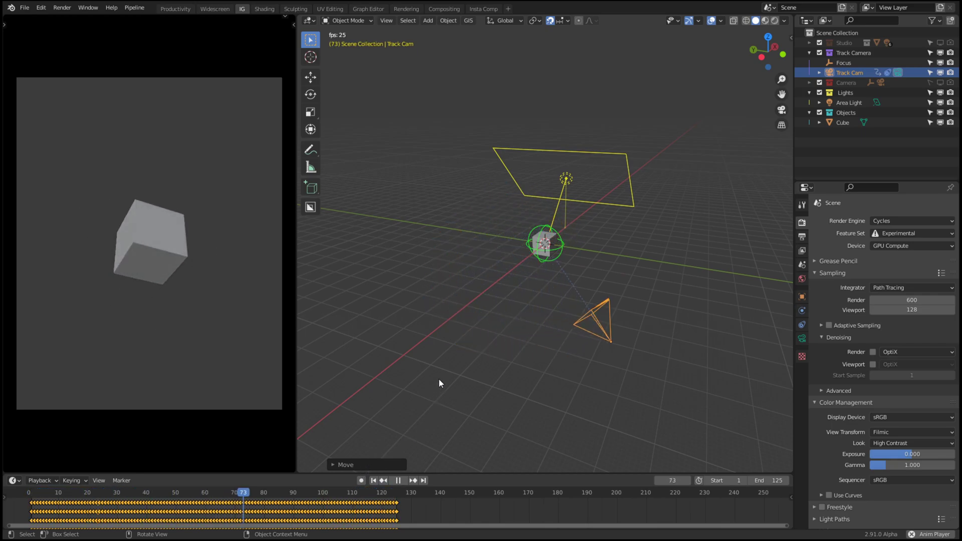
pyautogui.press('space')
pyautogui.press('space')
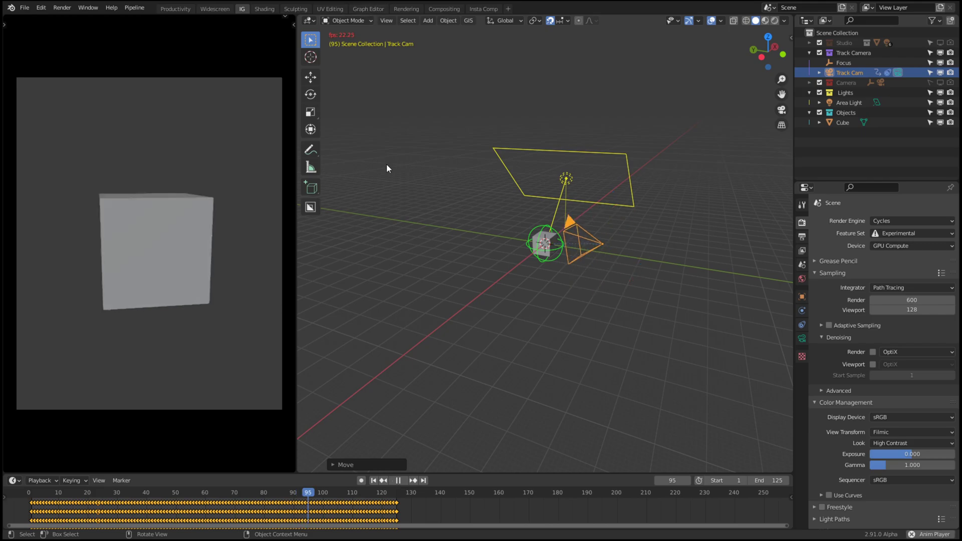
pyautogui.press('space')
pyautogui.click(369, 8)
pyautogui.scroll(-4, 601, 225)
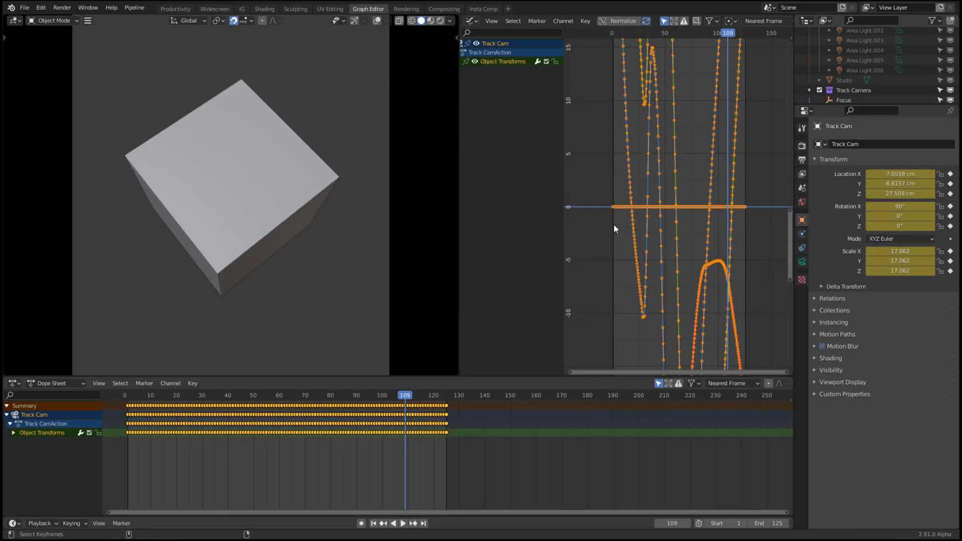
# Smooth Track Cam's keys with Alt+O, then play the animation in the IG workspace.
pyautogui.hotkey('alt', 'o')
pyautogui.hotkey('alt', 'o')
pyautogui.hotkey('alt', 'o')
pyautogui.hotkey('alt', 'o')
pyautogui.hotkey('alt', 'o')
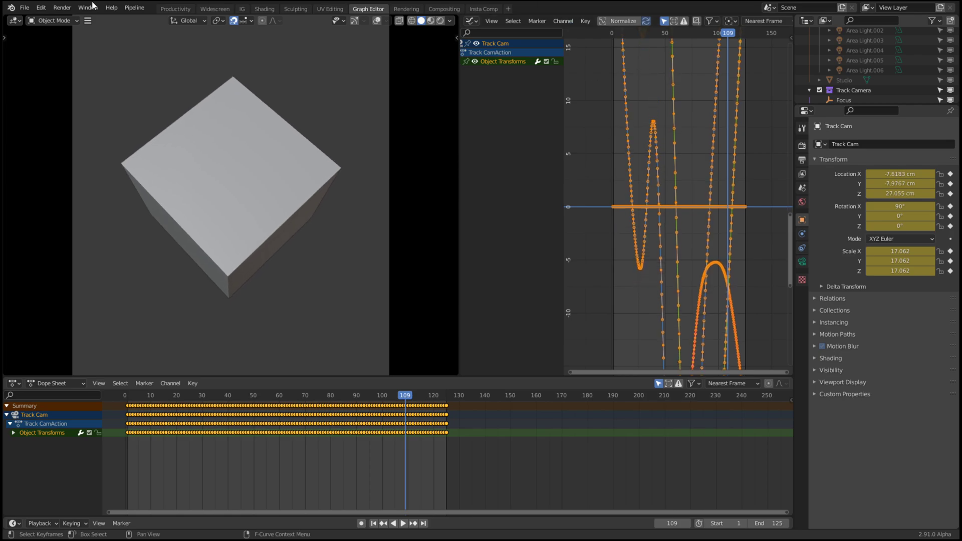
pyautogui.click(241, 8)
pyautogui.press('space')
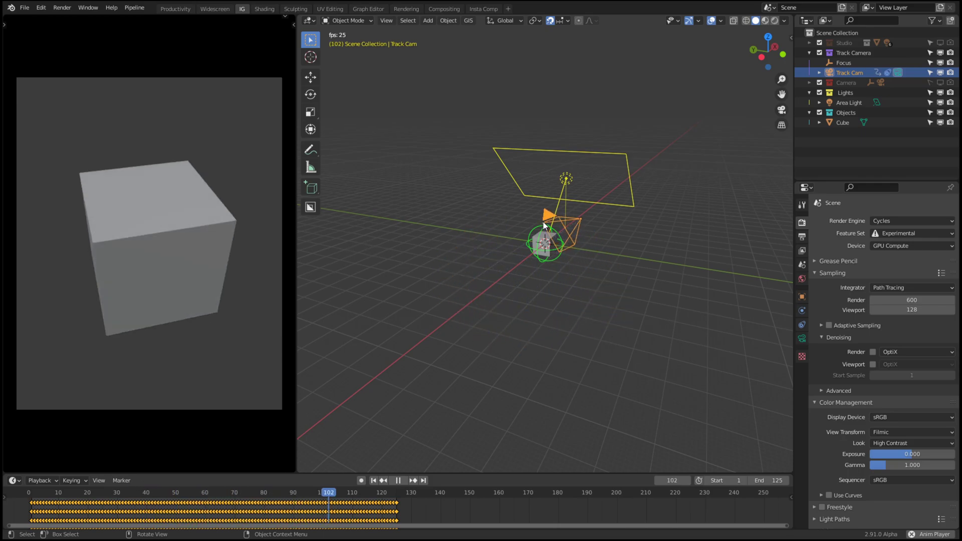
# Delete the Cube and add a scaled-up Suzanne monkey mesh in its place.
pyautogui.click(550, 248)
pyautogui.press('x')
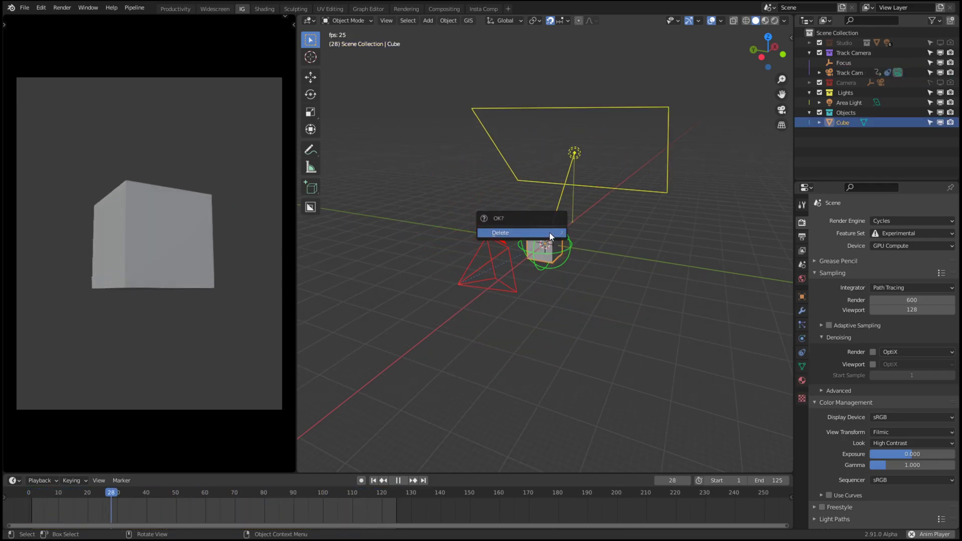
pyautogui.click(550, 233)
pyautogui.hotkey('shift', 'a')
pyautogui.moveTo(550, 237)
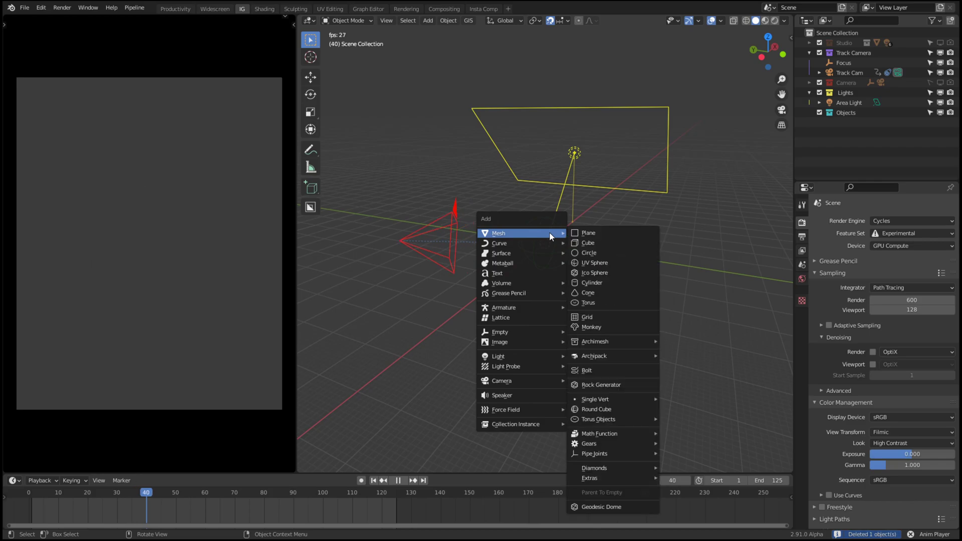
pyautogui.click(612, 326)
pyautogui.press('s')
pyautogui.click(501, 405)
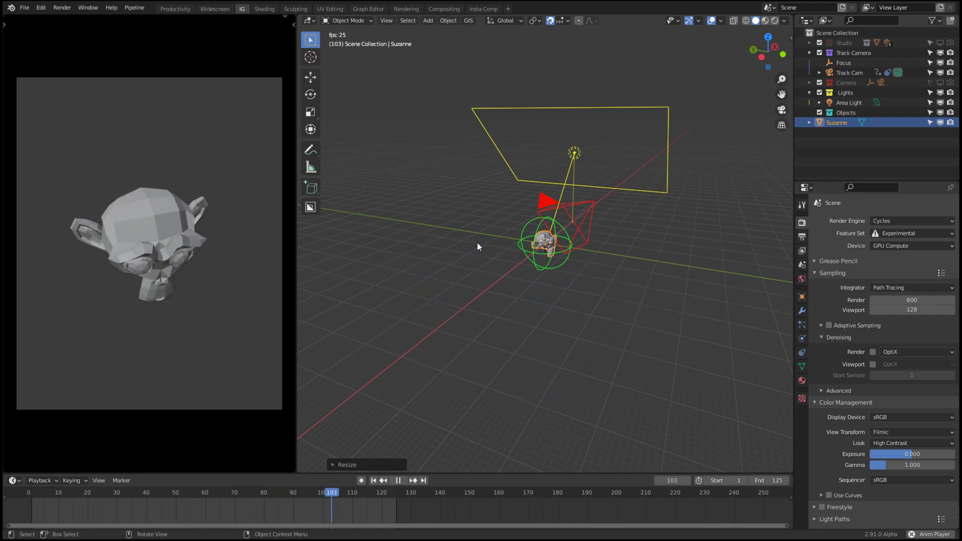
# Stop playback, delete Suzanne, and add a new scaled-up Cube mesh.
pyautogui.press('space')
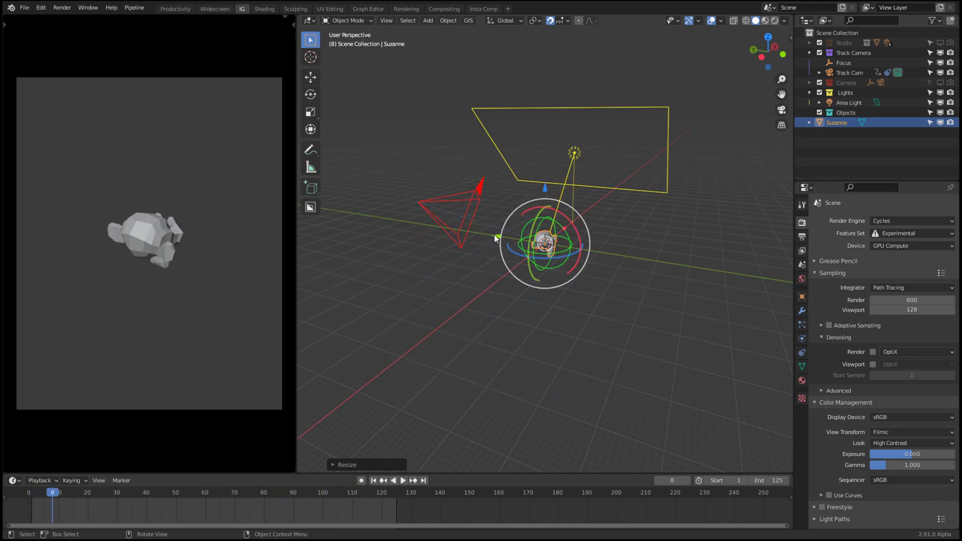
pyautogui.press('x')
pyautogui.click(495, 234)
pyautogui.hotkey('shift', 'a')
pyautogui.click(547, 246)
pyautogui.press('s')
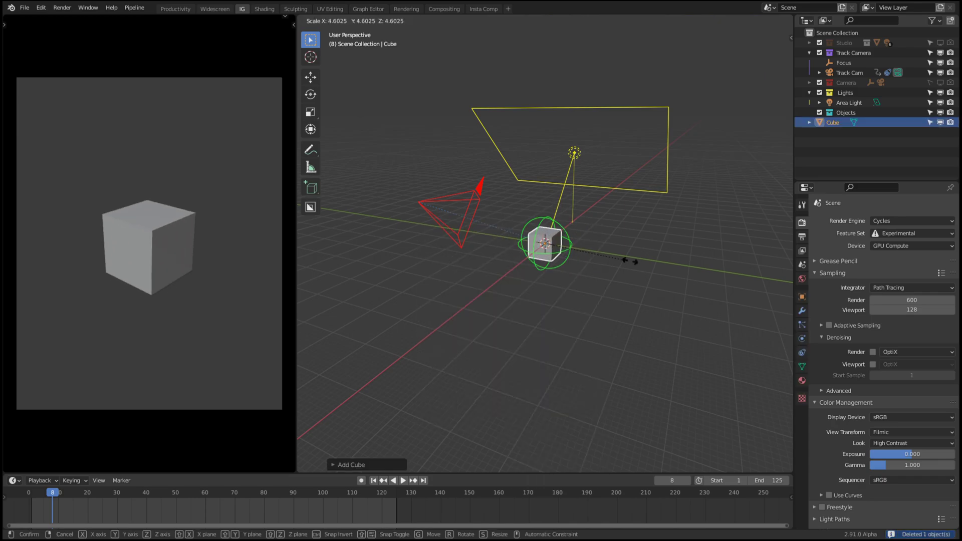
pyautogui.click(609, 251)
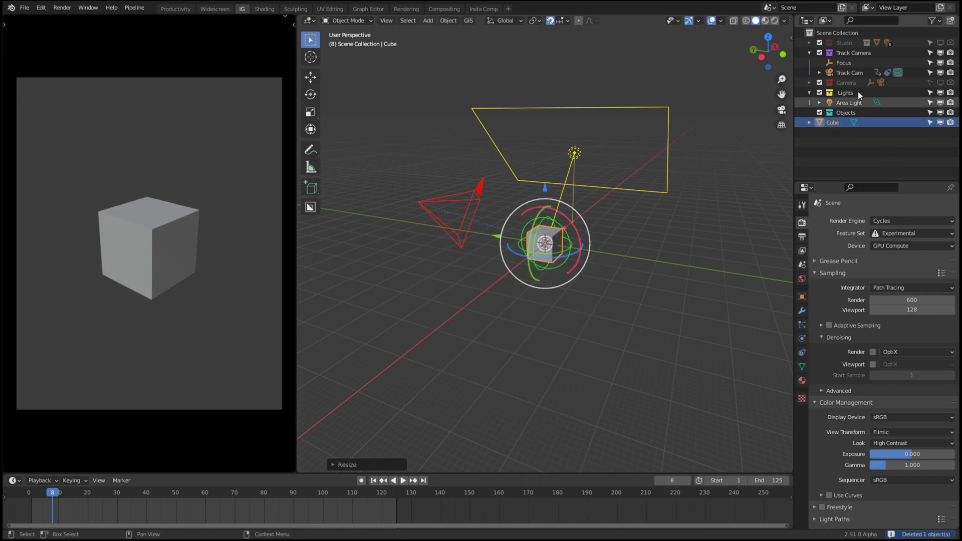
# Move the Focus empty along Z to the cube's centre.
pyautogui.click(852, 72)
pyautogui.click(844, 63)
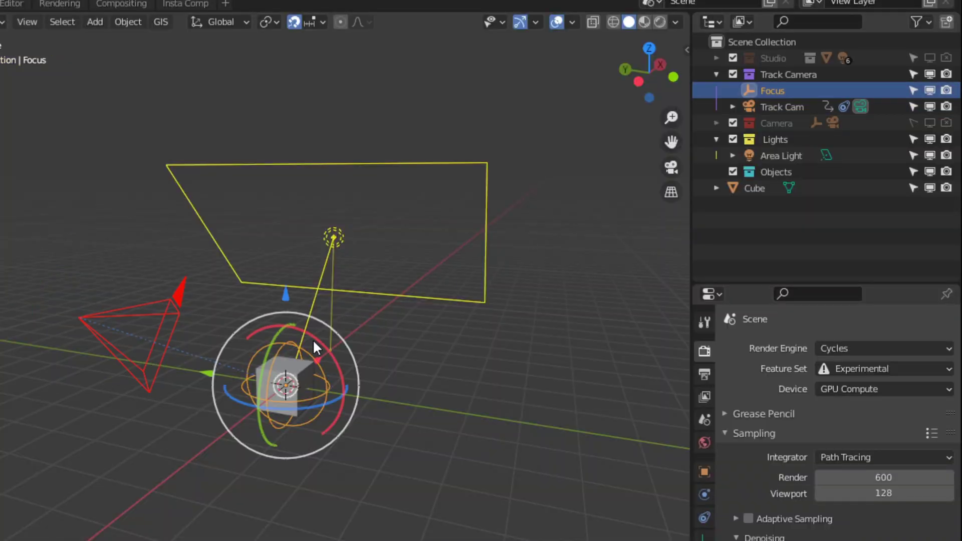
pyautogui.press('g')
pyautogui.press('z')
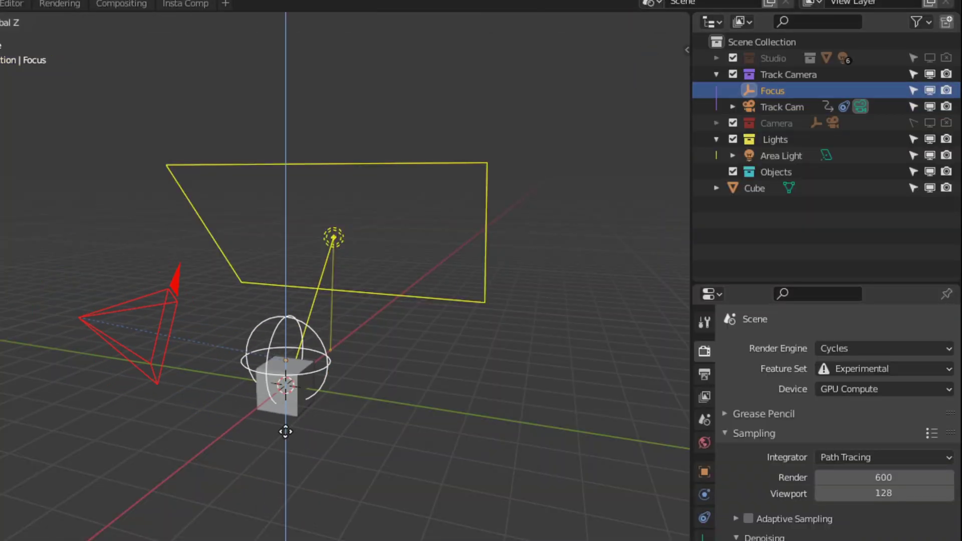
pyautogui.click(286, 453)
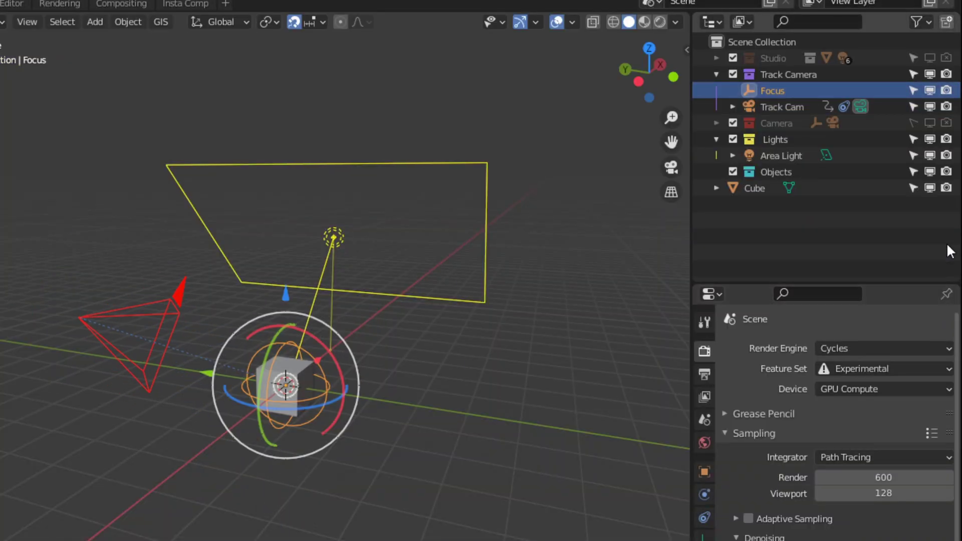
# Disable Track Camera's selectable and render toggles and enable the Camera collection's.
pyautogui.click(715, 124)
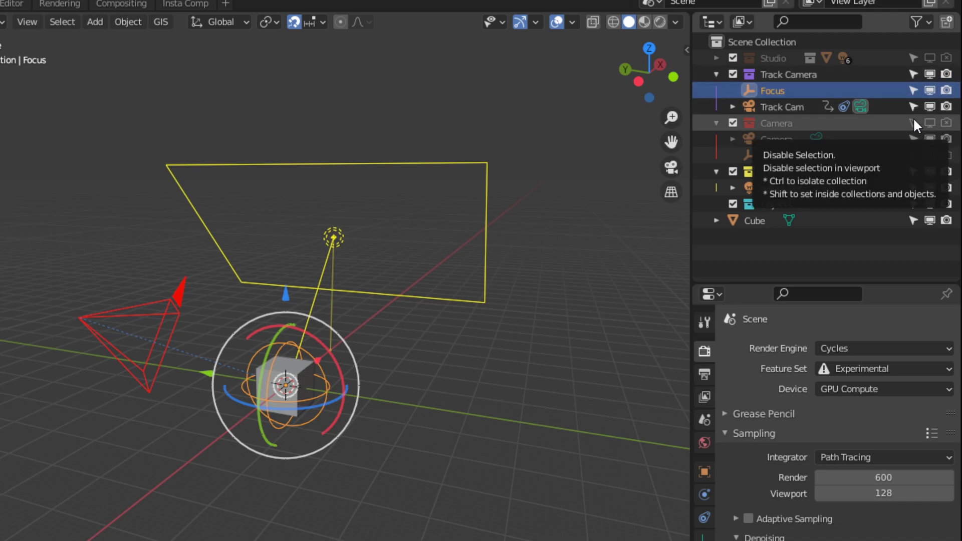
pyautogui.click(913, 75)
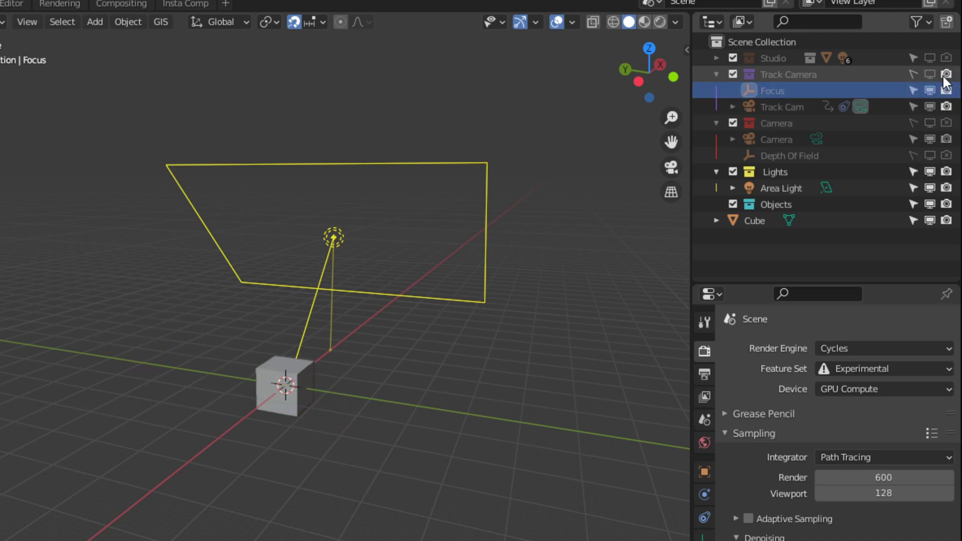
pyautogui.click(945, 74)
pyautogui.moveTo(913, 123); pyautogui.dragTo(946, 123)
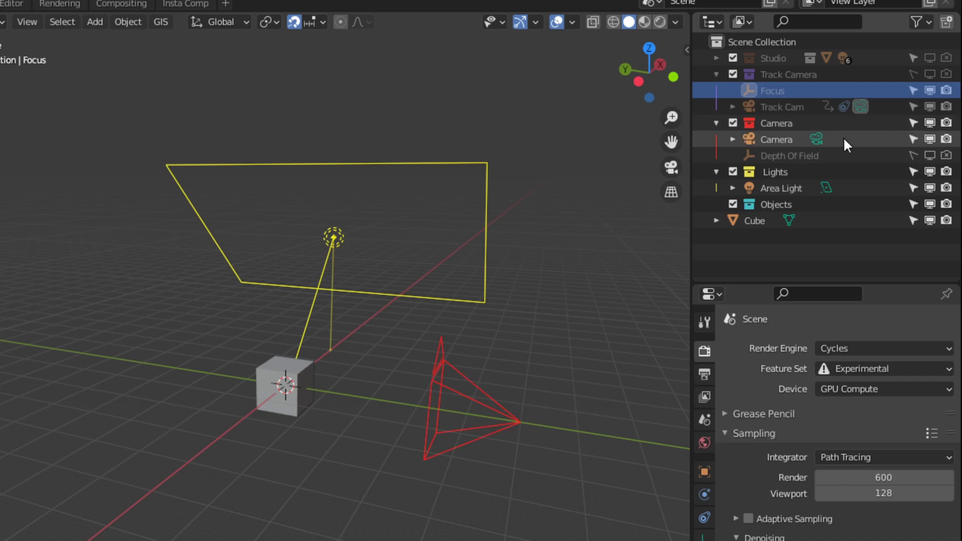
# Move the Camera object along Z to a new height.
pyautogui.click(818, 138)
pyautogui.press('g')
pyautogui.press('z')
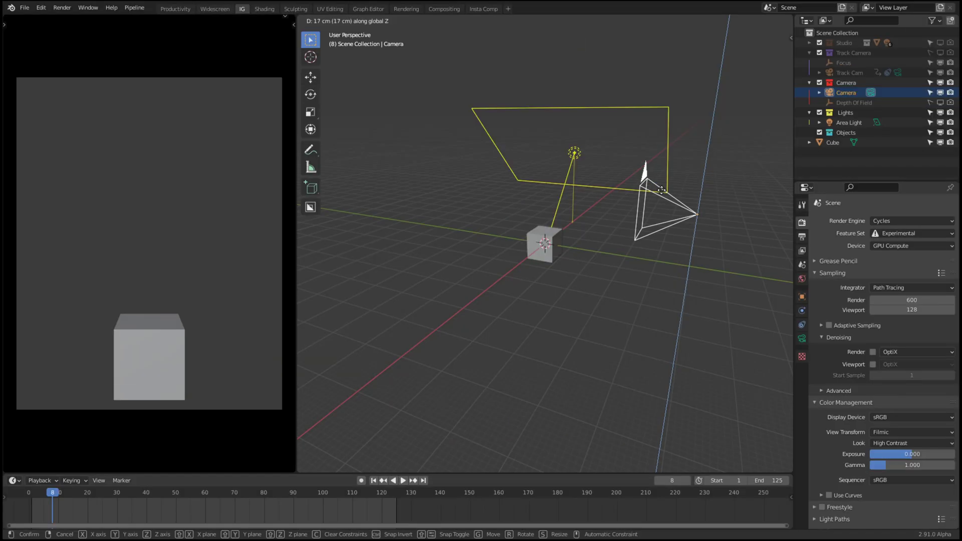
pyautogui.click(662, 245)
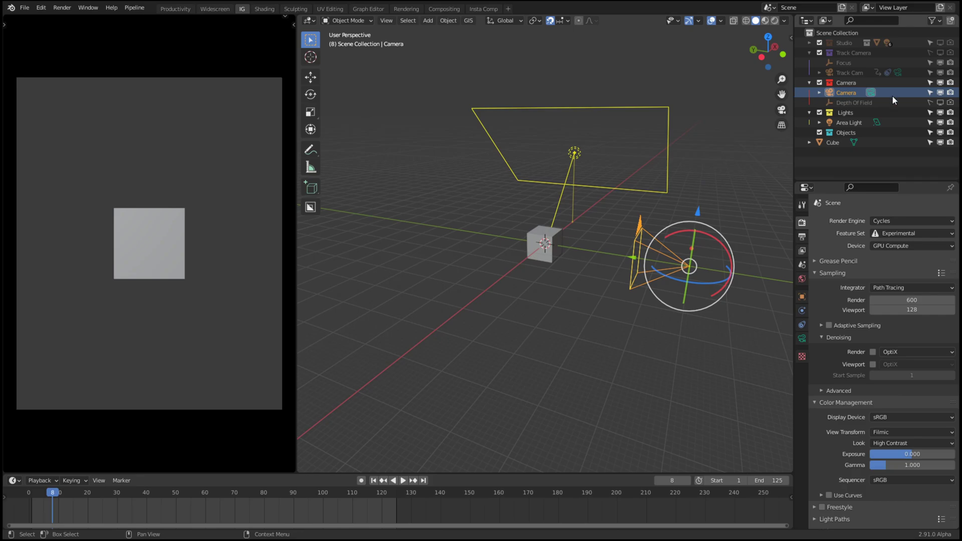
pyautogui.click(845, 122)
pyautogui.moveTo(651, 173)
pyautogui.mouseDown(button='middle')
pyautogui.moveTo(534, 167)
pyautogui.moveTo(616, 180)
pyautogui.moveTo(581, 191)
pyautogui.moveTo(595, 198)
pyautogui.moveTo(608, 235)
pyautogui.moveTo(670, 235)
pyautogui.moveTo(629, 212)
pyautogui.moveTo(601, 236)
pyautogui.mouseUp(button='middle')
pyautogui.press('z')
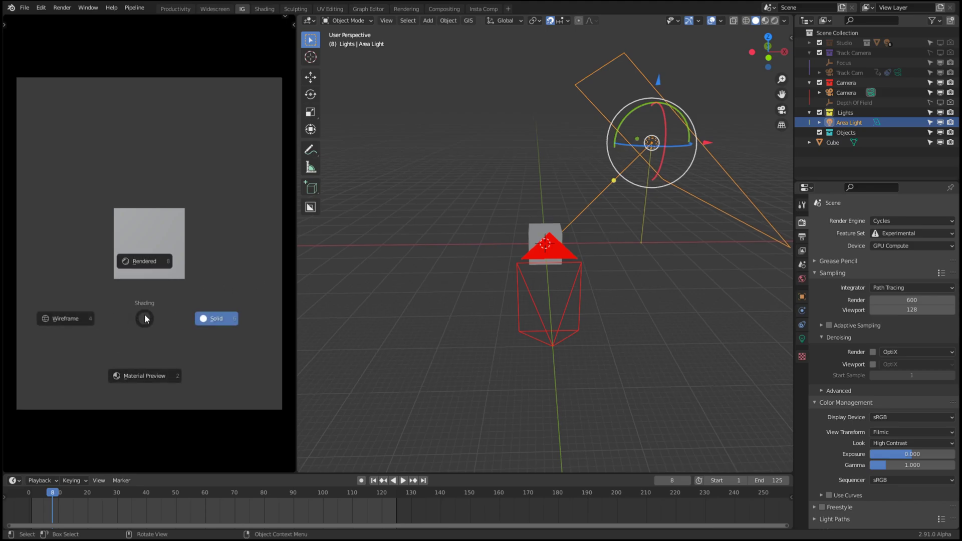
pyautogui.click(142, 253)
pyautogui.press('z')
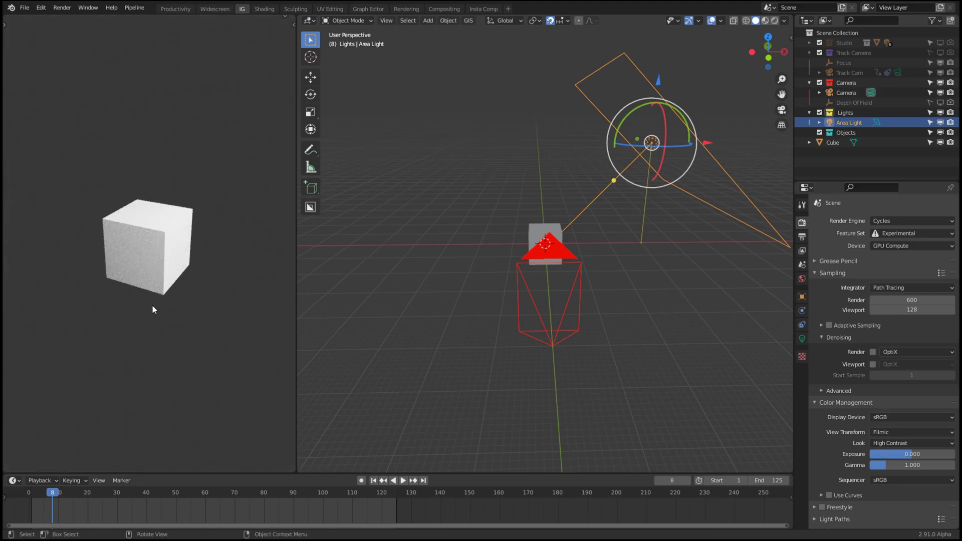
pyautogui.press('z')
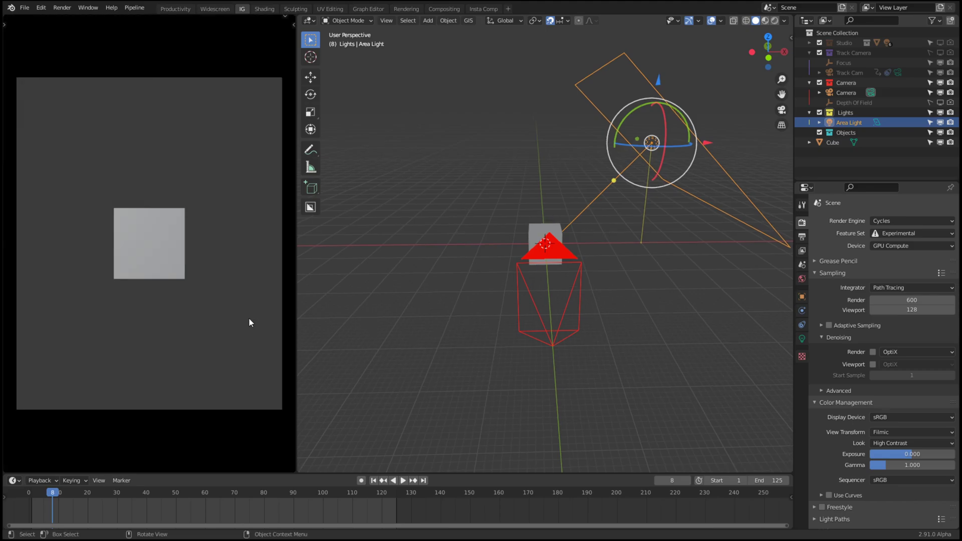
pyautogui.click(842, 132)
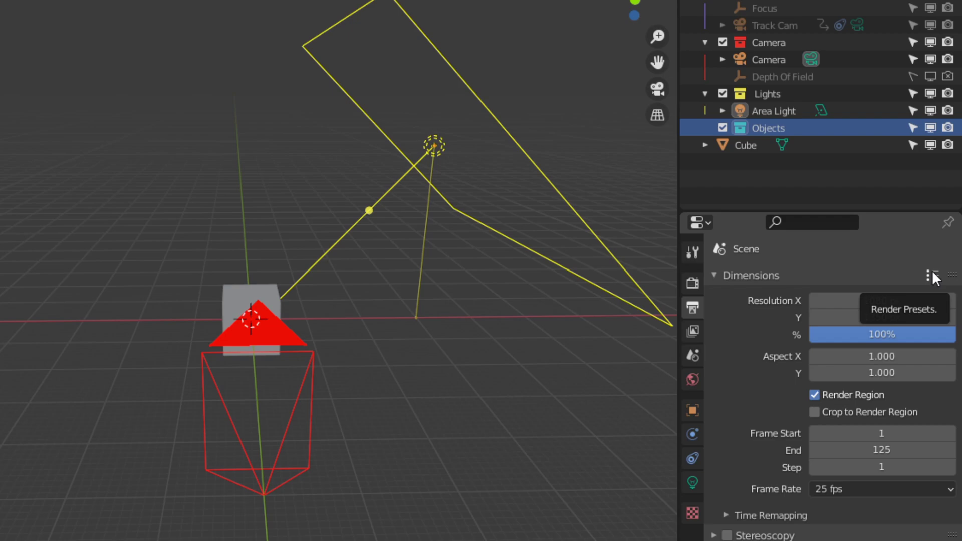
# Apply the 4k UHDTV 2160p render preset for 4096 × 2160 px at 24 fps.
pyautogui.click(931, 275)
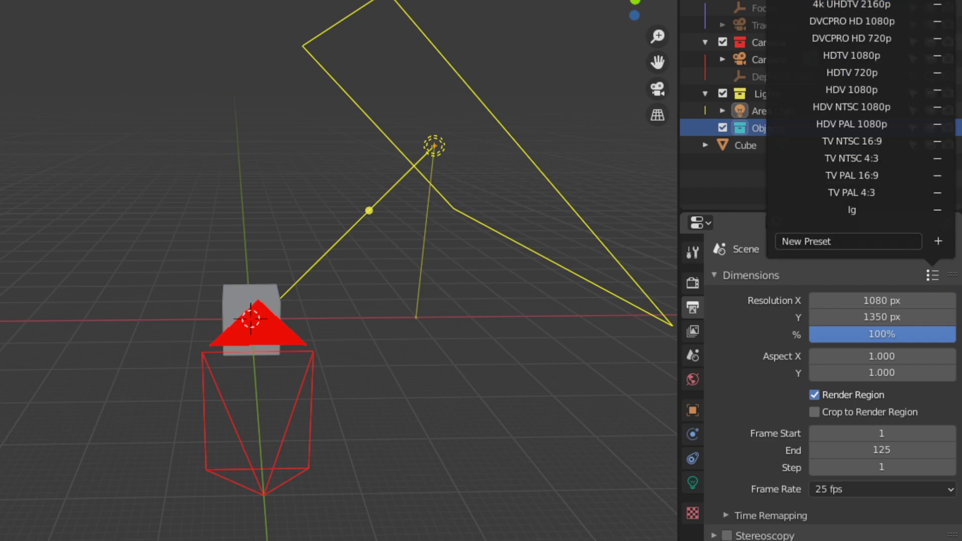
pyautogui.click(902, 301)
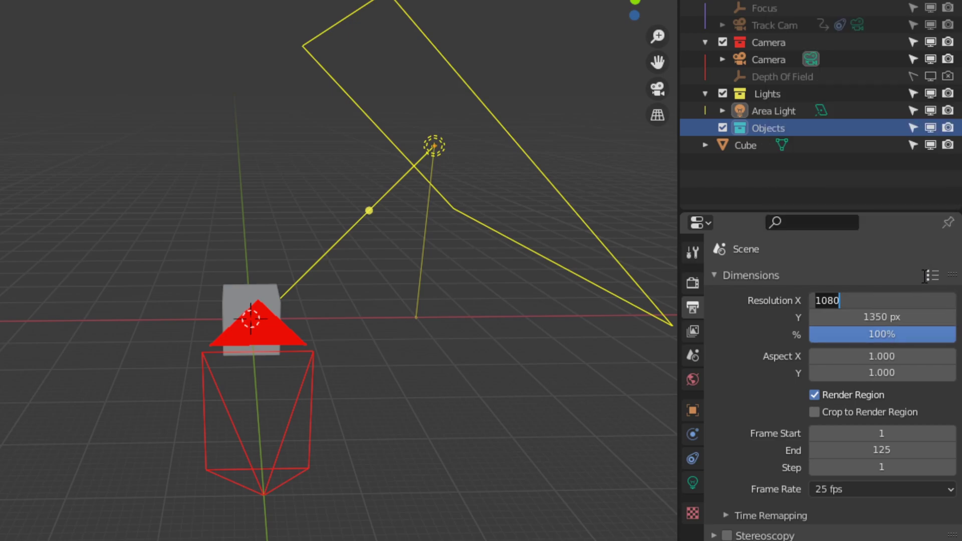
pyautogui.click(925, 276)
pyautogui.click(932, 275)
pyautogui.click(852, 5)
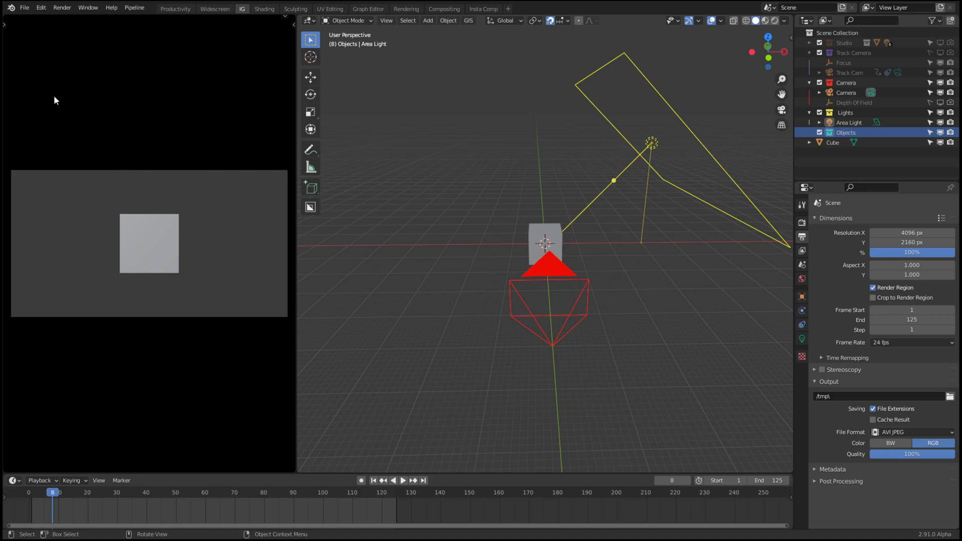
pyautogui.moveTo(501, 331); pyautogui.dragTo(391, 262, button='middle')
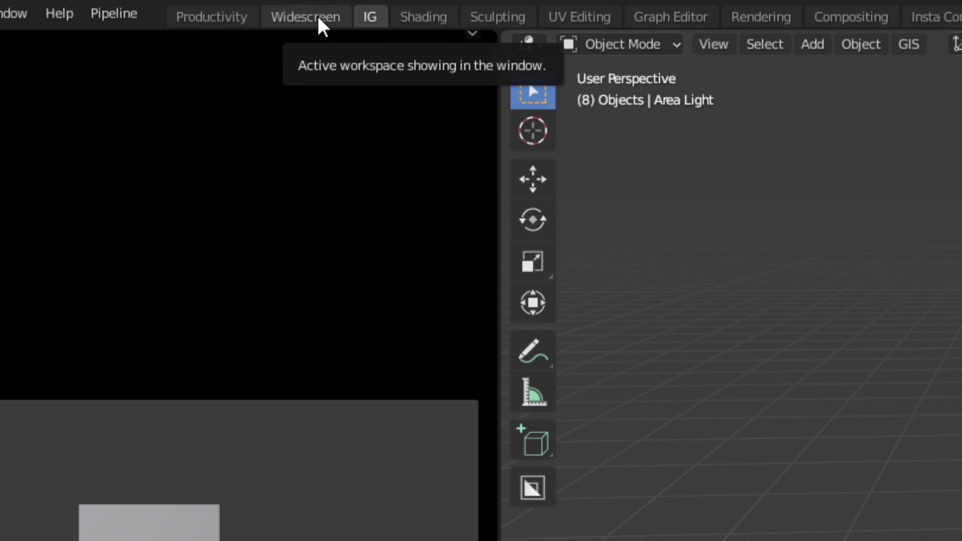
# Switch to the Widescreen workspace, starting and then cancelling a vertical camera move.
pyautogui.click(317, 17)
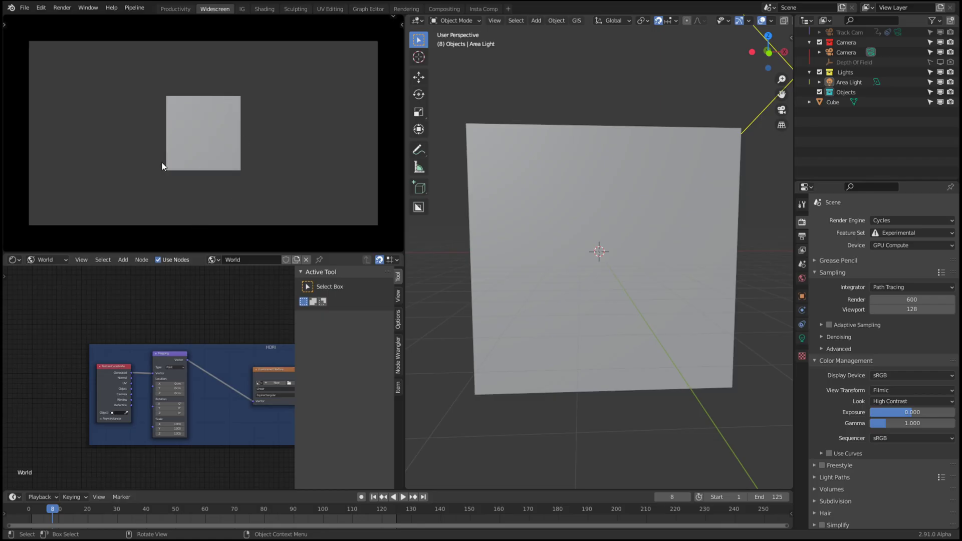
pyautogui.scroll(-10, 591, 216)
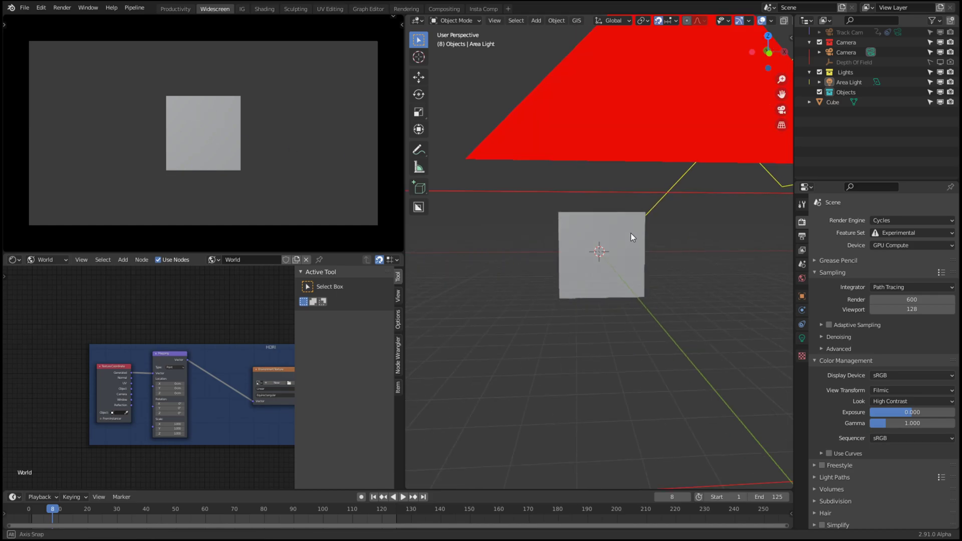
pyautogui.click(698, 247)
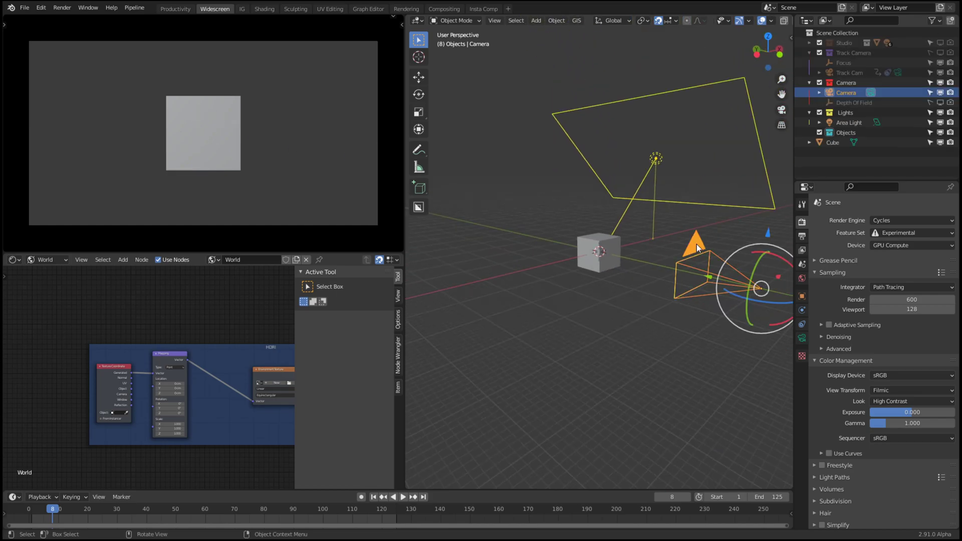
pyautogui.press('g')
pyautogui.press('z')
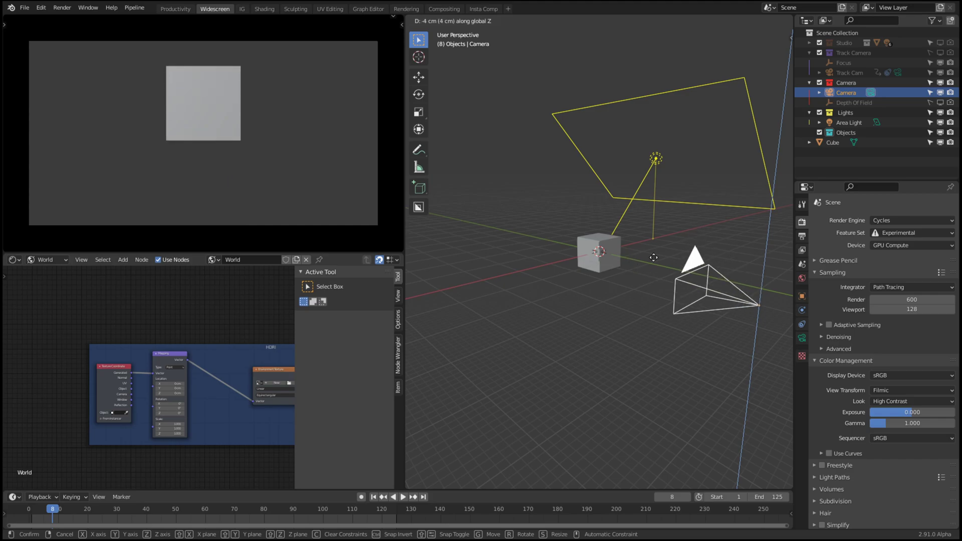
pyautogui.rightClick(673, 275)
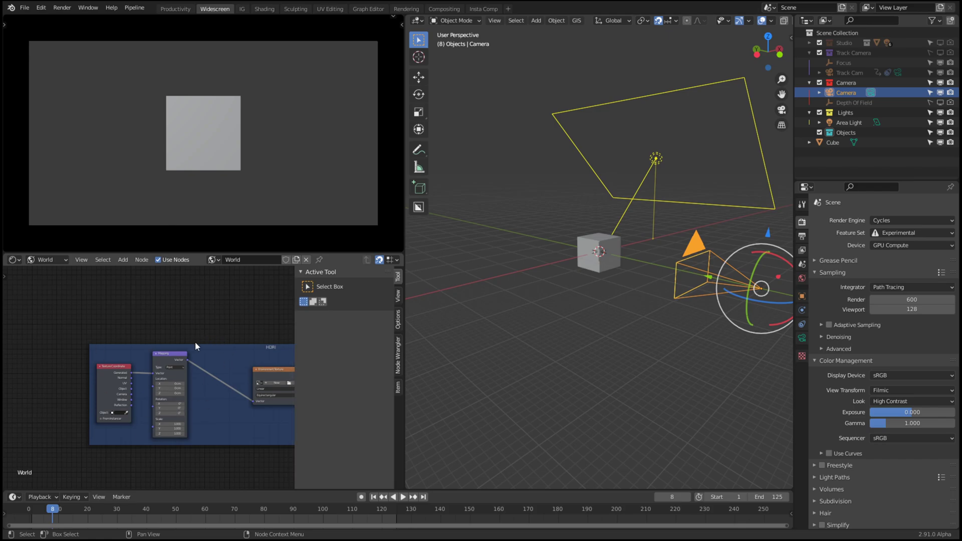
pyautogui.scroll(-2, 195, 343)
pyautogui.scroll(1, 199, 350)
pyautogui.click(47, 259)
pyautogui.click(50, 293)
pyautogui.click(47, 259)
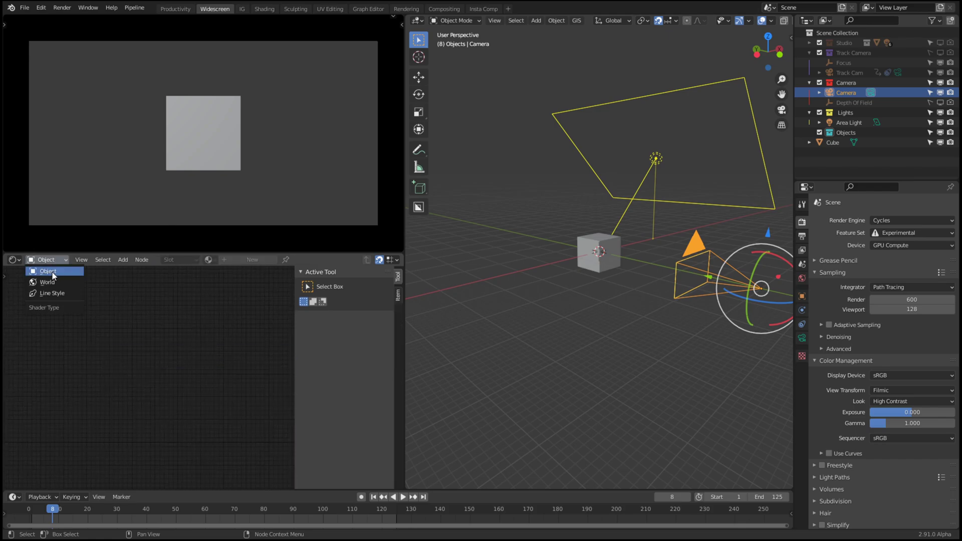
pyautogui.click(50, 273)
pyautogui.scroll(2, 68, 297)
pyautogui.scroll(3, 125, 314)
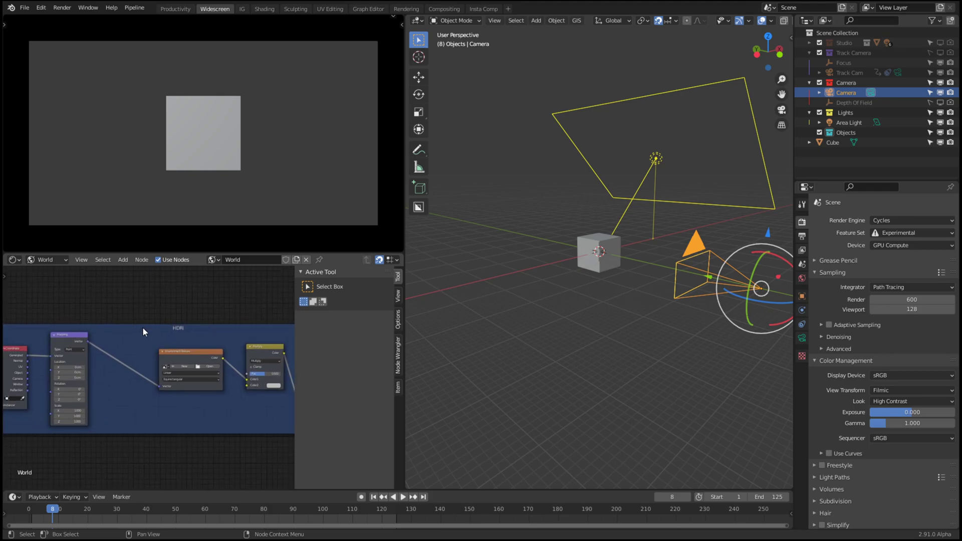
pyautogui.scroll(2, 187, 343)
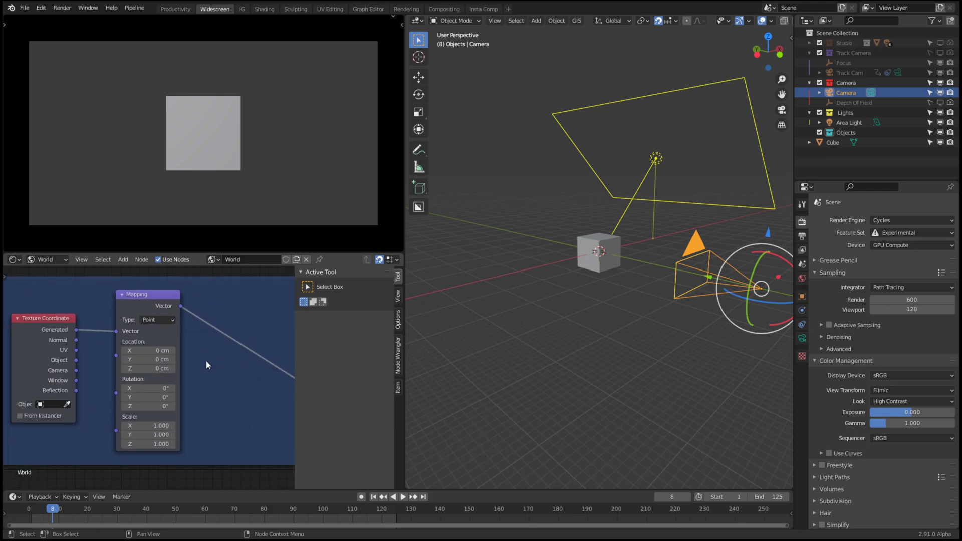
pyautogui.scroll(-2, 211, 362)
pyautogui.moveTo(211, 362); pyautogui.dragTo(279, 366, button='middle')
pyautogui.scroll(-1, 240, 369)
pyautogui.hscroll(6, 280, 365)
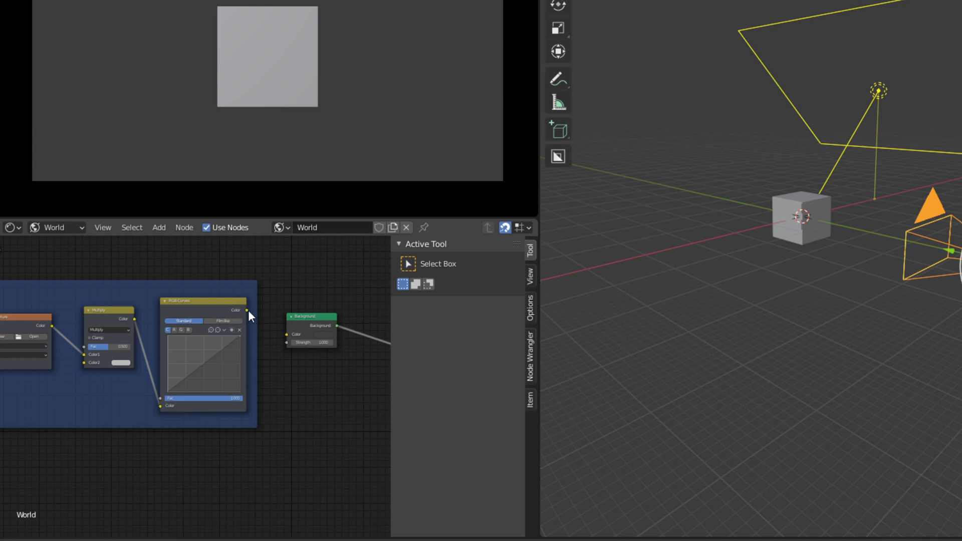
pyautogui.click(248, 314)
pyautogui.moveTo(220, 358); pyautogui.dragTo(25, 375, button='middle')
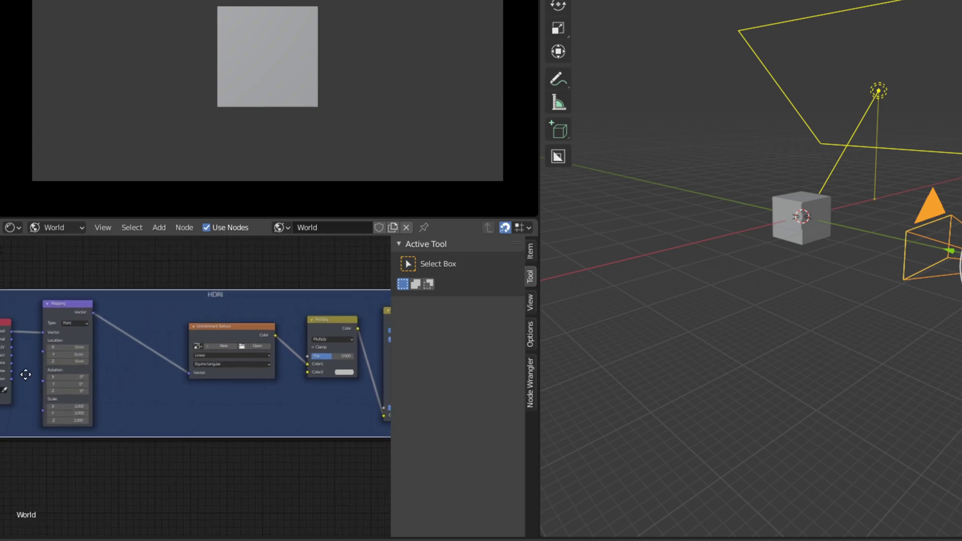
pyautogui.scroll(3, 201, 354)
pyautogui.moveTo(296, 320); pyautogui.dragTo(293, 360, button='middle')
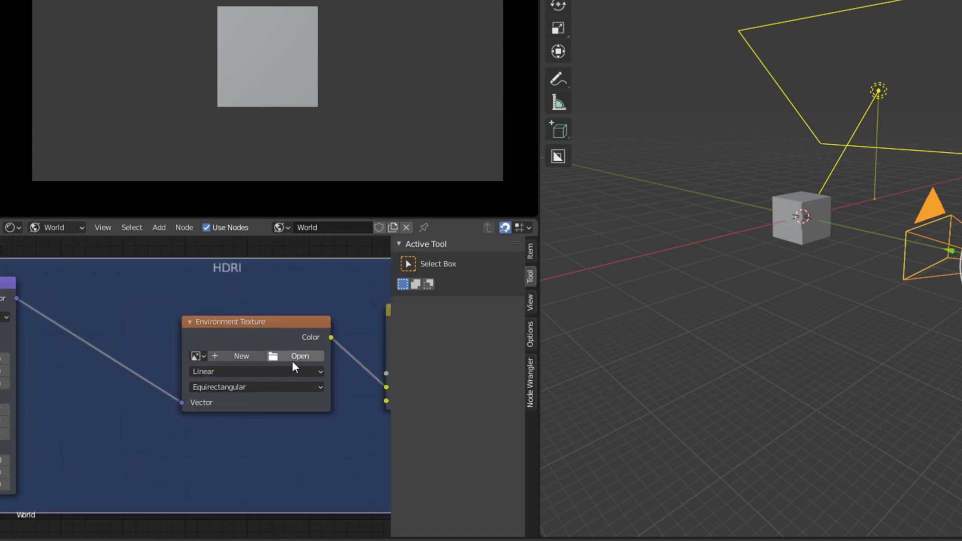
# Set the world's Multiply node Color2 to white.
pyautogui.press('Home')
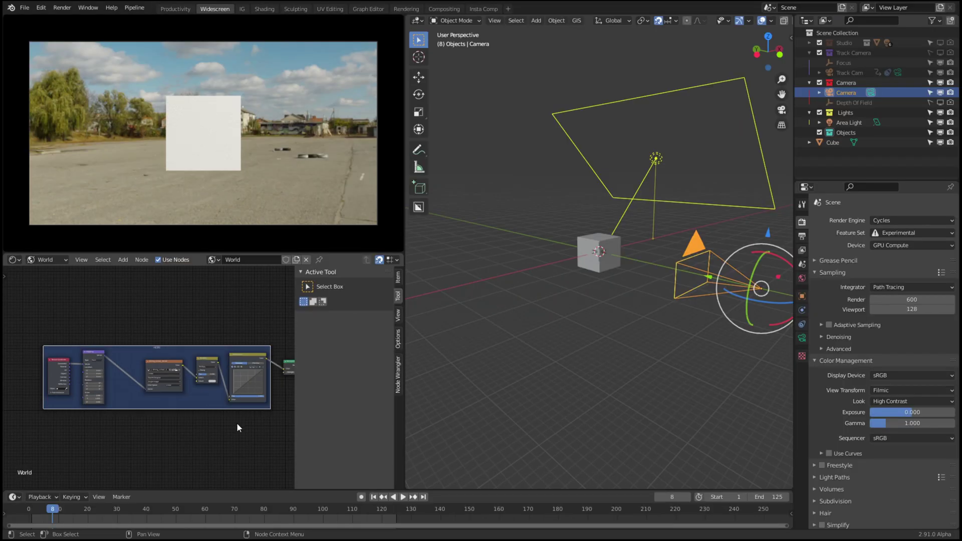
pyautogui.scroll(2, 236, 422)
pyautogui.moveTo(236, 422); pyautogui.dragTo(185, 384, button='middle')
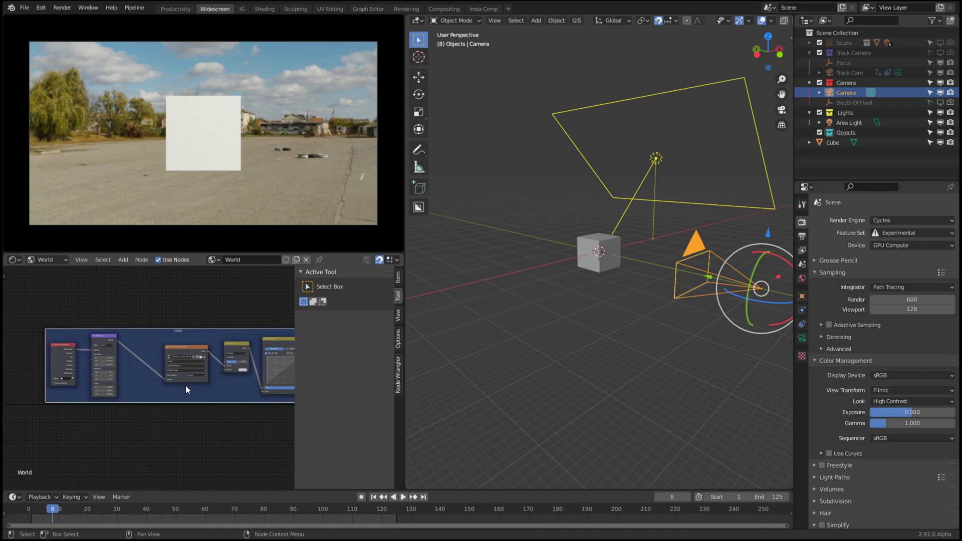
pyautogui.scroll(3, 186, 386)
pyautogui.scroll(1, 189, 389)
pyautogui.scroll(3, 243, 364)
pyautogui.moveTo(243, 365); pyautogui.dragTo(76, 387, button='middle')
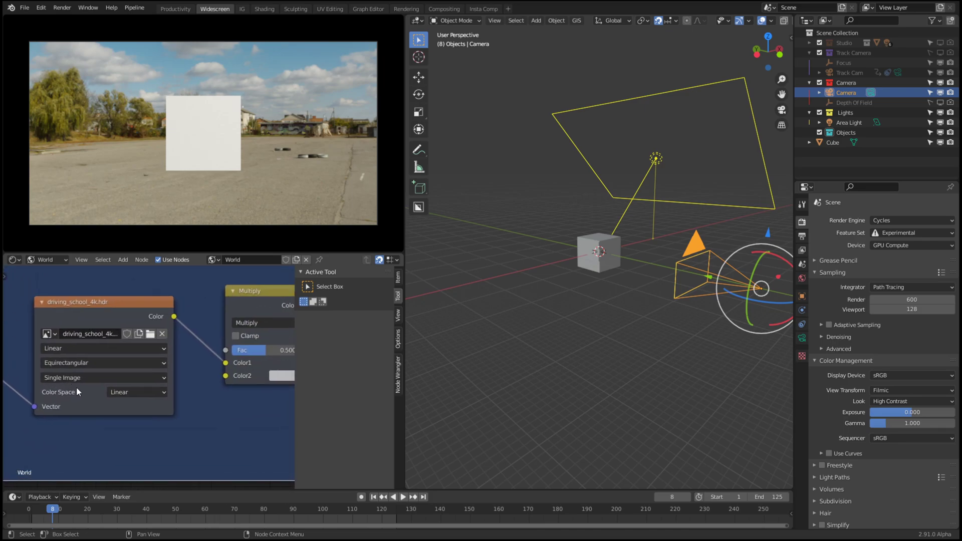
pyautogui.moveTo(157, 368); pyautogui.dragTo(122, 396, button='middle')
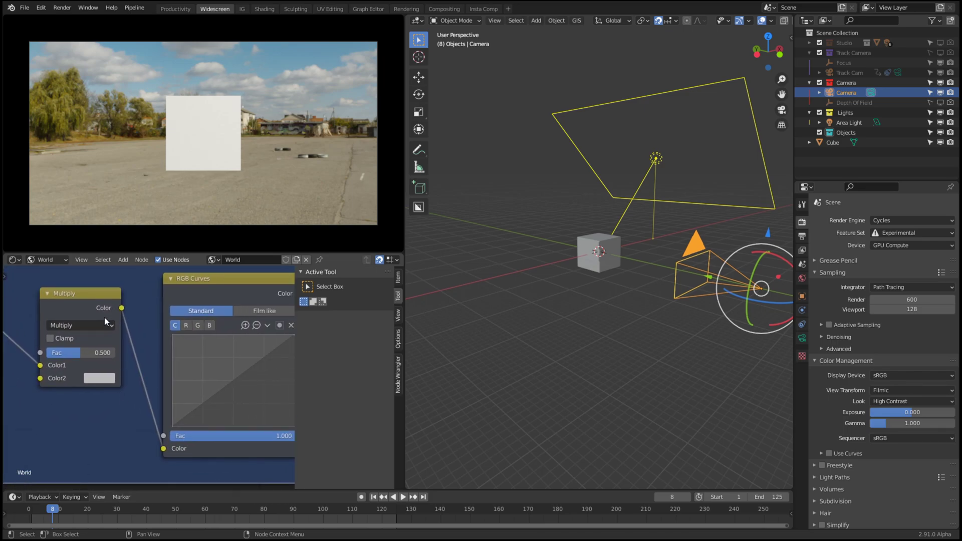
pyautogui.moveTo(217, 362); pyautogui.dragTo(130, 370, button='middle')
pyautogui.scroll(-2, 130, 371)
pyautogui.moveTo(61, 376); pyautogui.dragTo(139, 382, button='middle')
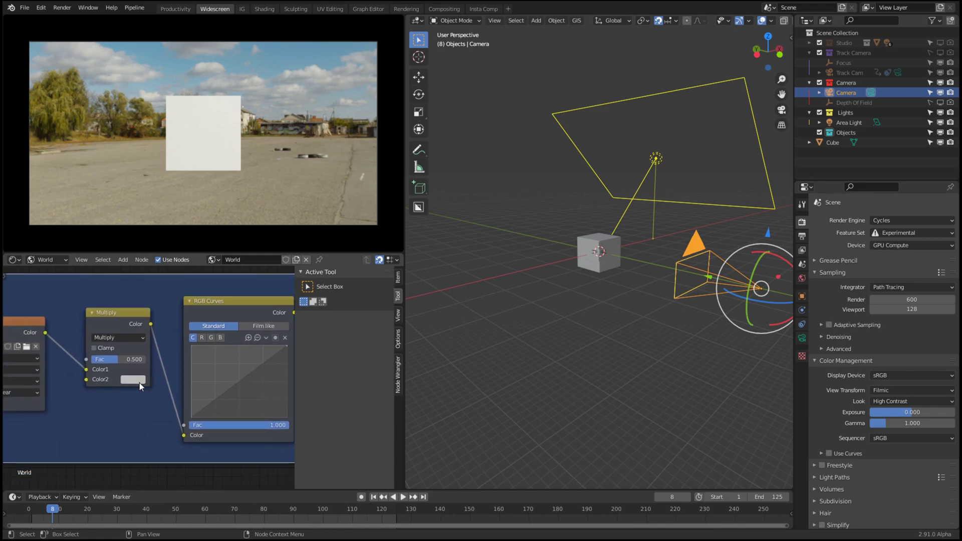
pyautogui.click(138, 380)
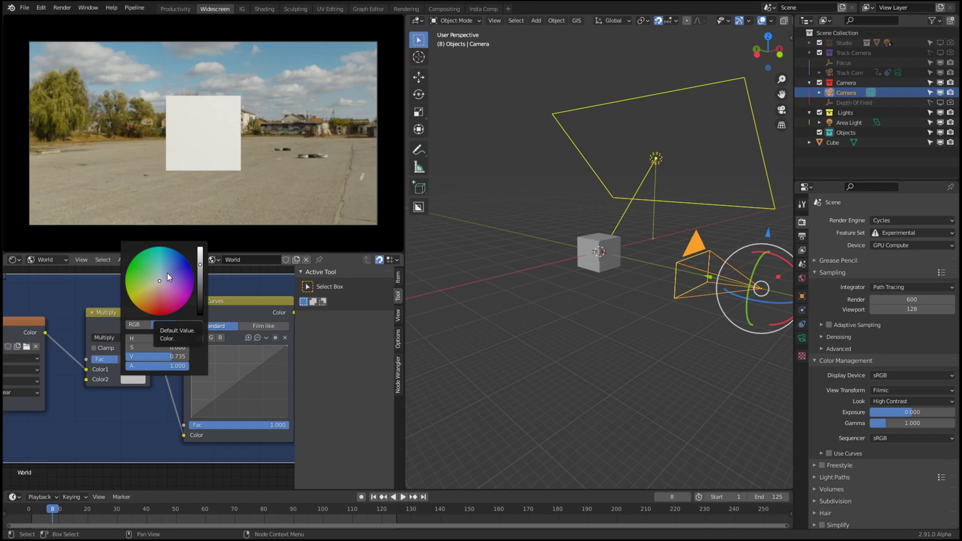
pyautogui.moveTo(168, 272); pyautogui.dragTo(199, 249)
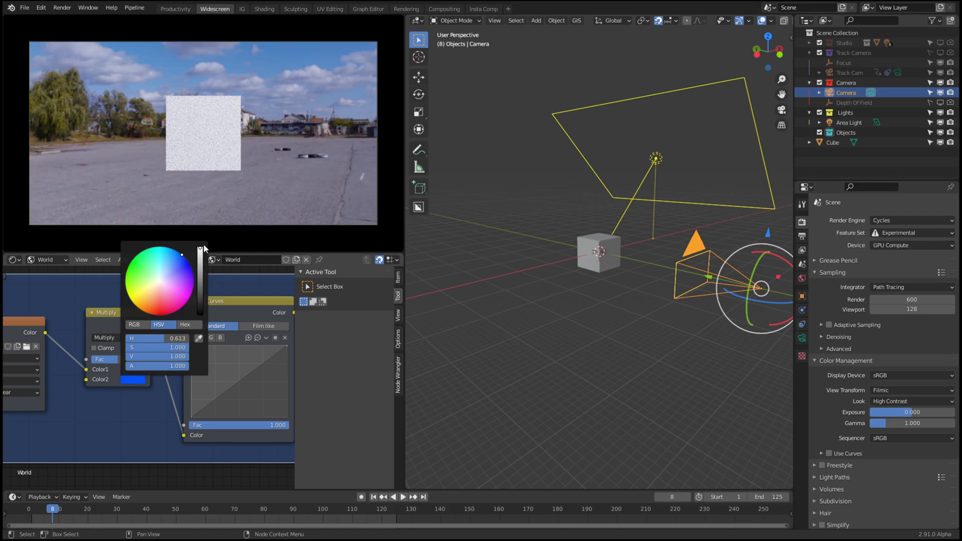
pyautogui.click(161, 278)
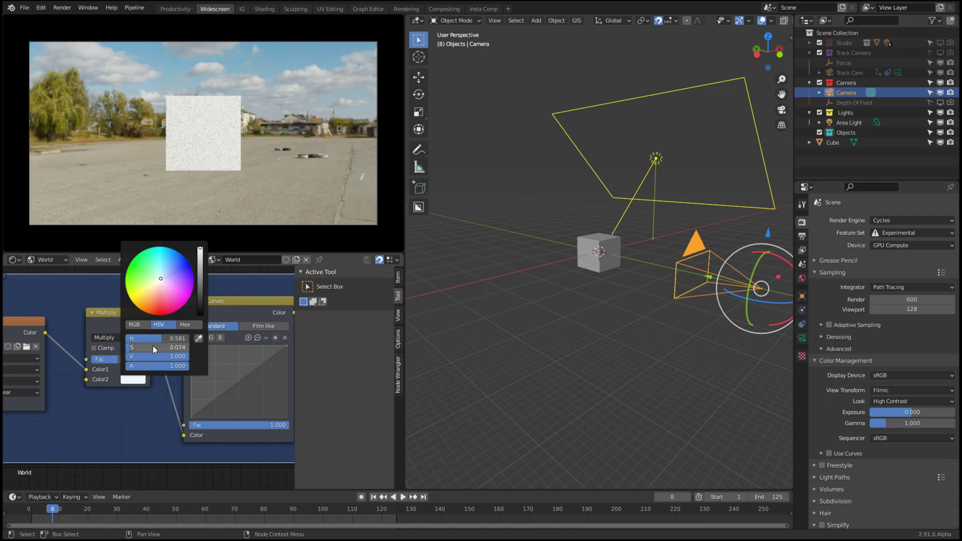
# Switch RGB Curves to Film like with an added point, and remove the HDRI image.
pyautogui.click(256, 326)
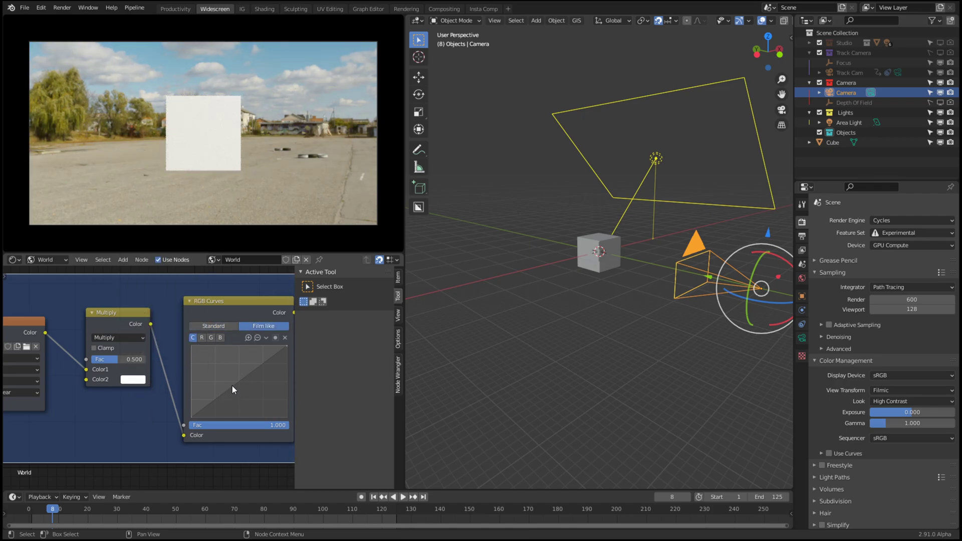
pyautogui.moveTo(232, 385); pyautogui.dragTo(251, 365)
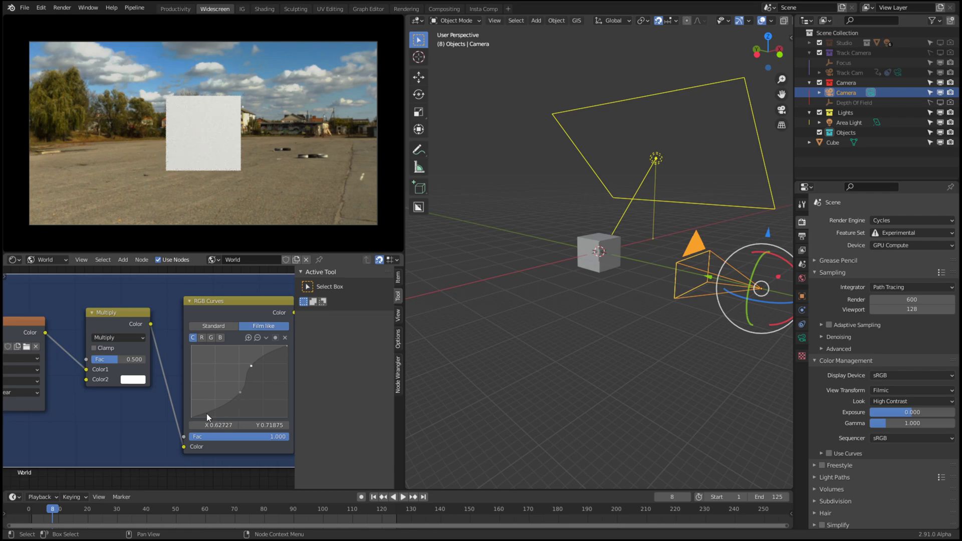
pyautogui.moveTo(206, 414); pyautogui.dragTo(316, 398, button='middle')
pyautogui.click(145, 330)
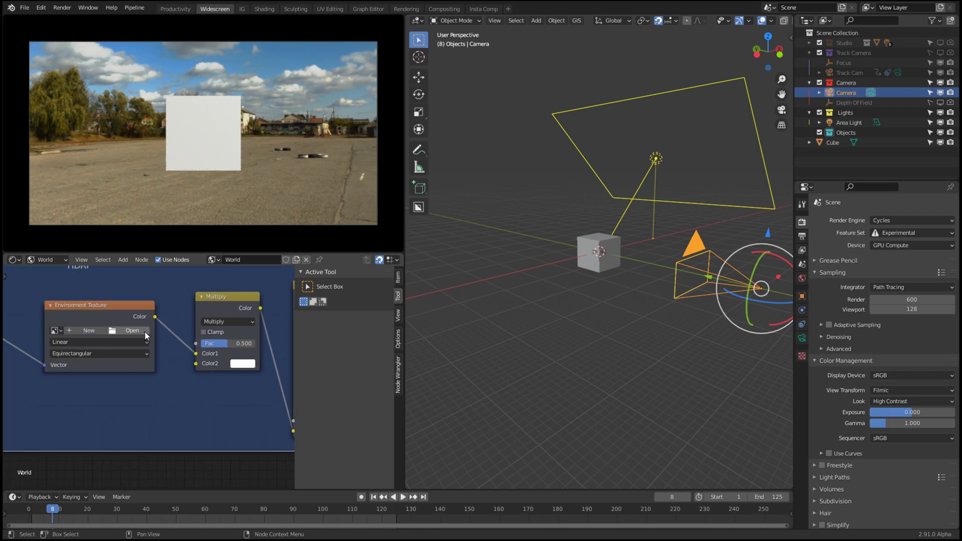
pyautogui.moveTo(150, 350); pyautogui.dragTo(109, 336, button='middle')
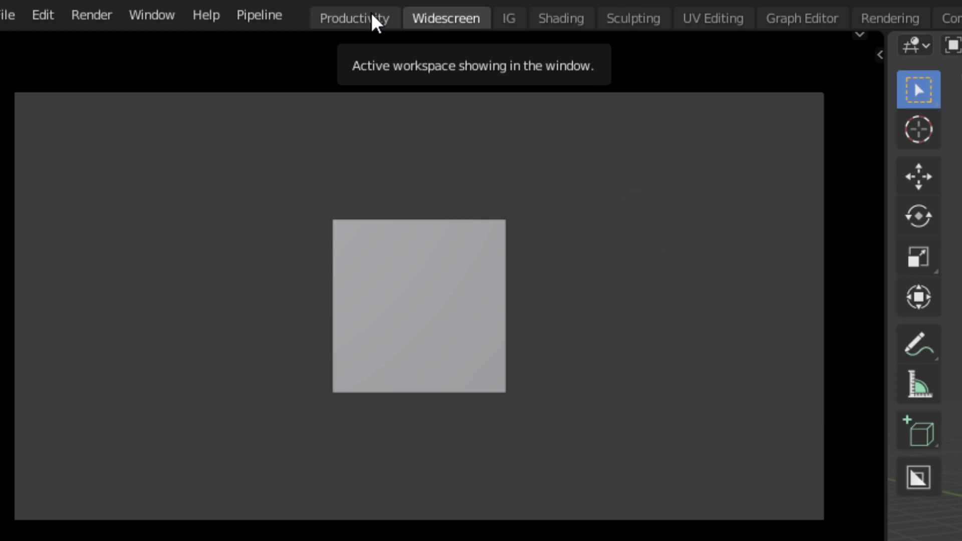
# Switch to the Productivity workspace and raise the camera slightly along Z.
pyautogui.click(371, 16)
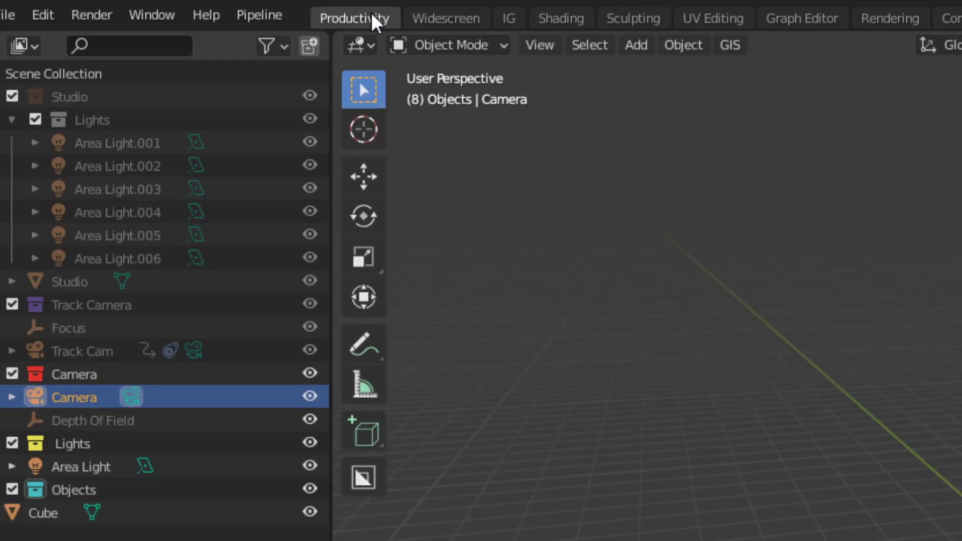
pyautogui.moveTo(670, 252); pyautogui.dragTo(636, 265, button='middle')
pyautogui.scroll(2, 532, 231)
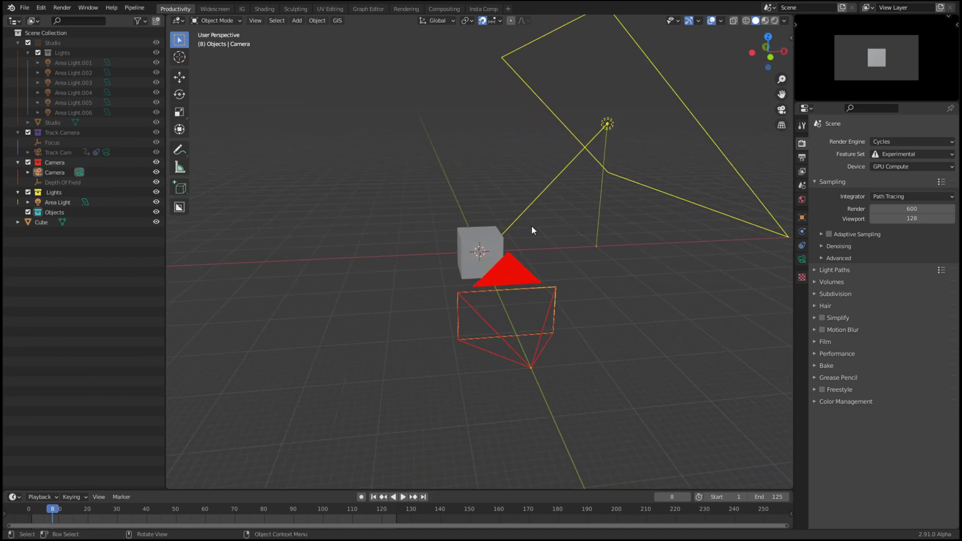
pyautogui.scroll(3, 848, 48)
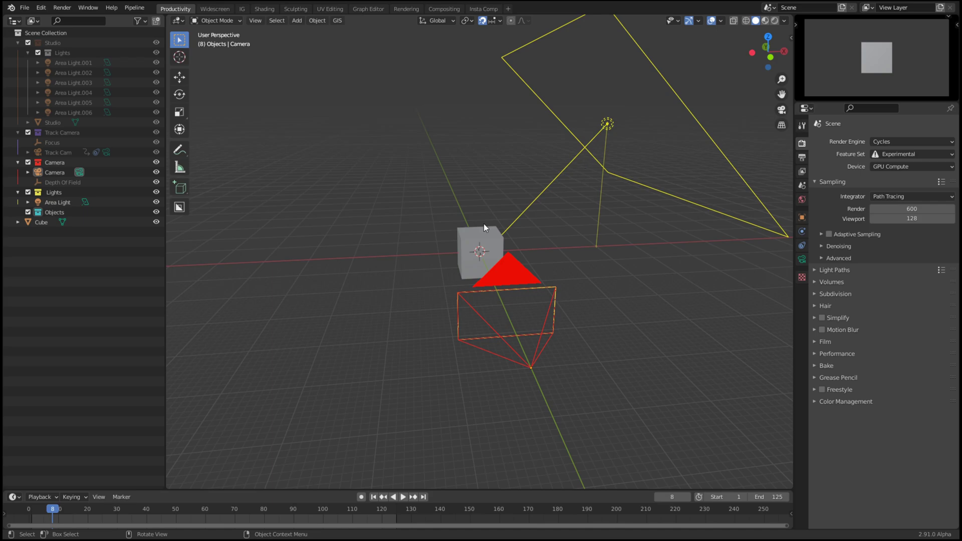
pyautogui.click(519, 273)
pyautogui.press('g')
pyautogui.press('z')
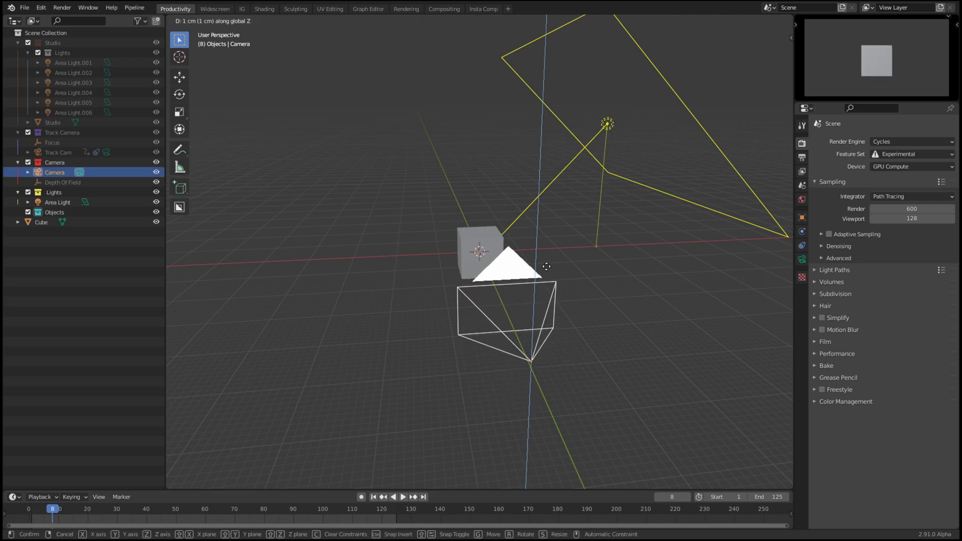
pyautogui.click(551, 273)
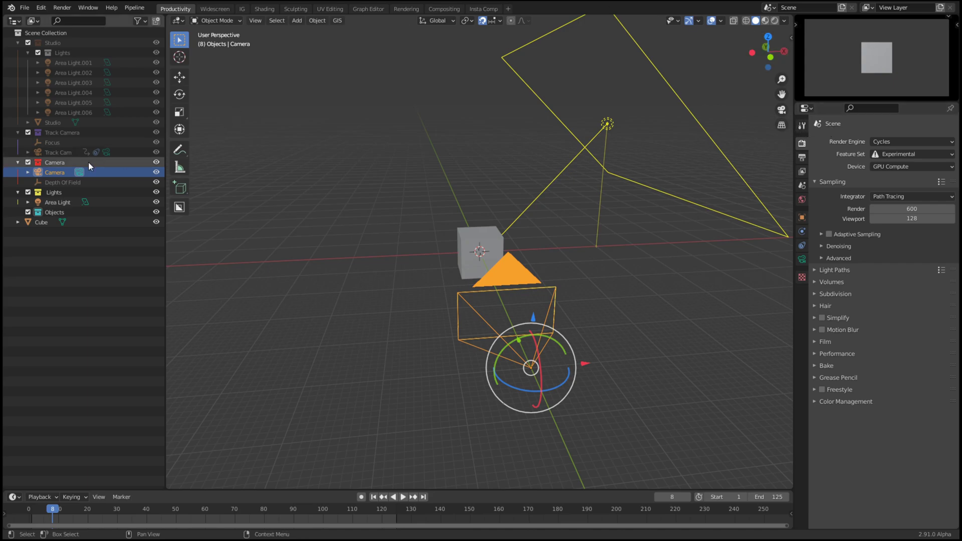
# Orbit around the rock hand, return to camera view, and dismiss the workspace options.
pyautogui.moveTo(506, 288); pyautogui.dragTo(444, 281, button='middle')
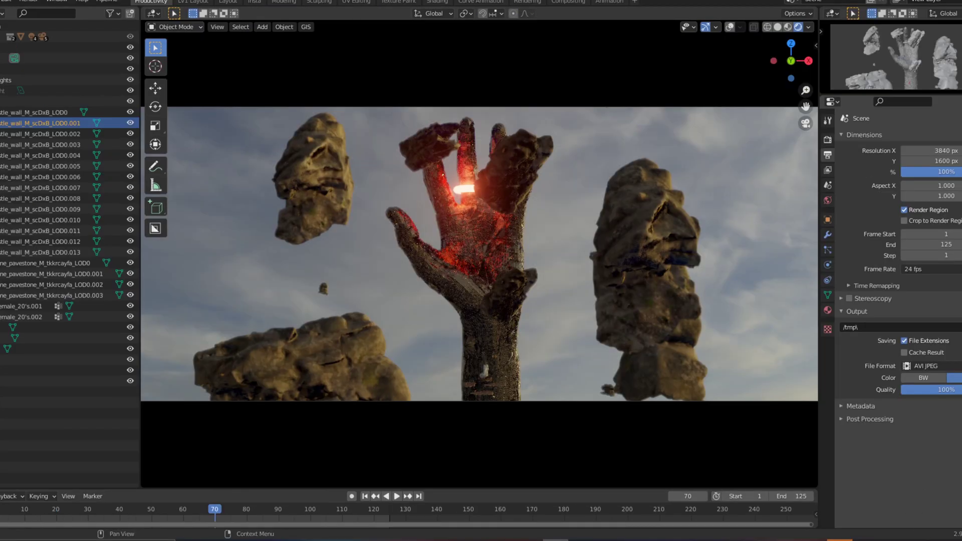
pyautogui.moveTo(467, 290); pyautogui.dragTo(502, 288, button='middle')
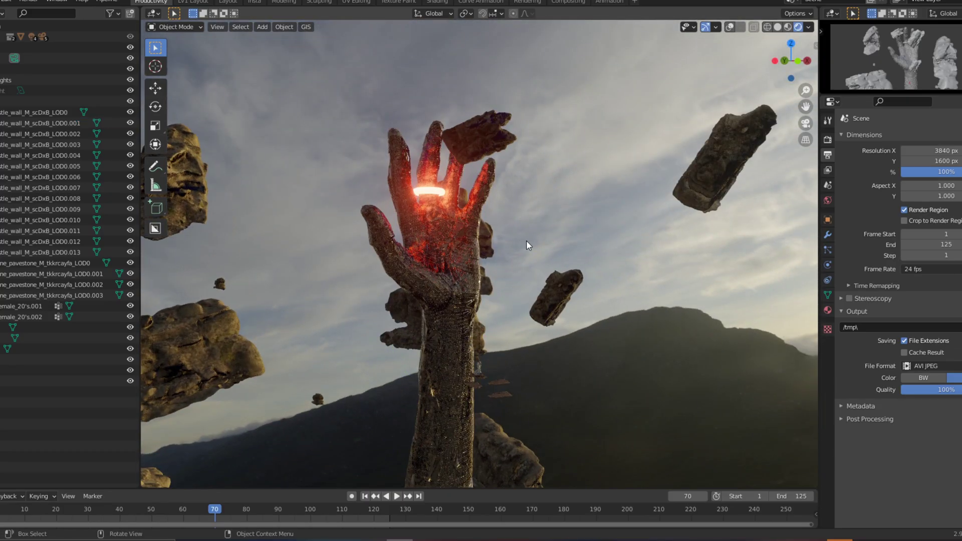
pyautogui.moveTo(526, 241); pyautogui.dragTo(421, 229, button='middle')
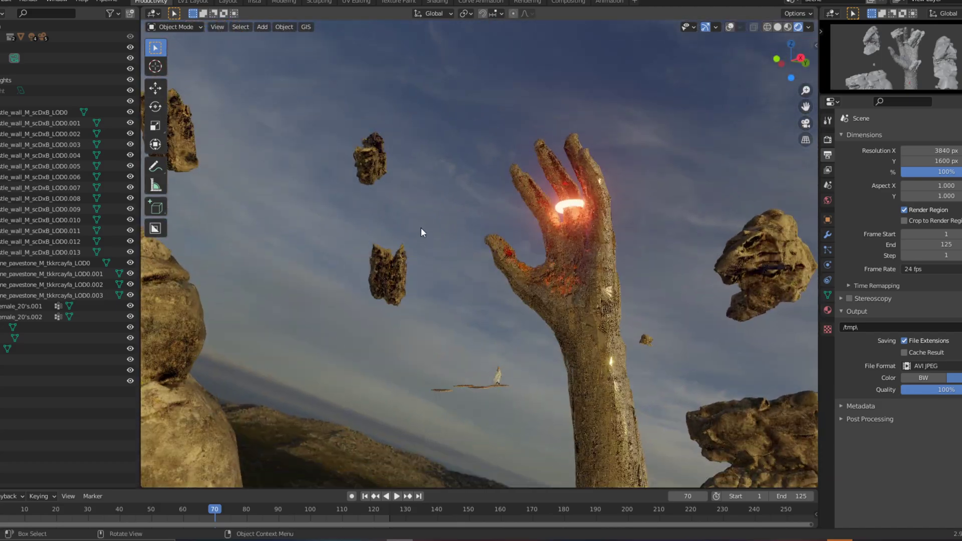
pyautogui.press('KP_0')
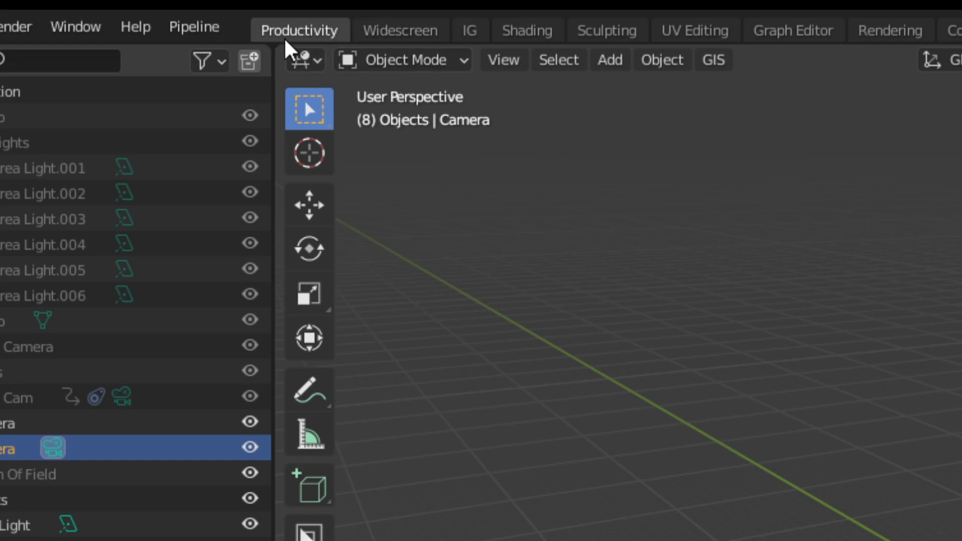
pyautogui.rightClick(295, 36)
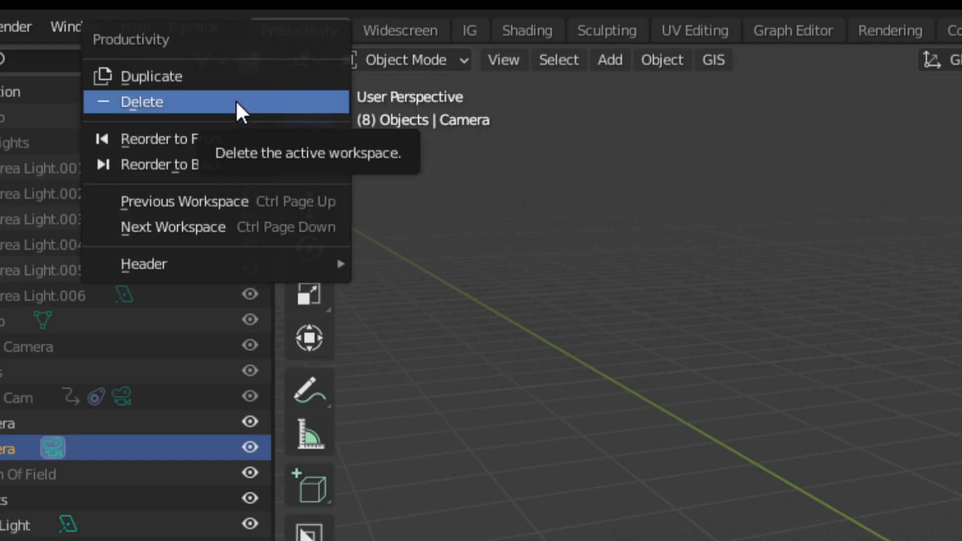
pyautogui.click(772, 307)
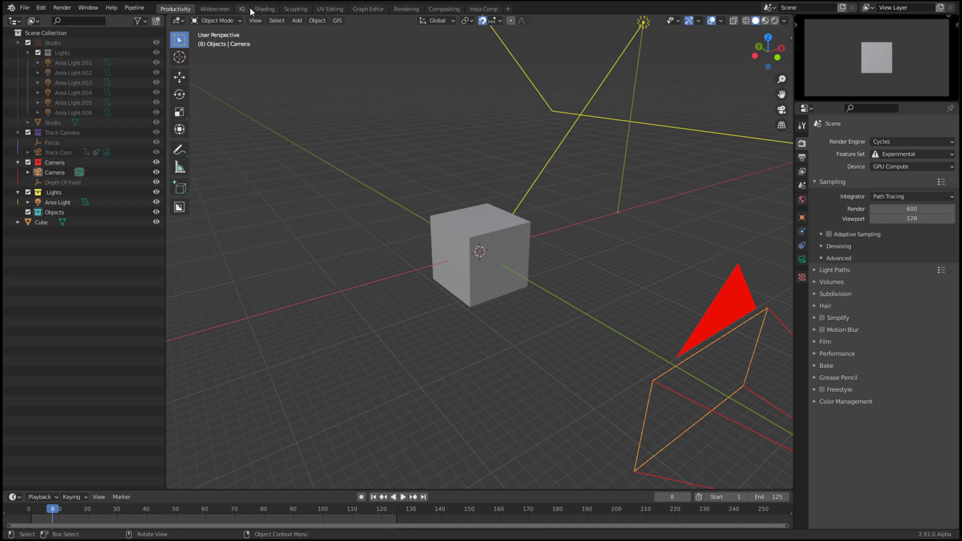
# In the Shading workspace, apply the 1080 × 1350 resolution preset.
pyautogui.click(264, 9)
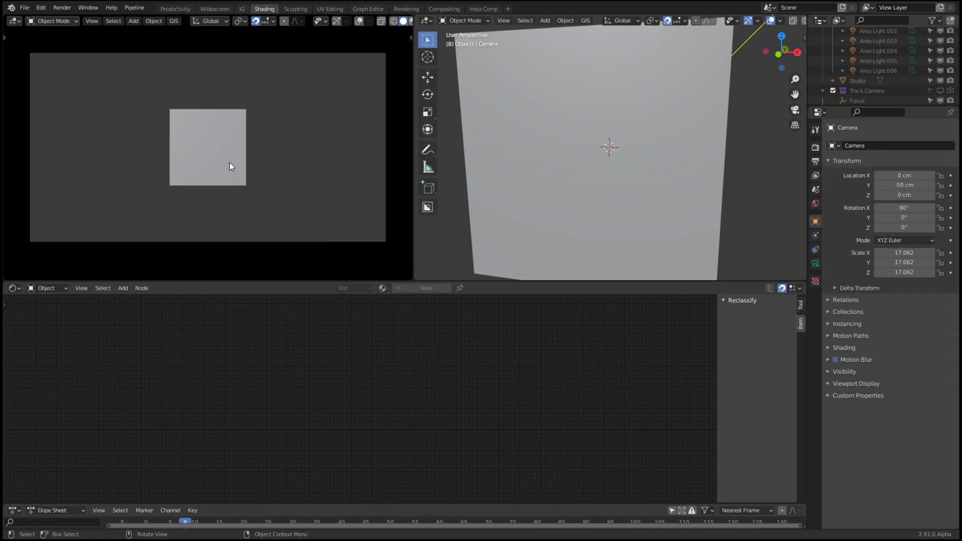
pyautogui.click(537, 148)
pyautogui.scroll(-3, 536, 149)
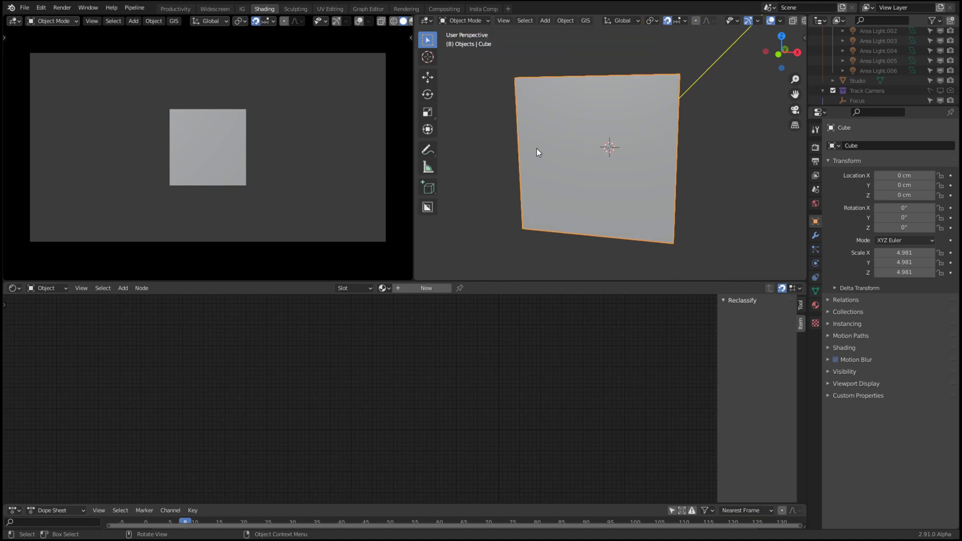
pyautogui.click(815, 146)
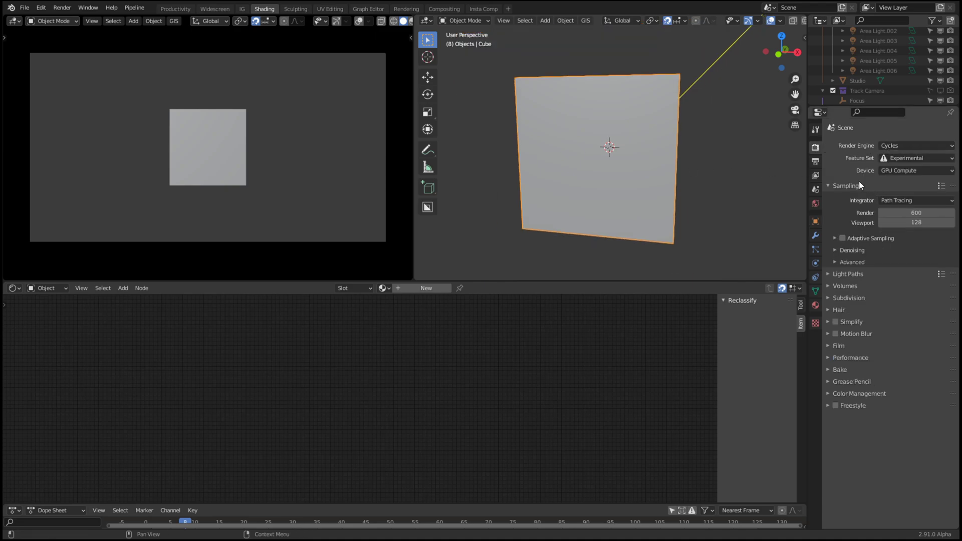
pyautogui.click(816, 162)
pyautogui.click(941, 143)
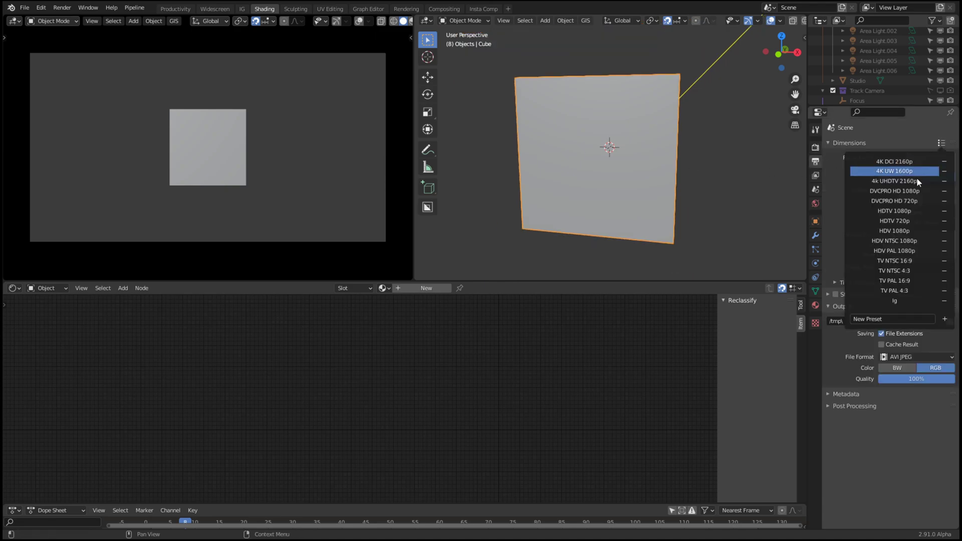
pyautogui.click(899, 301)
pyautogui.scroll(-3, 559, 122)
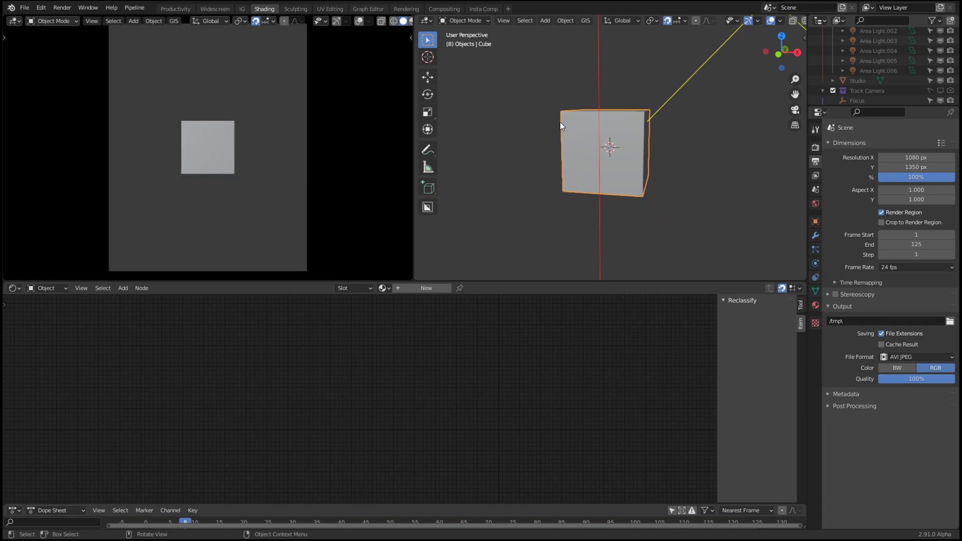
pyautogui.scroll(1, 612, 98)
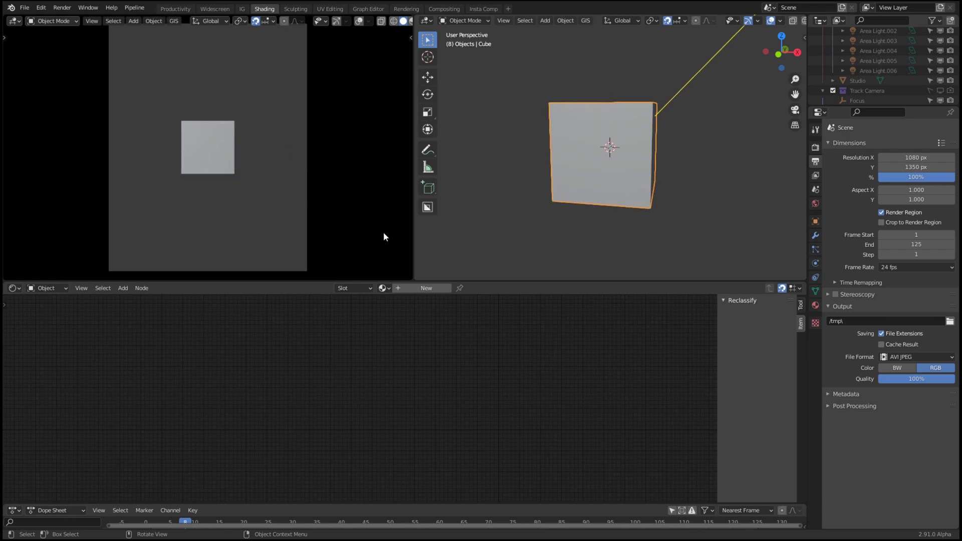
# Show the World node tree with the HDRI frame in the shader editor.
pyautogui.click(47, 288)
pyautogui.click(41, 309)
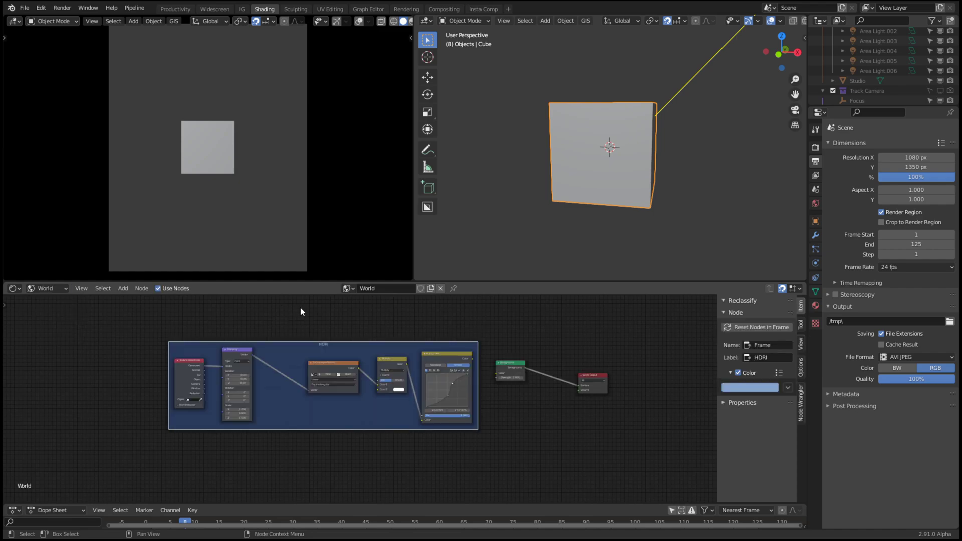
pyautogui.scroll(1, 290, 376)
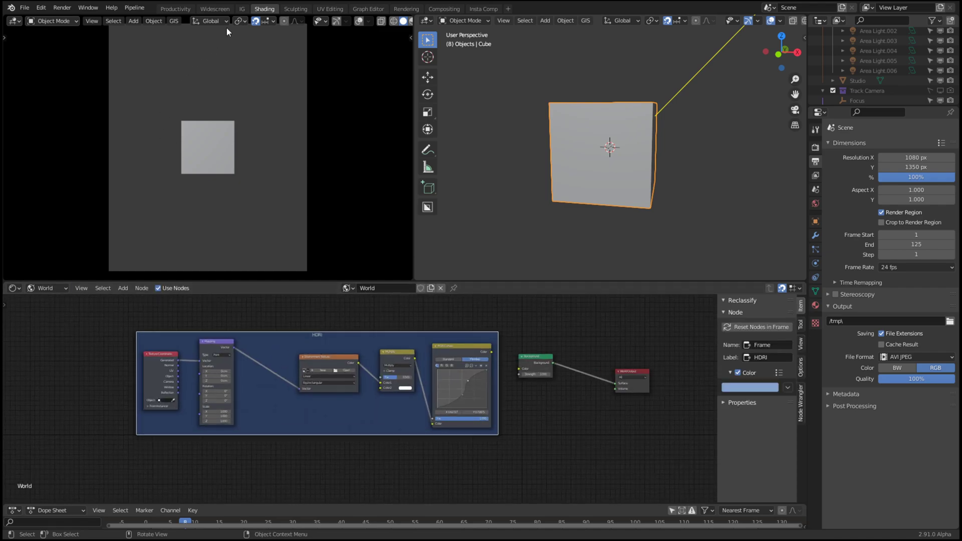
pyautogui.click(215, 9)
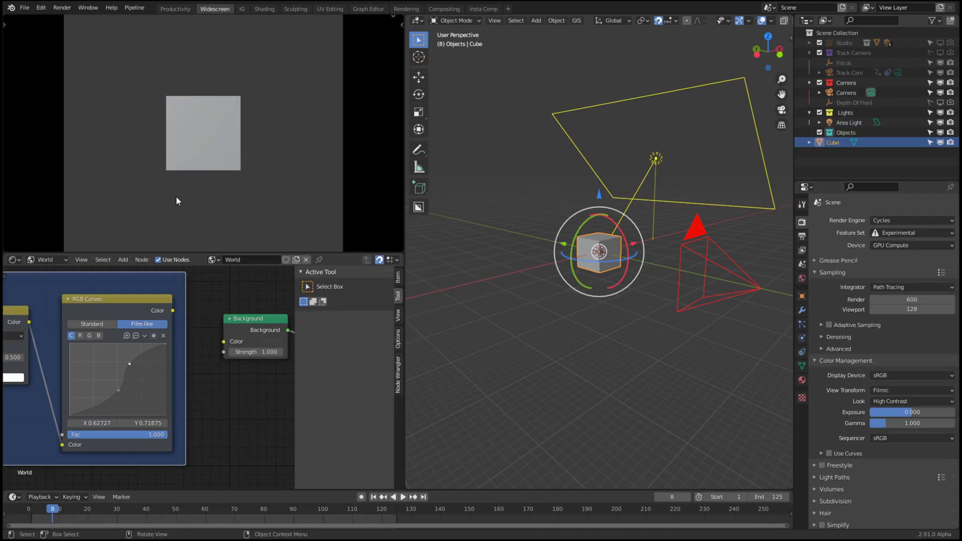
pyautogui.scroll(-3, 95, 326)
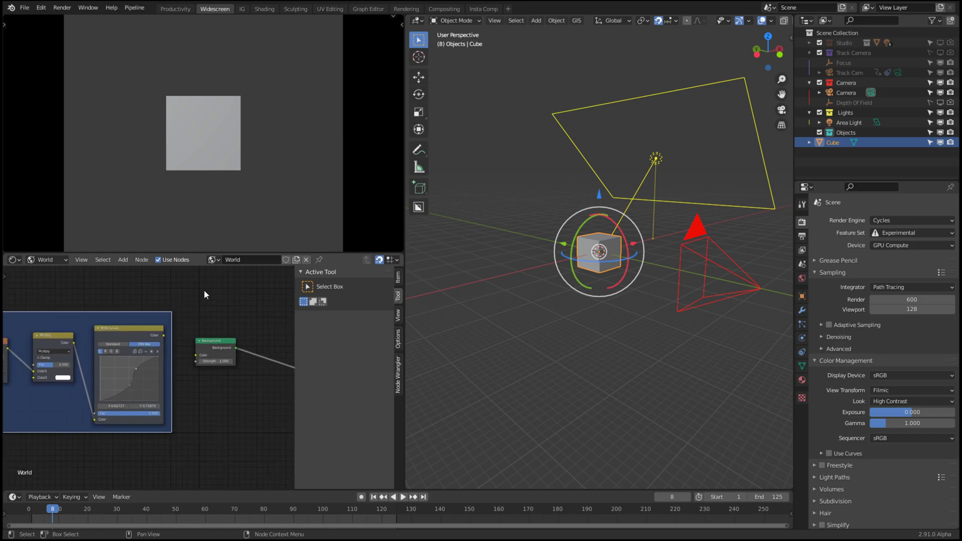
pyautogui.click(265, 9)
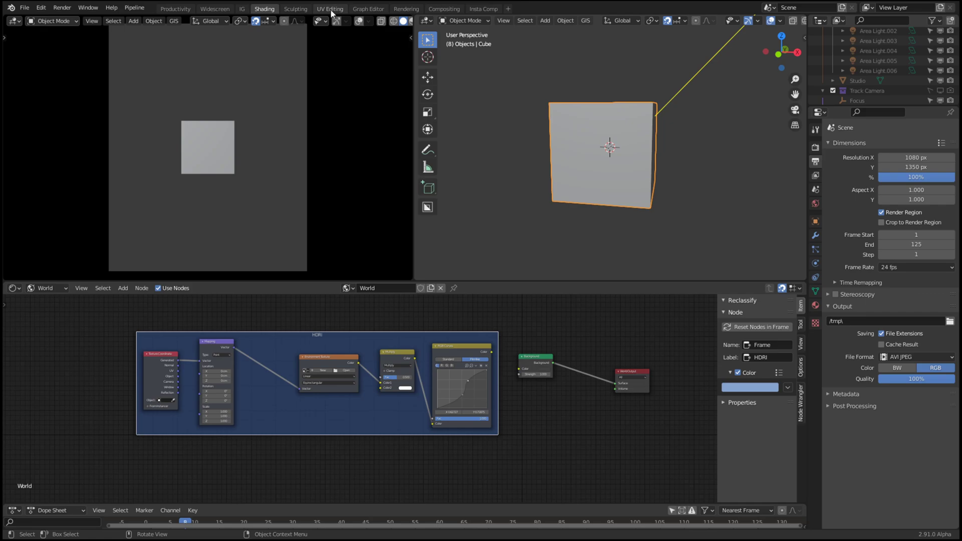
# Delete the Sculpting and UV Editing workspaces.
pyautogui.rightClick(294, 9)
pyautogui.click(276, 35)
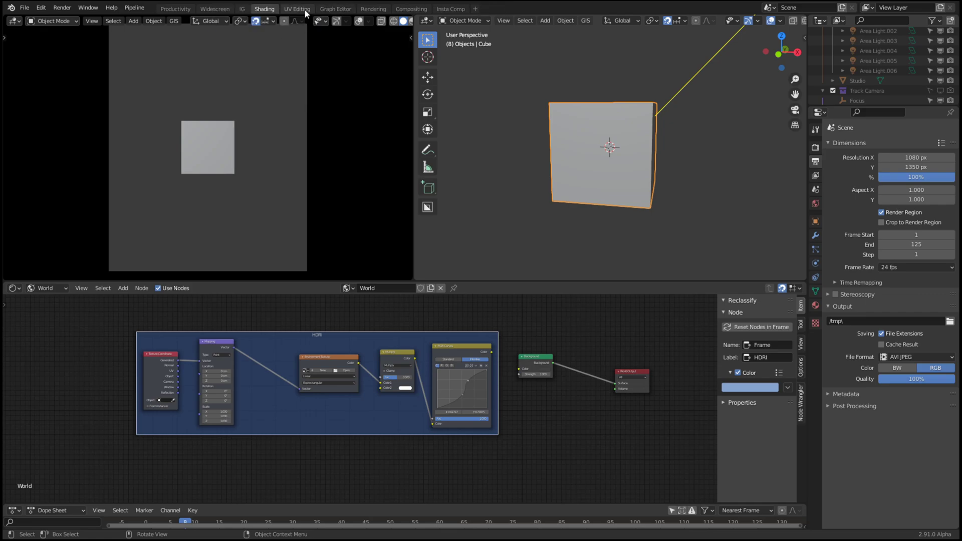
pyautogui.rightClick(301, 9)
pyautogui.click(280, 37)
# In the Graph Editor workspace, set the current frame back to 0.
pyautogui.click(302, 9)
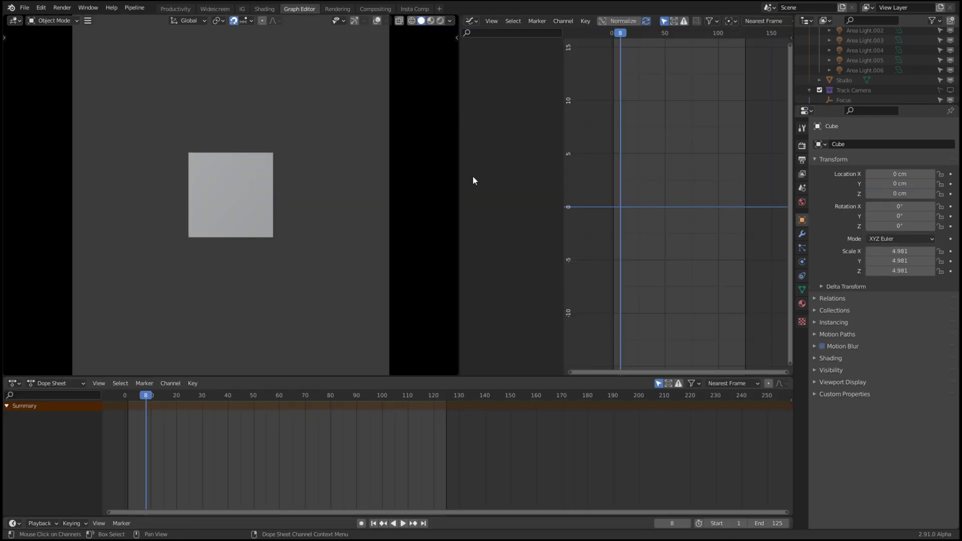
pyautogui.scroll(-5, 603, 202)
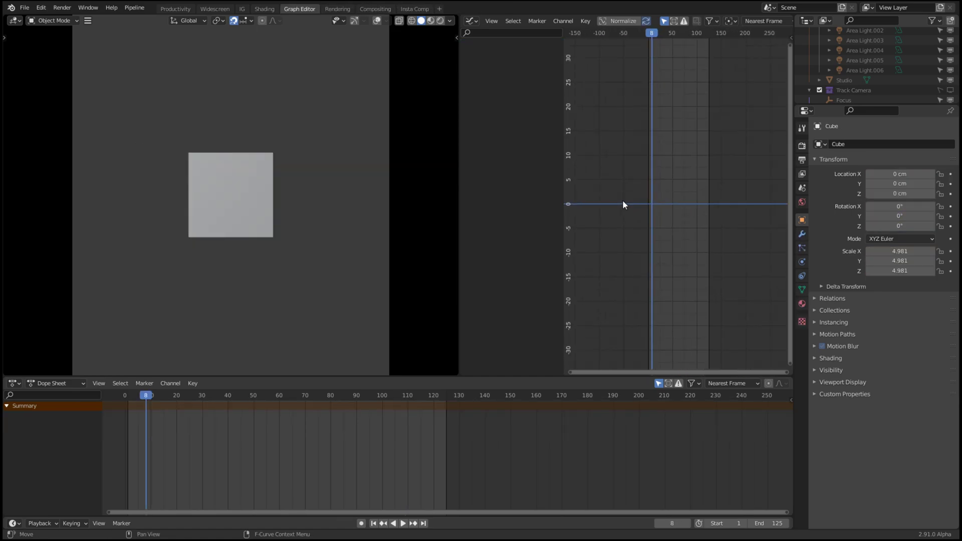
pyautogui.moveTo(148, 399); pyautogui.dragTo(125, 399)
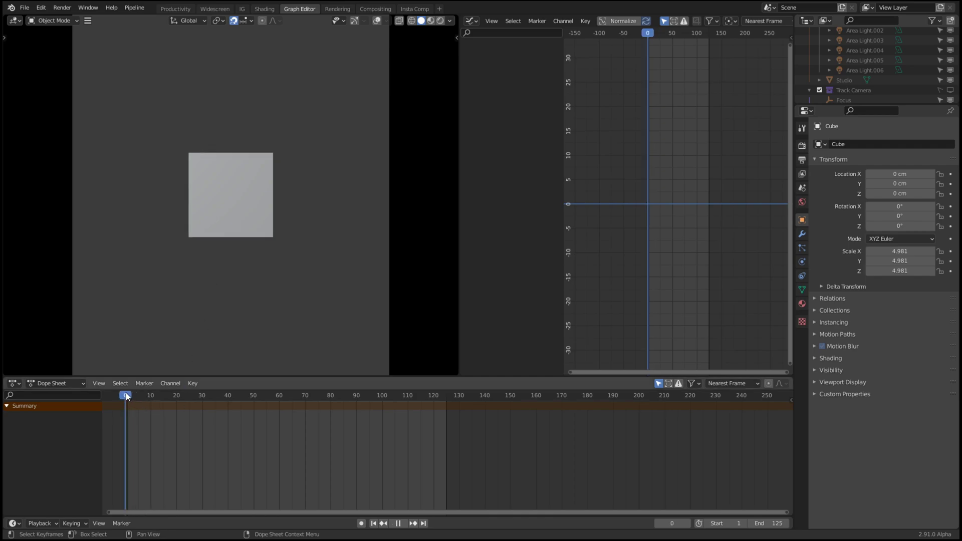
pyautogui.press('Home')
pyautogui.scroll(-1, 581, 264)
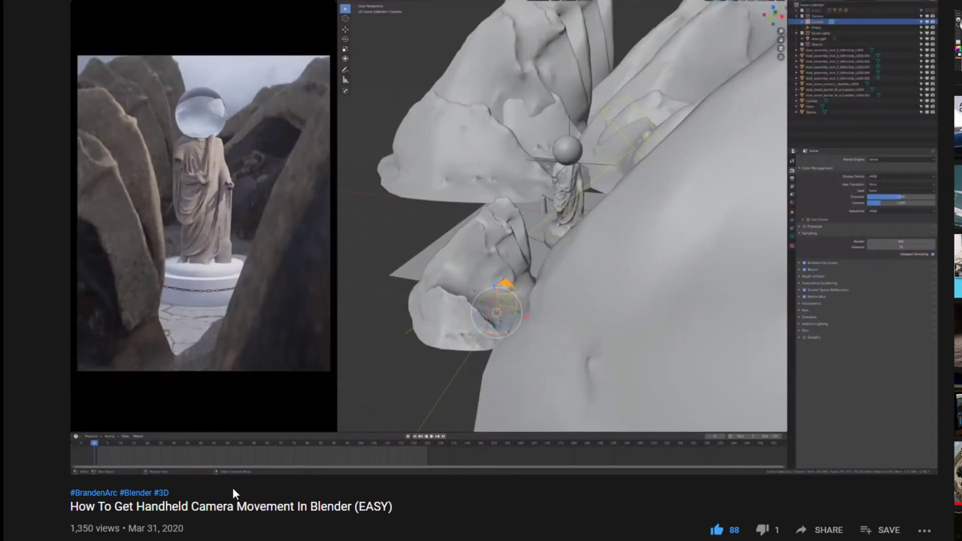
pyautogui.click(643, 449)
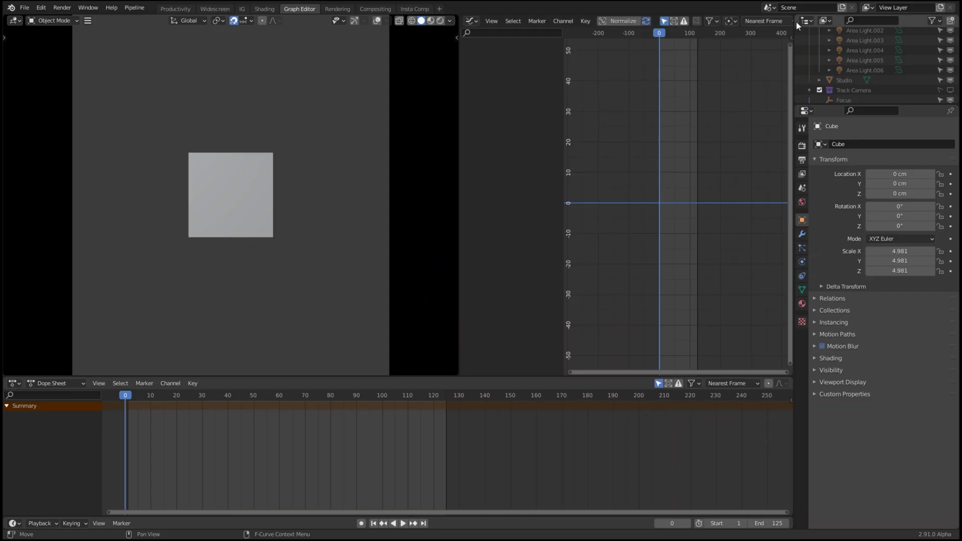
pyautogui.scroll(-2, 333, 188)
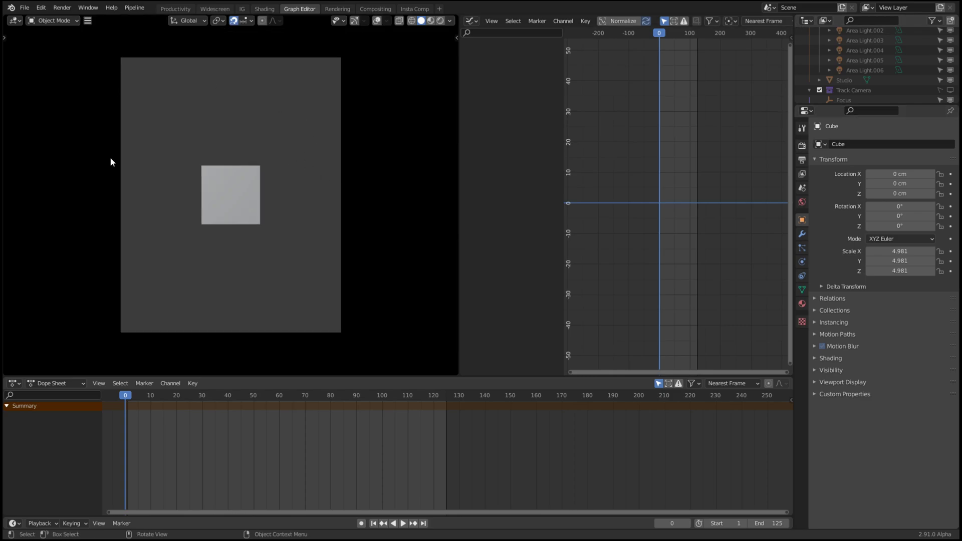
# Apply the 4K DCI 2160p resolution preset (4096 × 2160) in Output Properties.
pyautogui.click(802, 160)
pyautogui.click(801, 145)
pyautogui.click(801, 160)
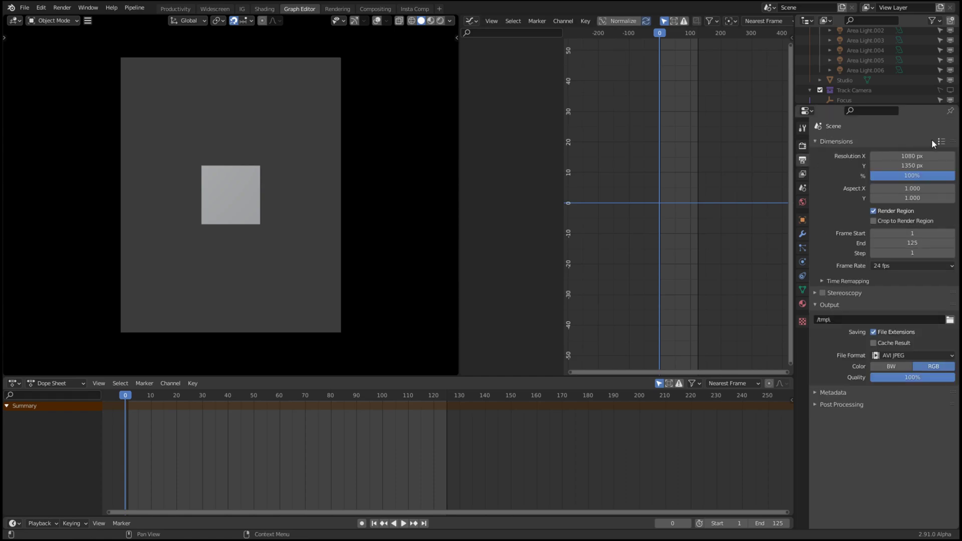
pyautogui.click(940, 143)
pyautogui.click(918, 175)
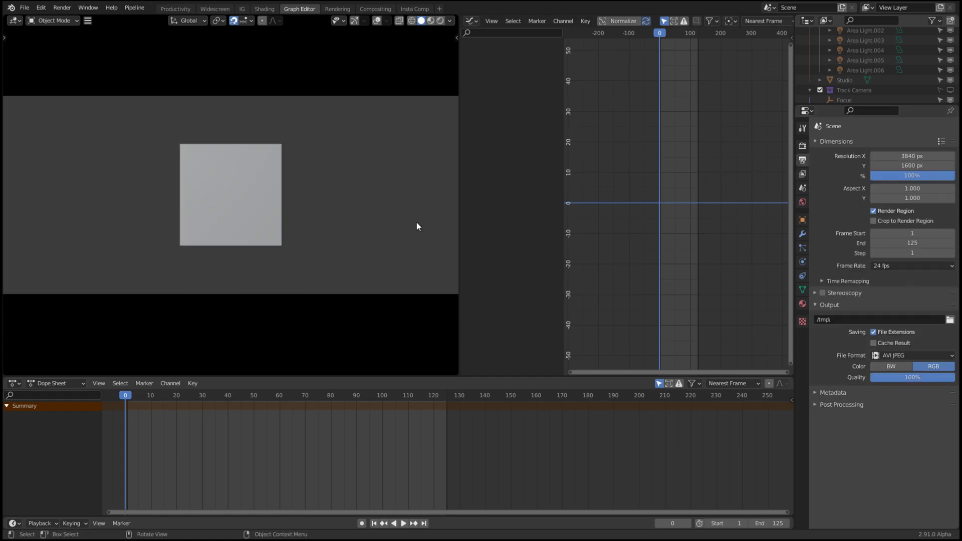
pyautogui.click(940, 141)
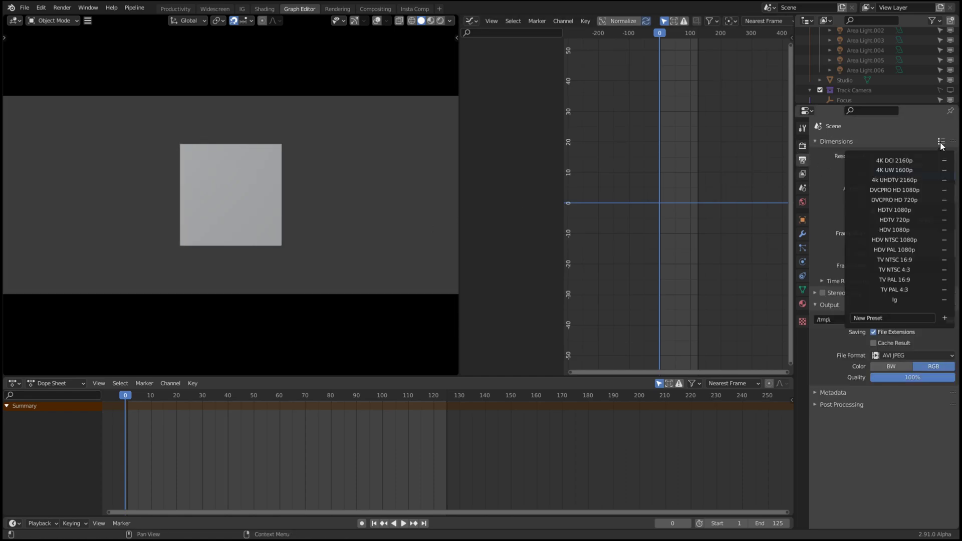
pyautogui.click(908, 161)
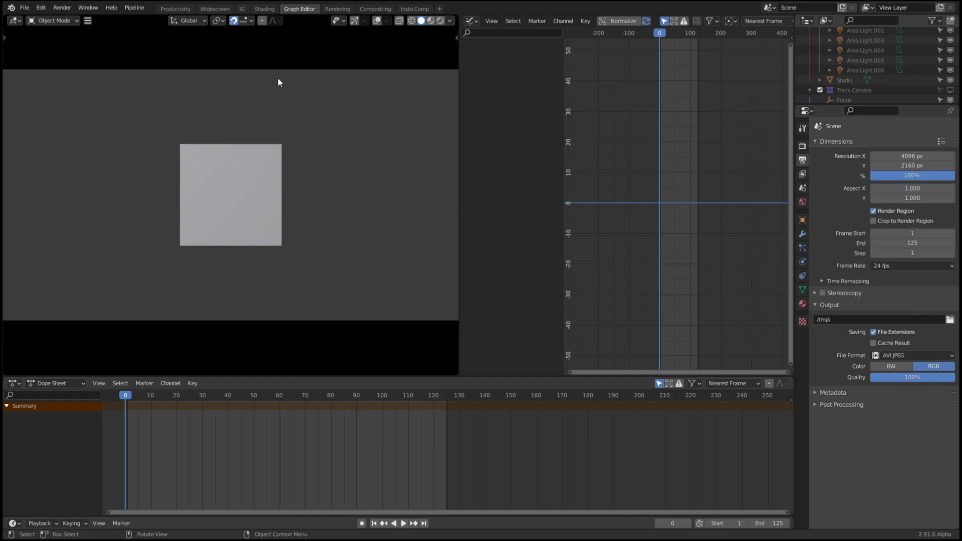
pyautogui.click(333, 9)
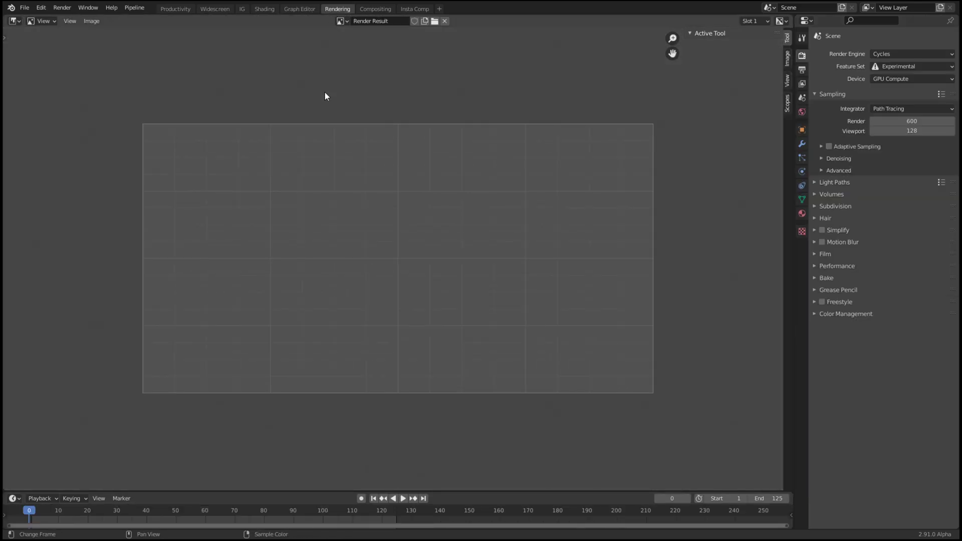
# Switch to the Compositing workspace and zoom around its node tree.
pyautogui.scroll(1, 325, 92)
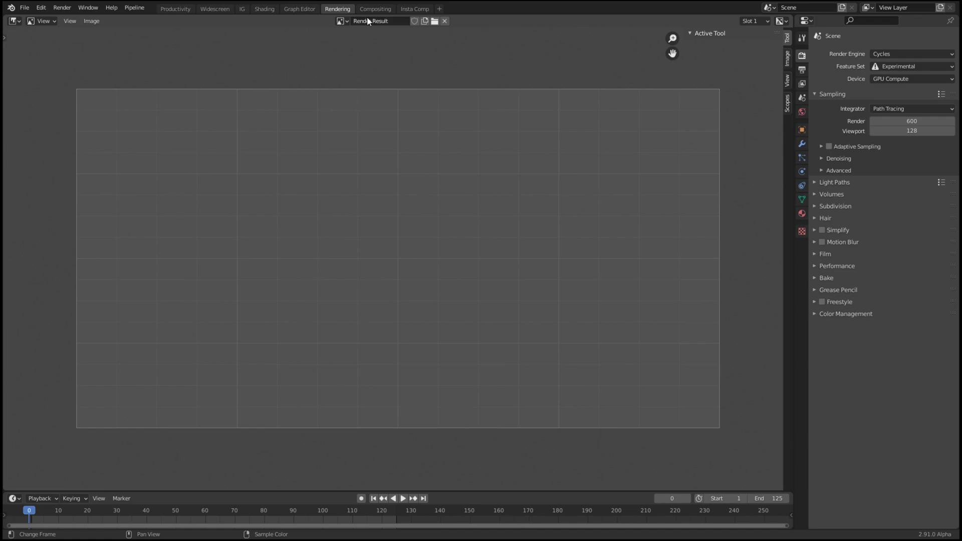
pyautogui.click(374, 9)
pyautogui.scroll(-3, 307, 121)
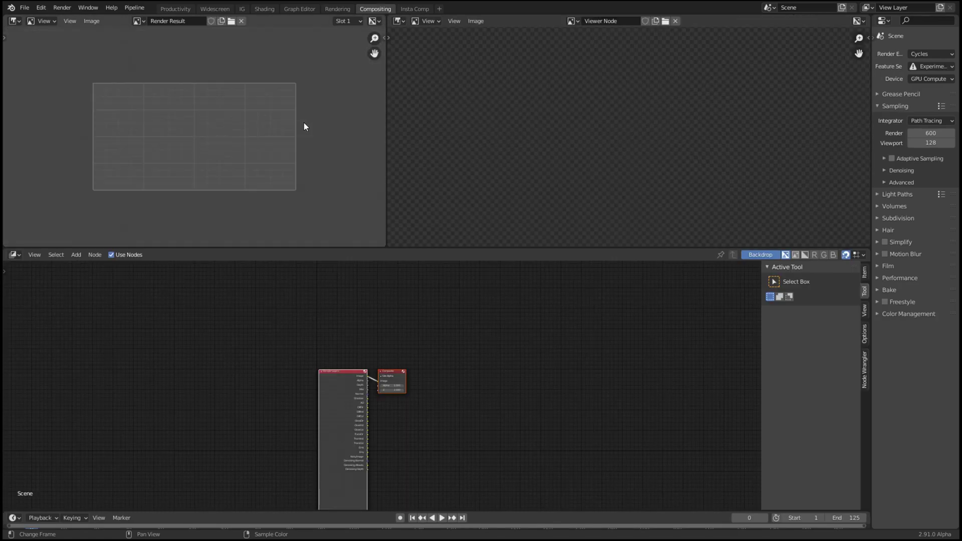
pyautogui.scroll(2, 302, 122)
pyautogui.scroll(1, 260, 126)
pyautogui.scroll(-1, 215, 129)
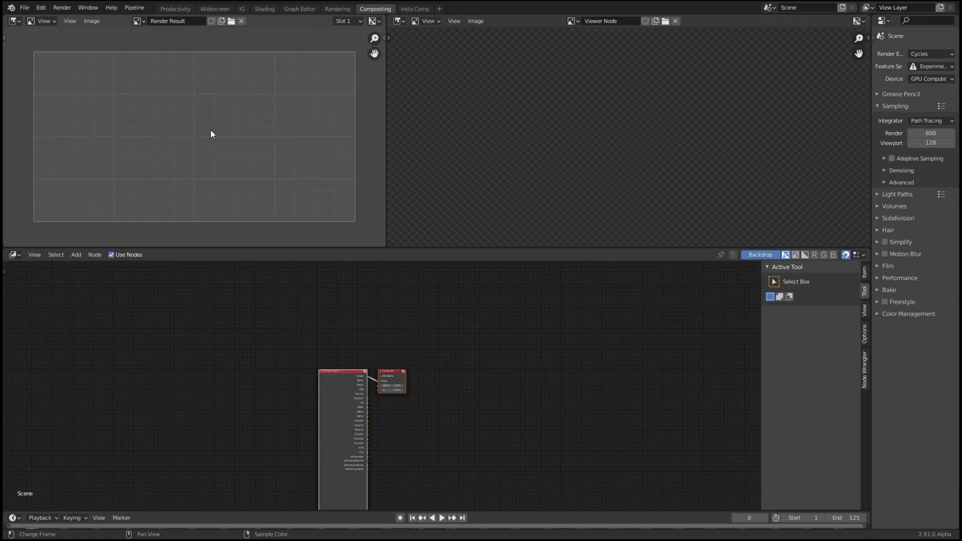
pyautogui.scroll(-5, 455, 121)
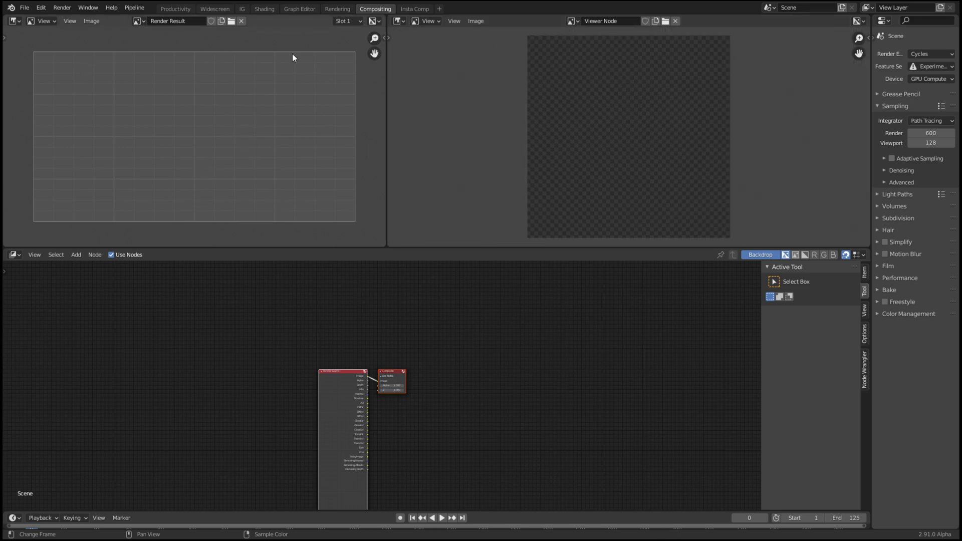
pyautogui.scroll(-1, 576, 87)
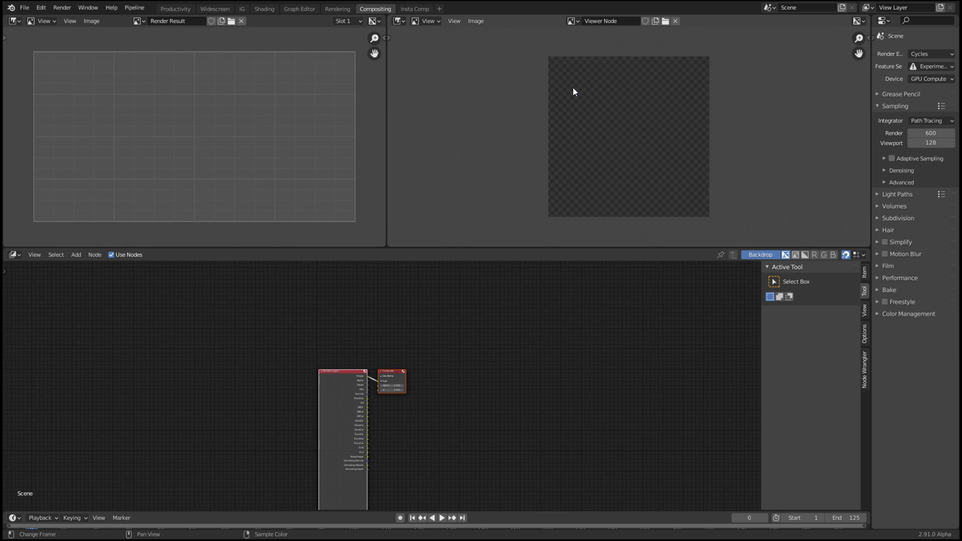
pyautogui.scroll(3, 428, 401)
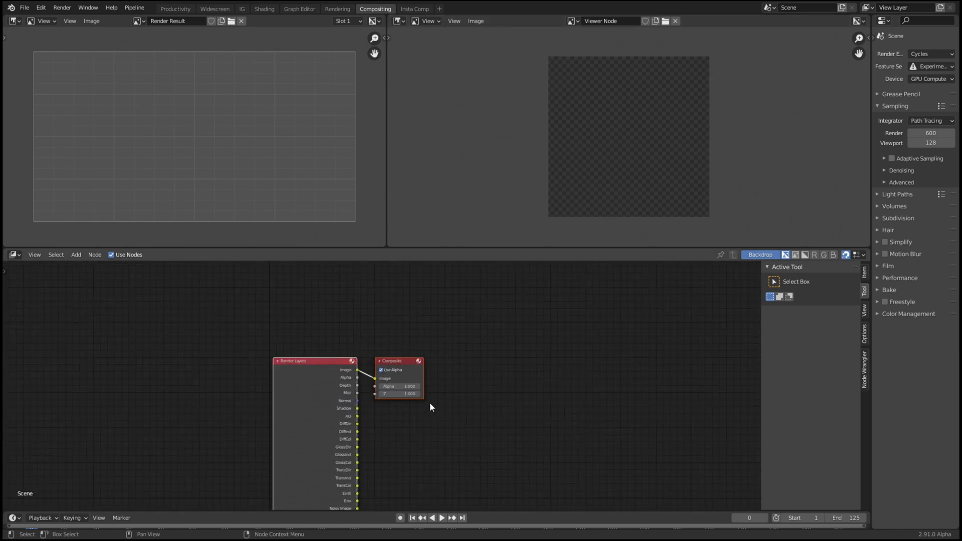
# Add a Viewer node fed by Render Layers, place it right of Composite, then show Insta Comp.
pyautogui.keyDown('ctrl'); pyautogui.keyDown('shift'); pyautogui.click(308, 349); pyautogui.keyUp('shift'); pyautogui.keyUp('ctrl')
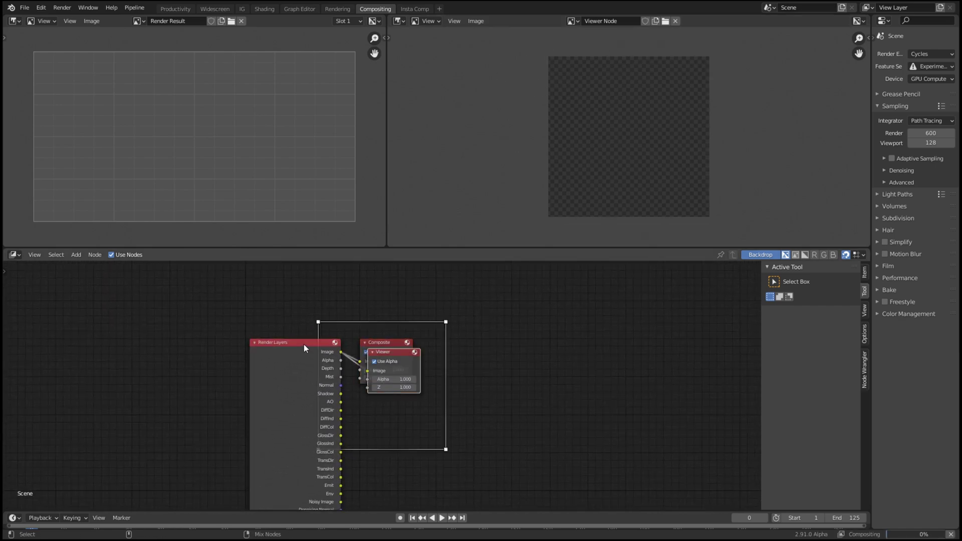
pyautogui.moveTo(398, 353); pyautogui.dragTo(551, 381)
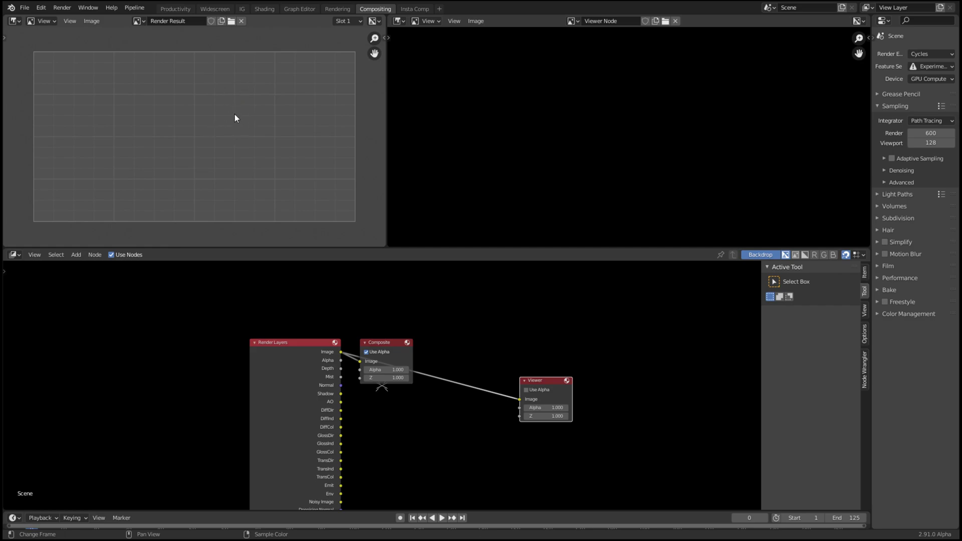
pyautogui.click(416, 9)
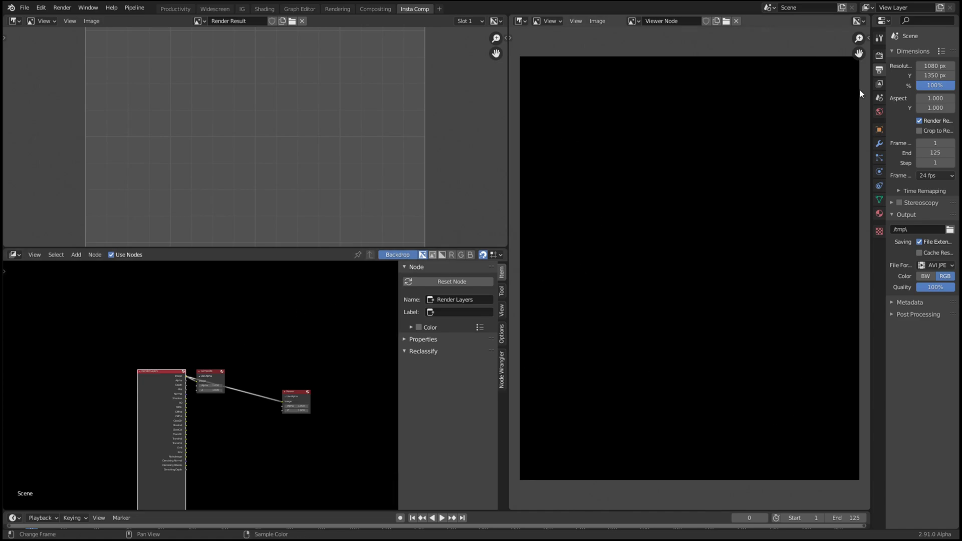
pyautogui.click(224, 9)
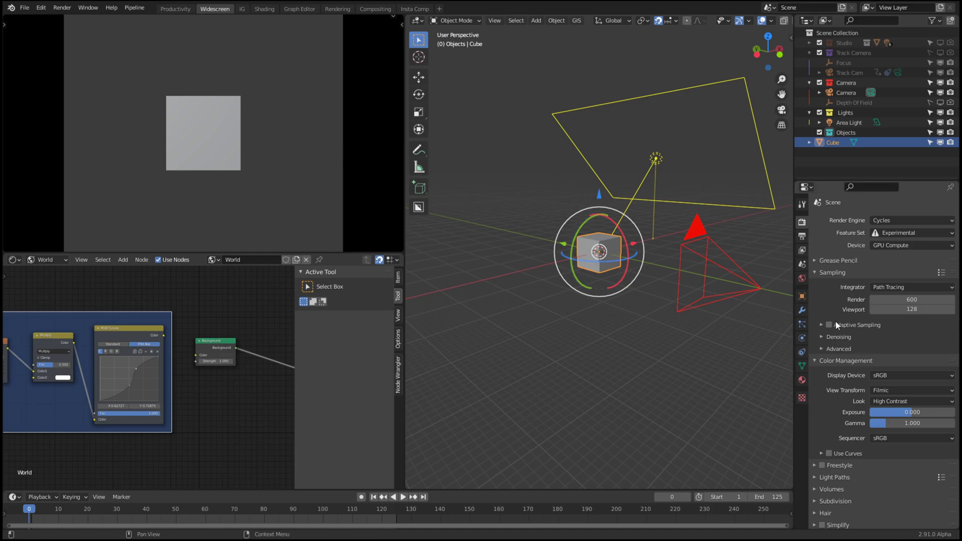
pyautogui.click(801, 237)
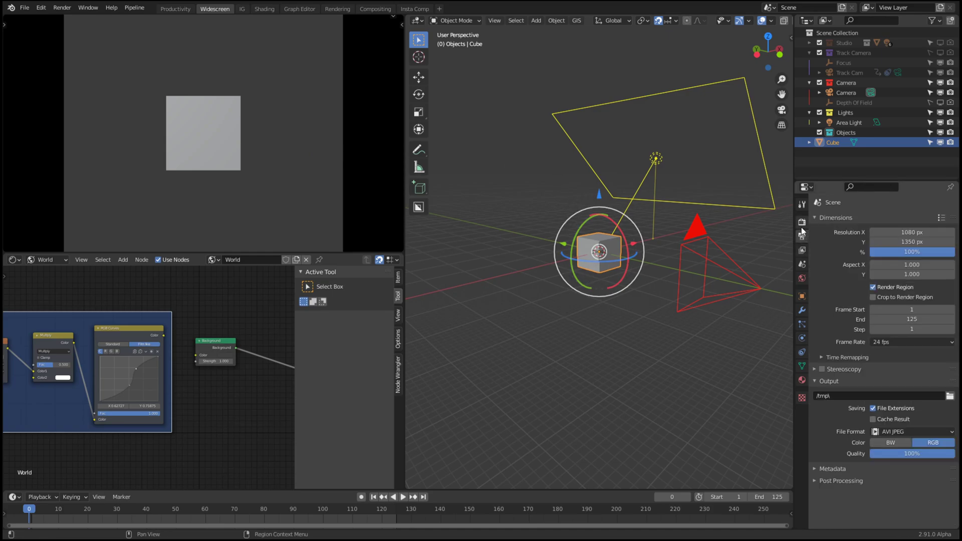
pyautogui.click(802, 222)
pyautogui.scroll(-1, 853, 293)
pyautogui.click(820, 317)
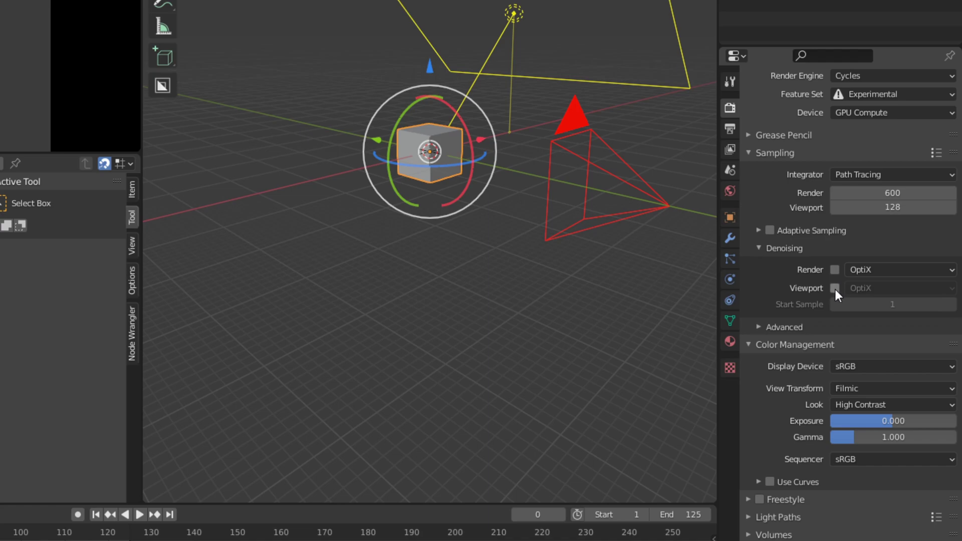
pyautogui.click(859, 271)
pyautogui.scroll(-5, 874, 245)
pyautogui.click(873, 301)
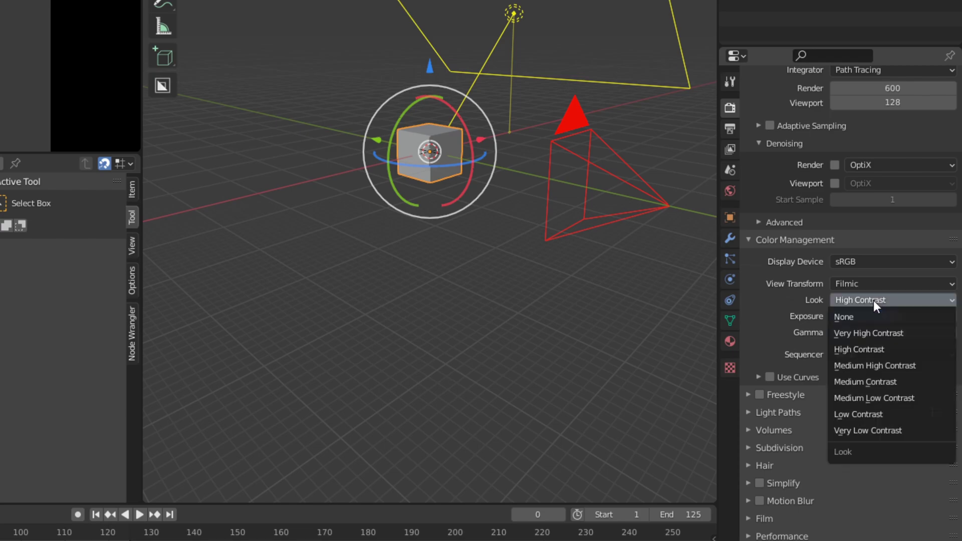
pyautogui.click(873, 300)
pyautogui.click(836, 284)
pyautogui.click(858, 290)
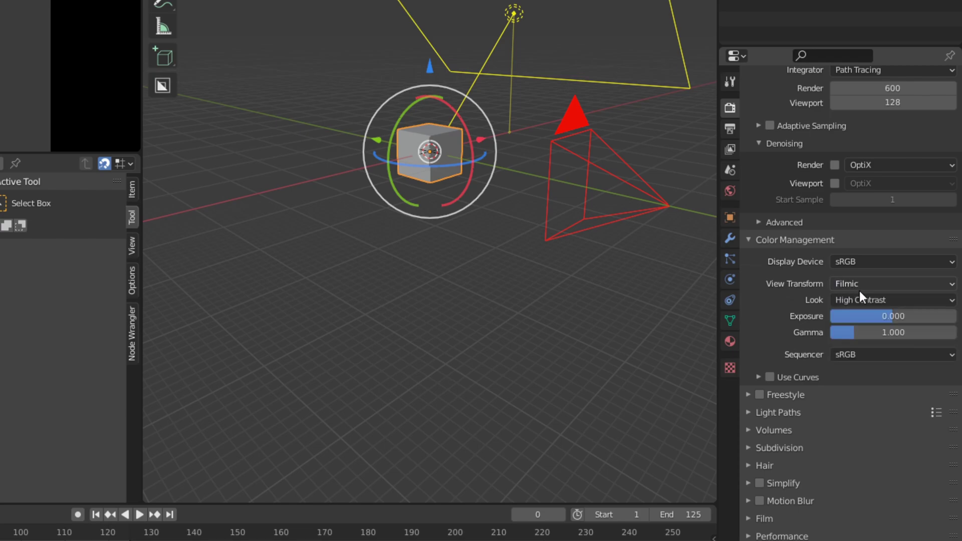
pyautogui.click(876, 299)
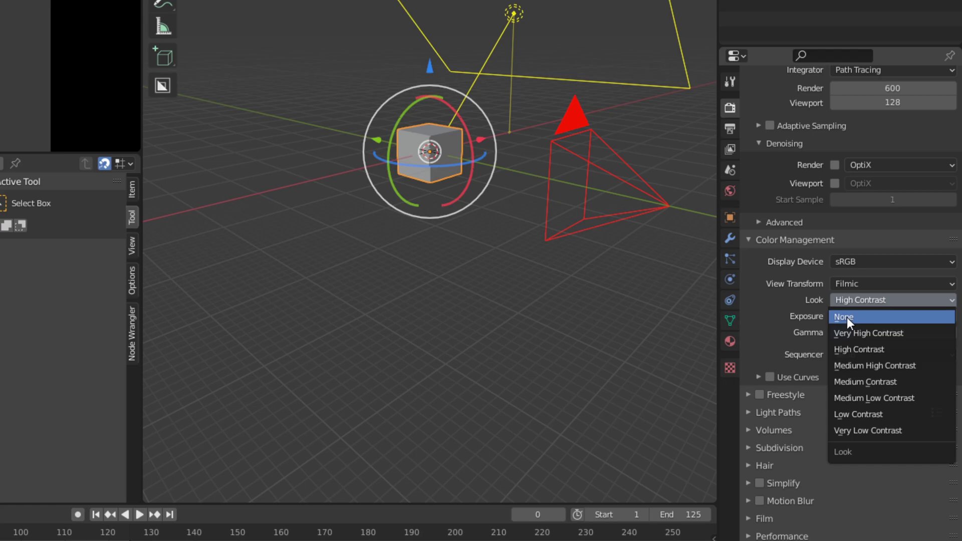
pyautogui.click(730, 148)
pyautogui.scroll(-4, 791, 156)
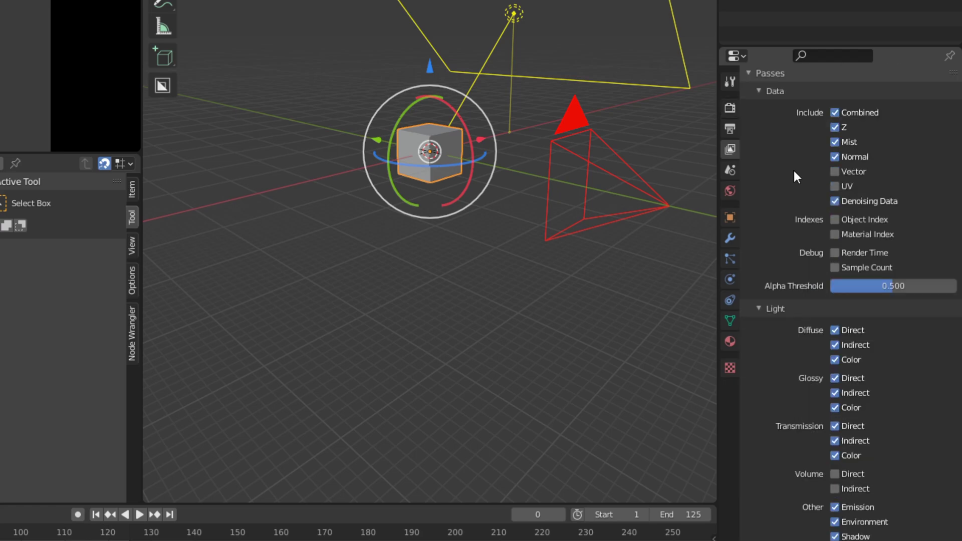
pyautogui.scroll(1, 822, 123)
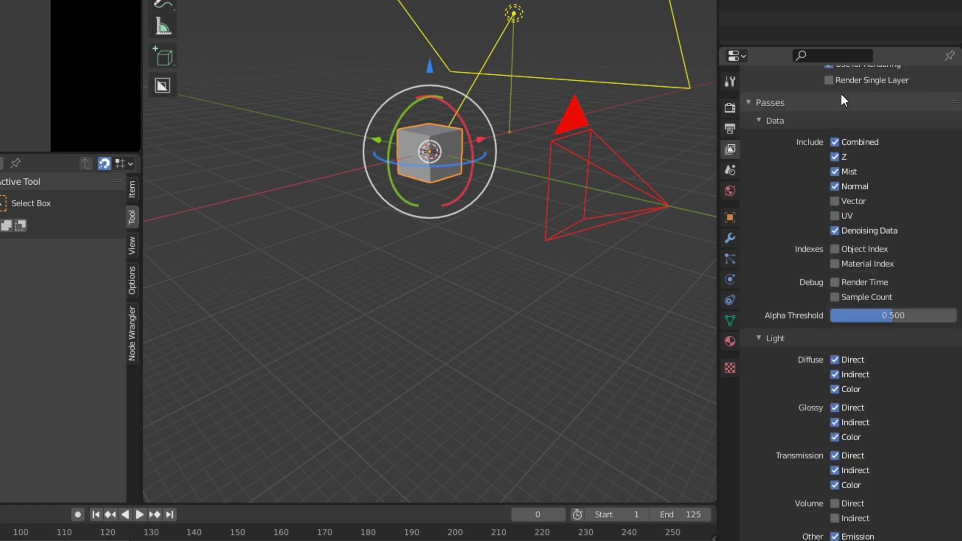
pyautogui.scroll(2, 844, 105)
pyautogui.scroll(-7, 846, 116)
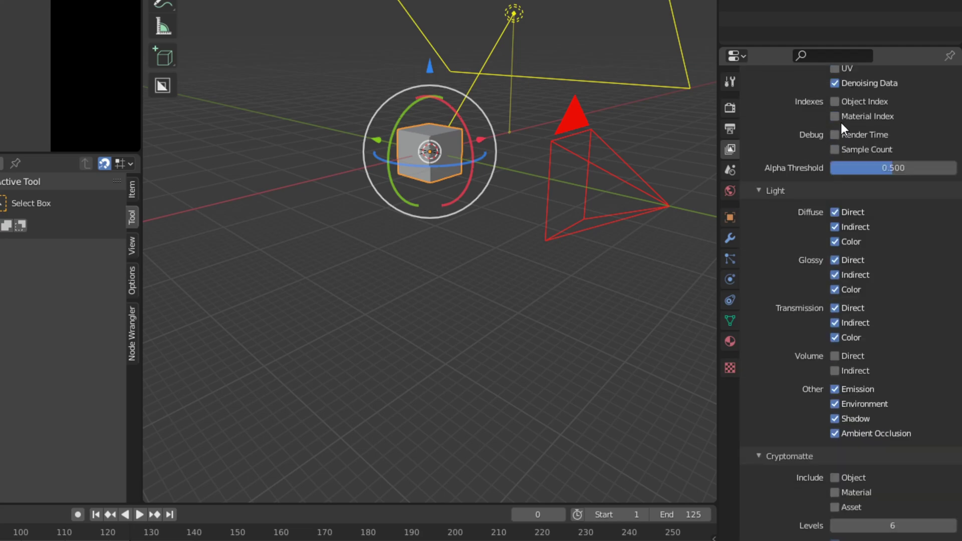
pyautogui.scroll(-3, 839, 151)
pyautogui.scroll(10, 837, 188)
pyautogui.click(729, 107)
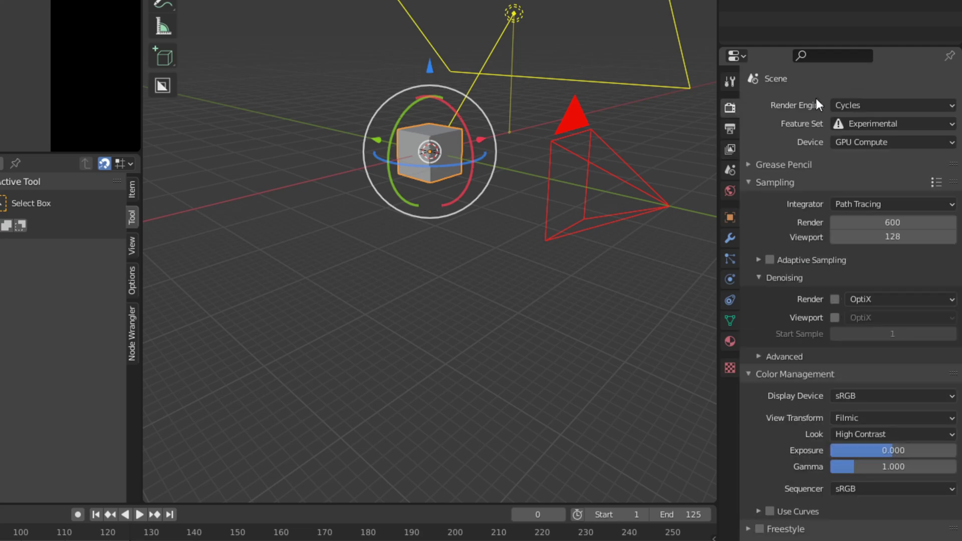
# Make Eevee the render engine, keeping Volumetrics tile size at 8 px.
pyautogui.click(854, 104)
pyautogui.click(854, 121)
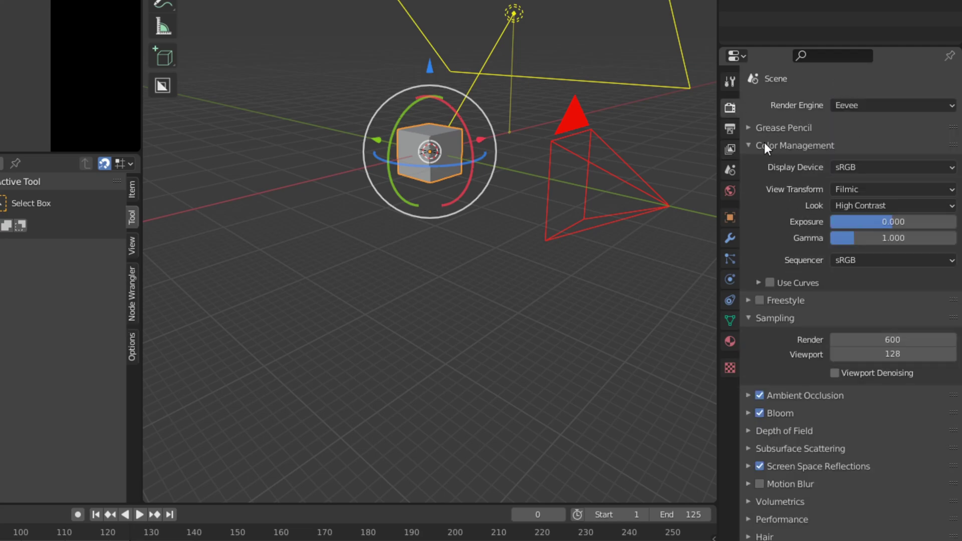
pyautogui.scroll(-3, 779, 334)
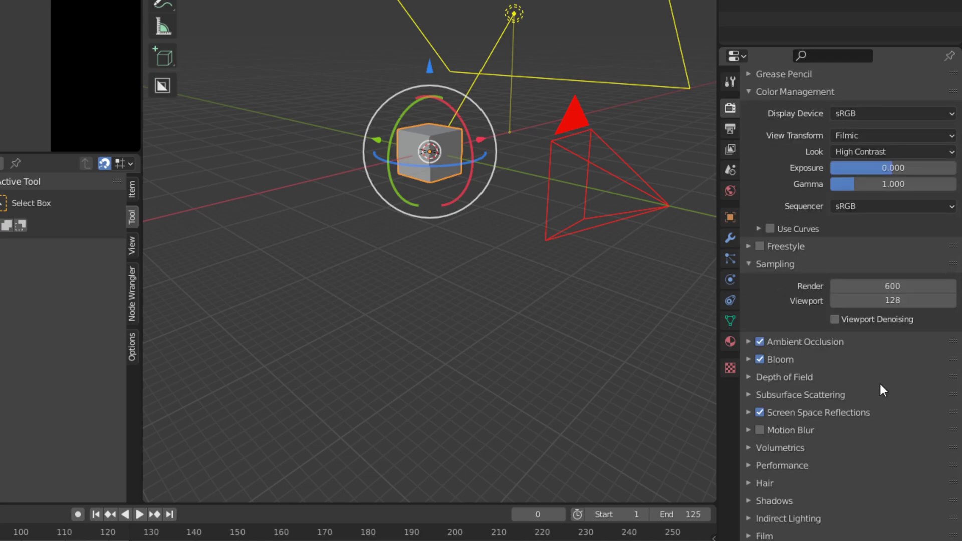
pyautogui.click(754, 446)
pyautogui.scroll(-3, 758, 446)
pyautogui.click(831, 444)
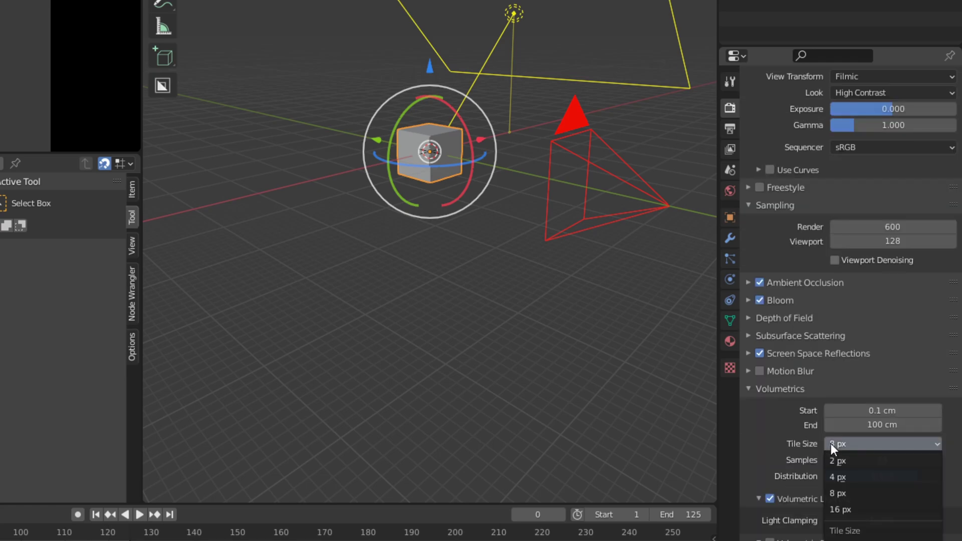
pyautogui.click(838, 492)
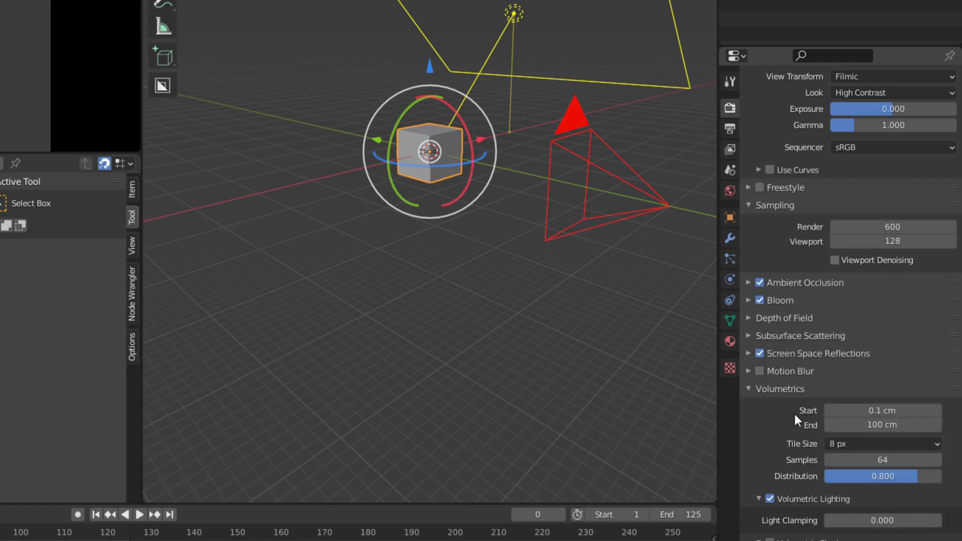
pyautogui.click(753, 389)
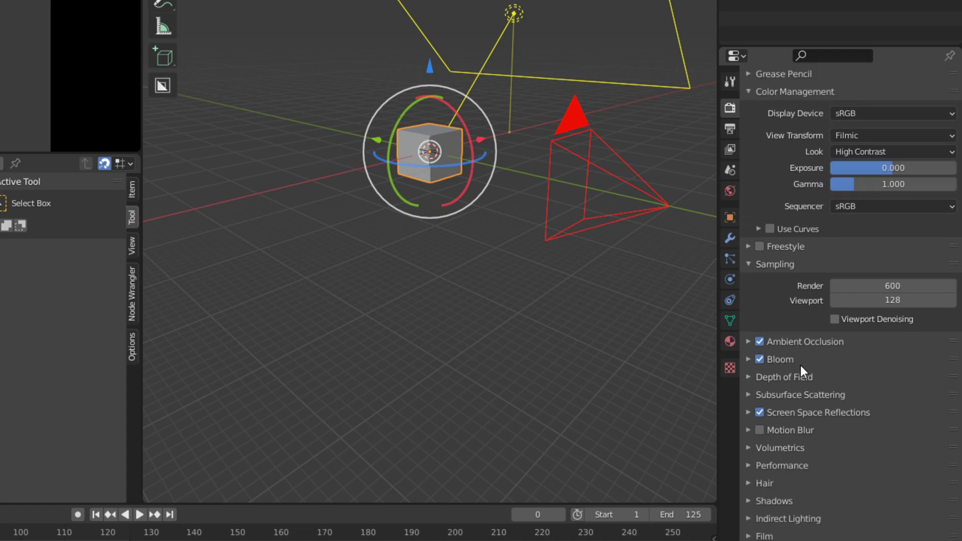
# Show the View Layer properties with the render Passes list expanded.
pyautogui.click(730, 130)
pyautogui.click(728, 150)
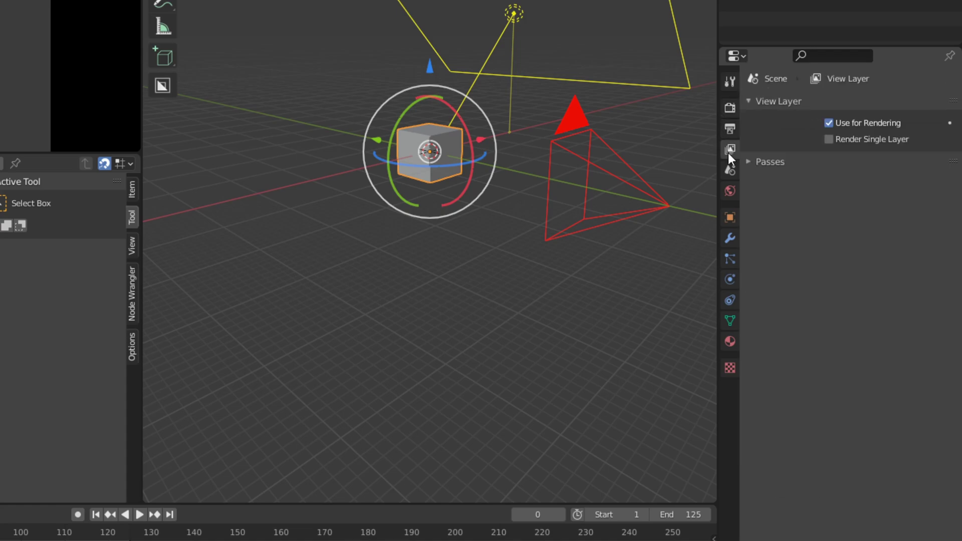
pyautogui.click(766, 163)
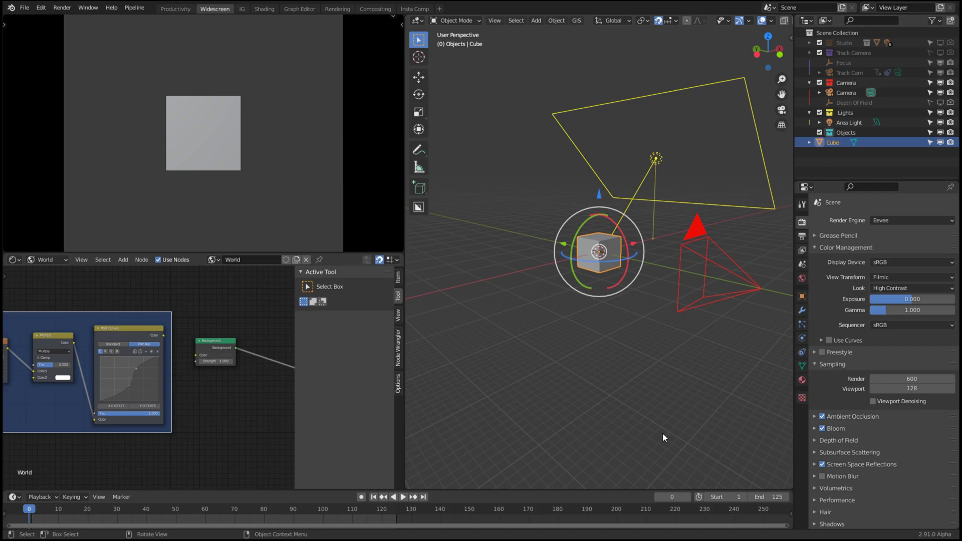
# Create a new General file, answering the unsaved-changes prompt to load it.
pyautogui.click(24, 8)
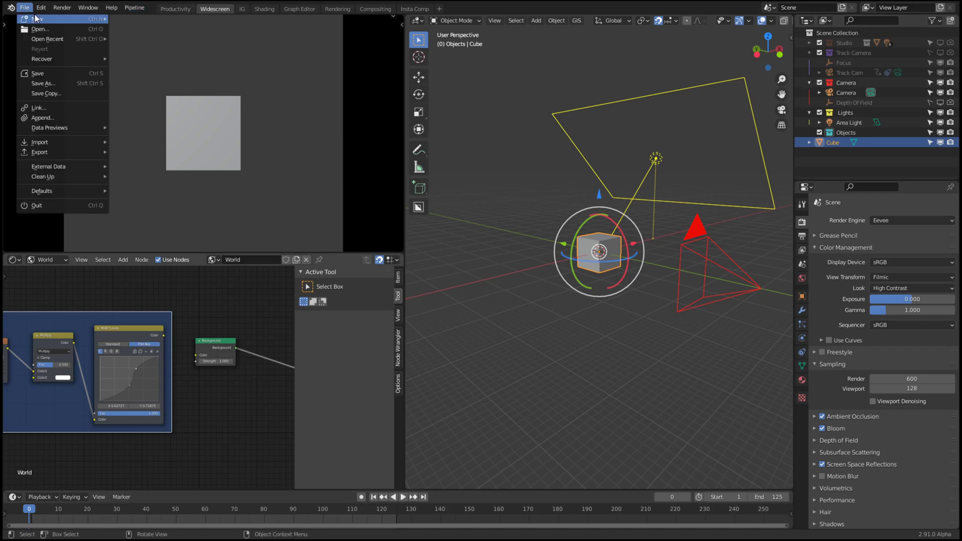
pyautogui.moveTo(30, 19)
pyautogui.click(130, 21)
pyautogui.click(482, 288)
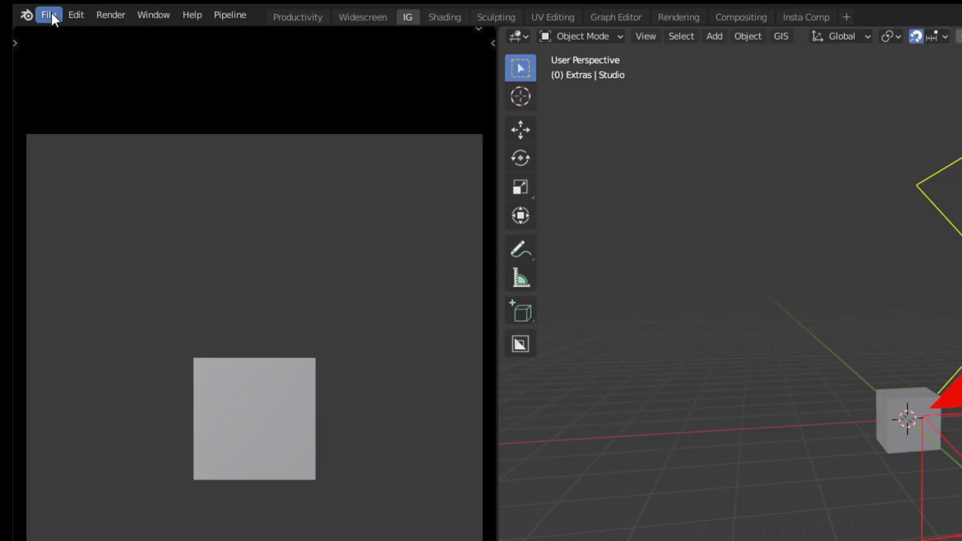
# Look over the File > Defaults options, then orbit the new scene to another angle.
pyautogui.click(50, 11)
pyautogui.moveTo(88, 321)
pyautogui.click(50, 15)
pyautogui.click(59, 16)
pyautogui.click(59, 16)
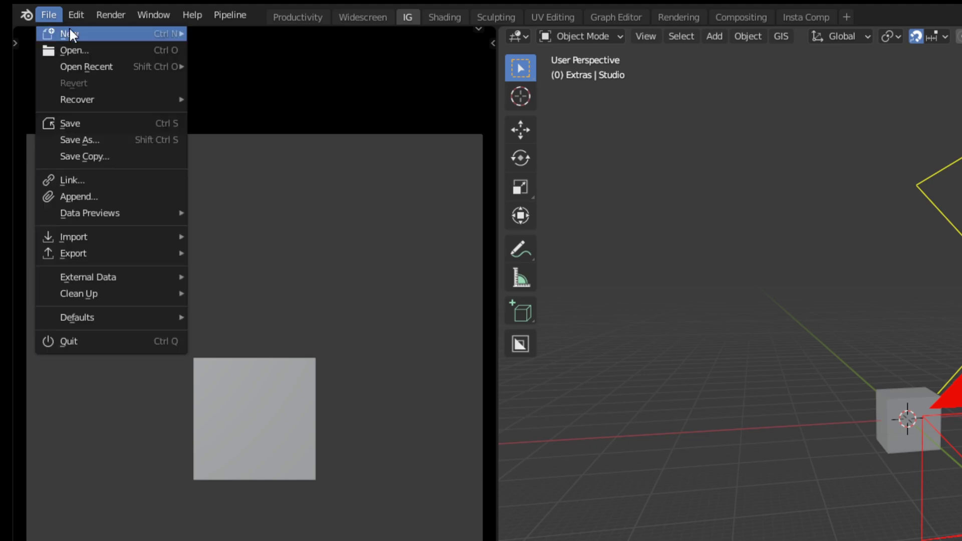
pyautogui.press('Escape')
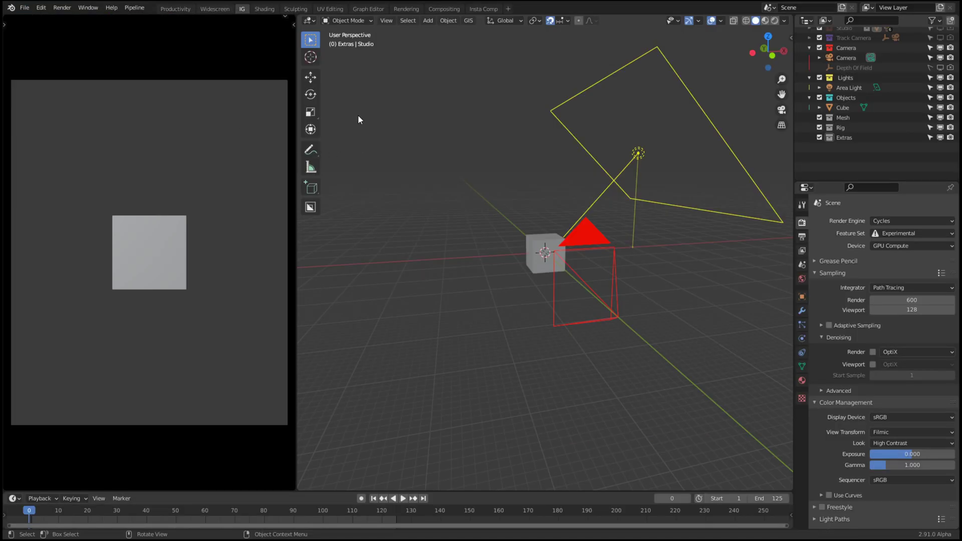
pyautogui.moveTo(414, 170); pyautogui.dragTo(522, 239, button='middle')
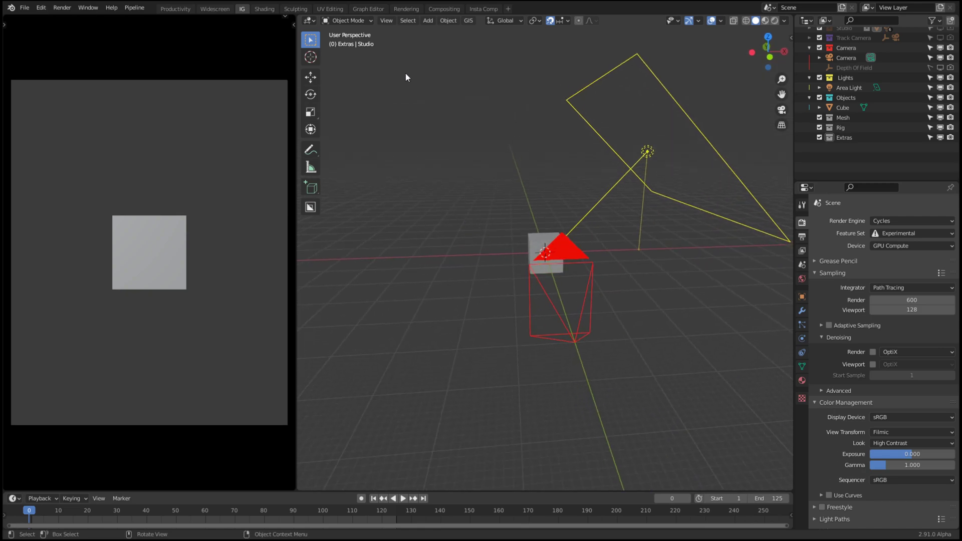
# Split the 3D view horizontally and turn the lower area into a Shader Editor.
pyautogui.click(508, 8)
pyautogui.moveTo(507, 28)
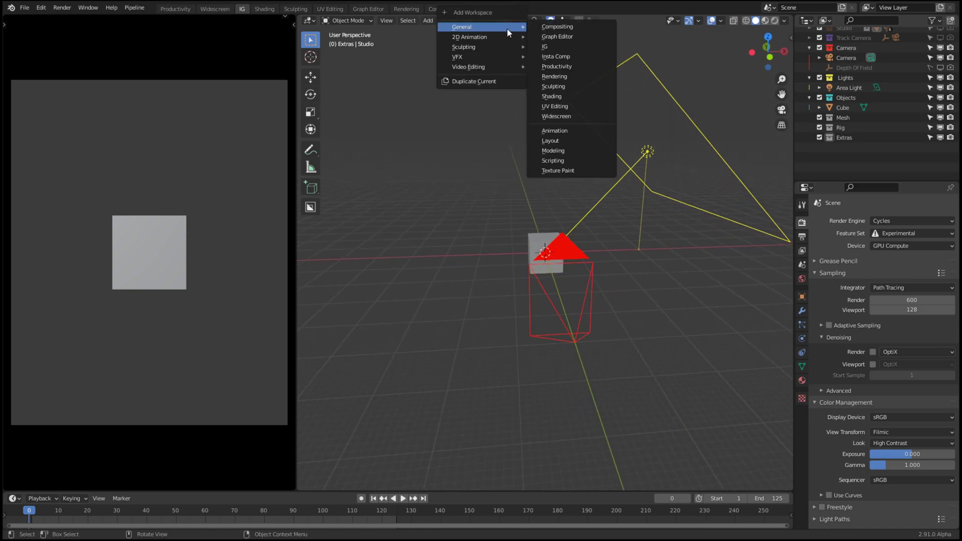
pyautogui.click(555, 56)
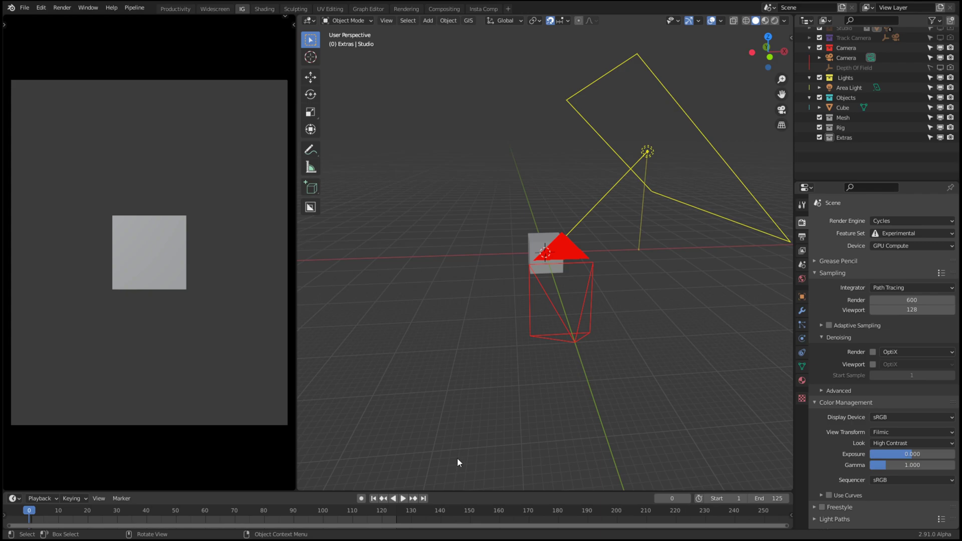
pyautogui.rightClick(461, 491)
pyautogui.click(451, 500)
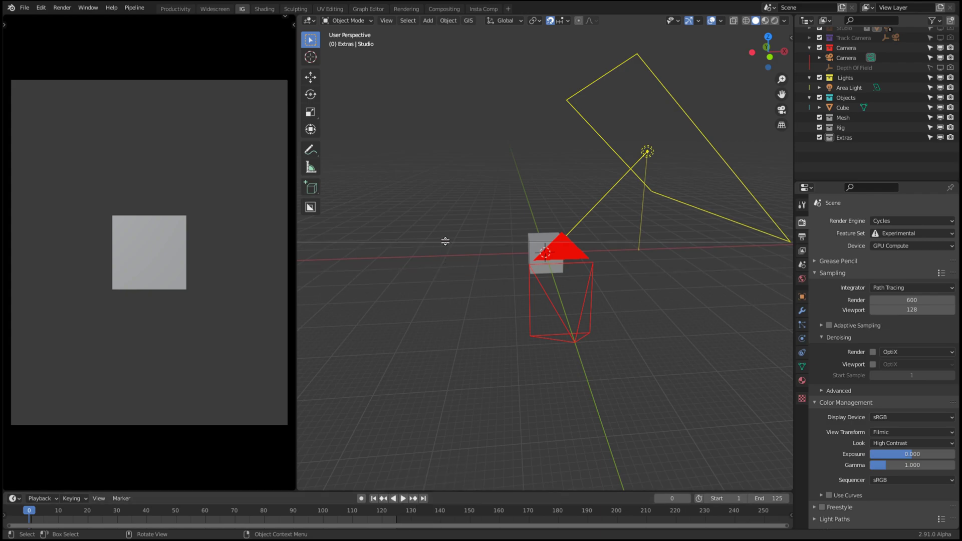
pyautogui.click(446, 239)
pyautogui.click(310, 248)
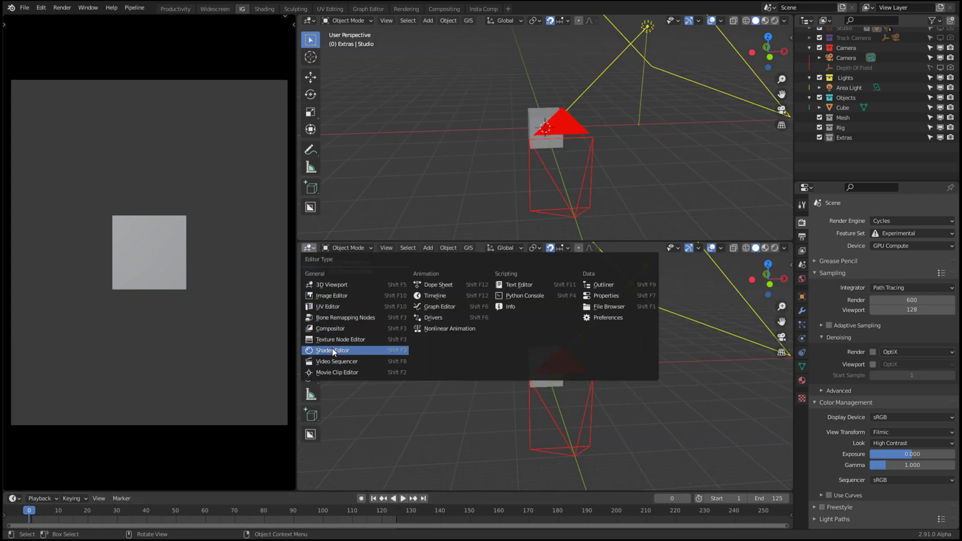
pyautogui.click(332, 349)
# Select the camera and drag the border down to make the upper viewport taller.
pyautogui.click(536, 141)
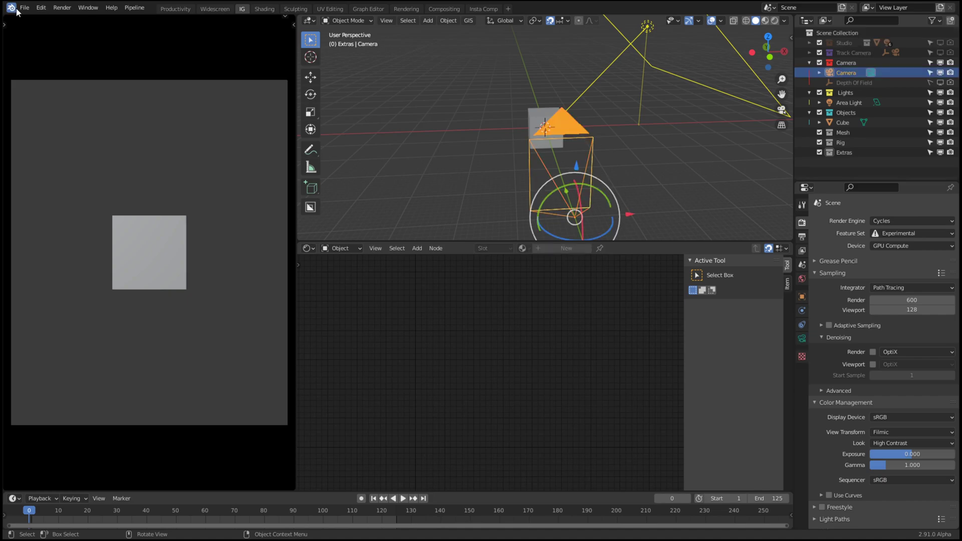
pyautogui.click(23, 8)
pyautogui.moveTo(52, 191)
pyautogui.moveTo(493, 241); pyautogui.dragTo(504, 342)
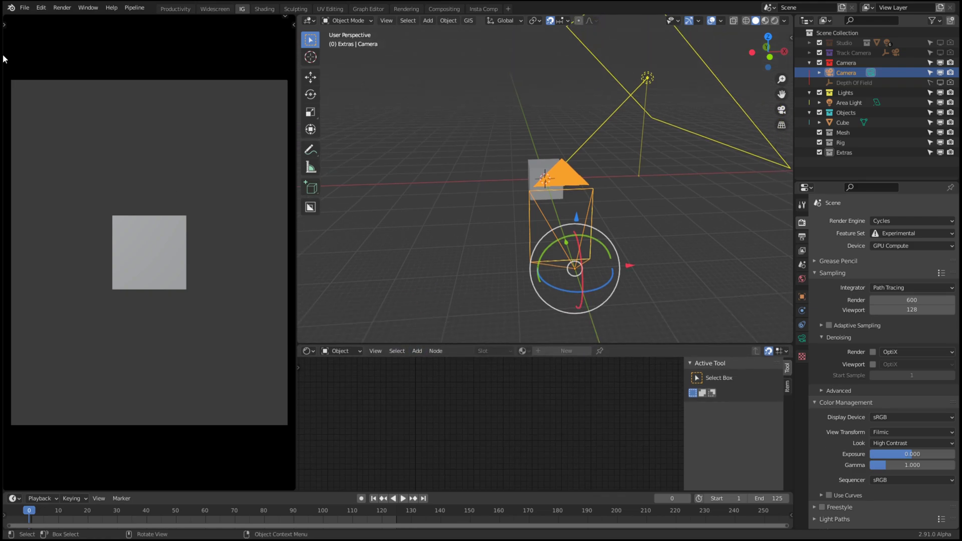
pyautogui.click(11, 9)
pyautogui.moveTo(25, 10)
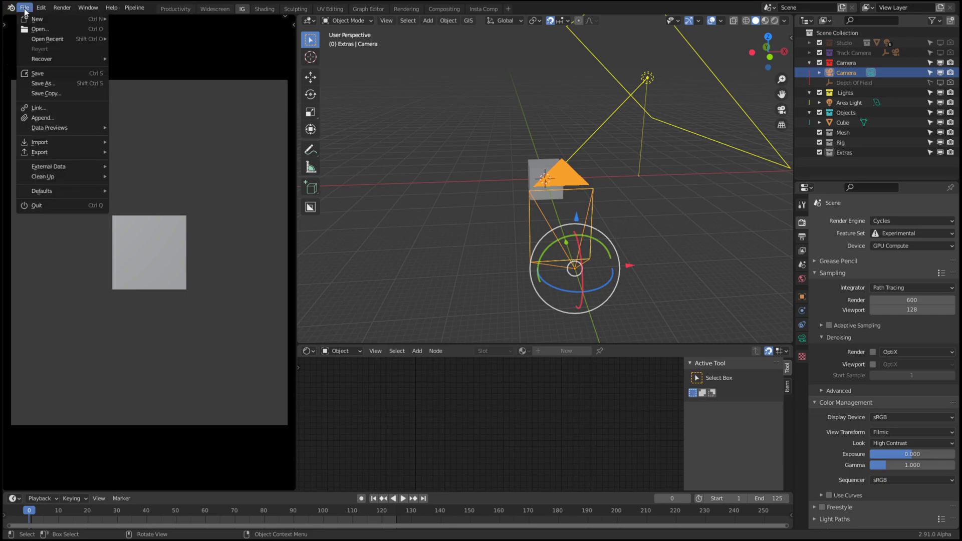